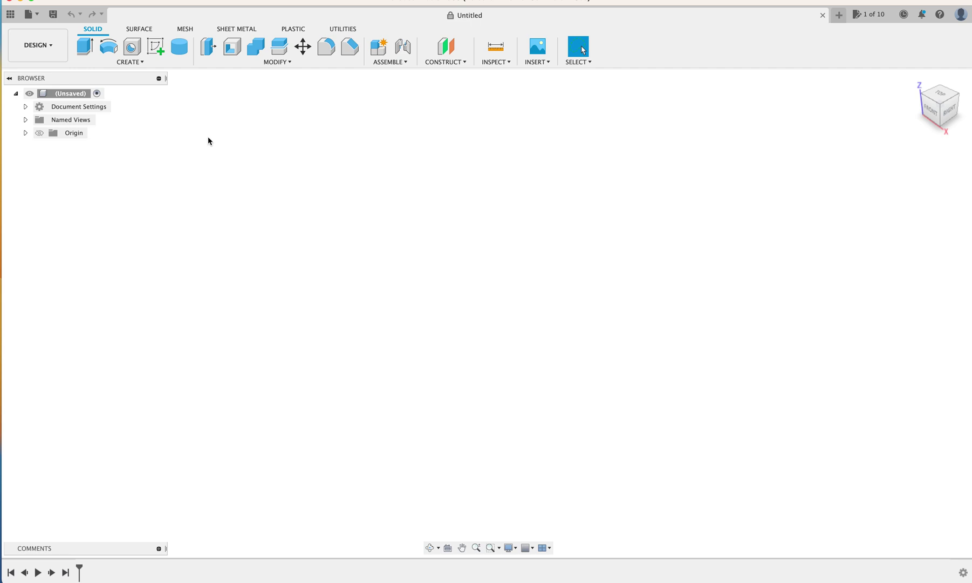
Start a new sketch on the horizontal XY origin plane
left_click(154, 46)
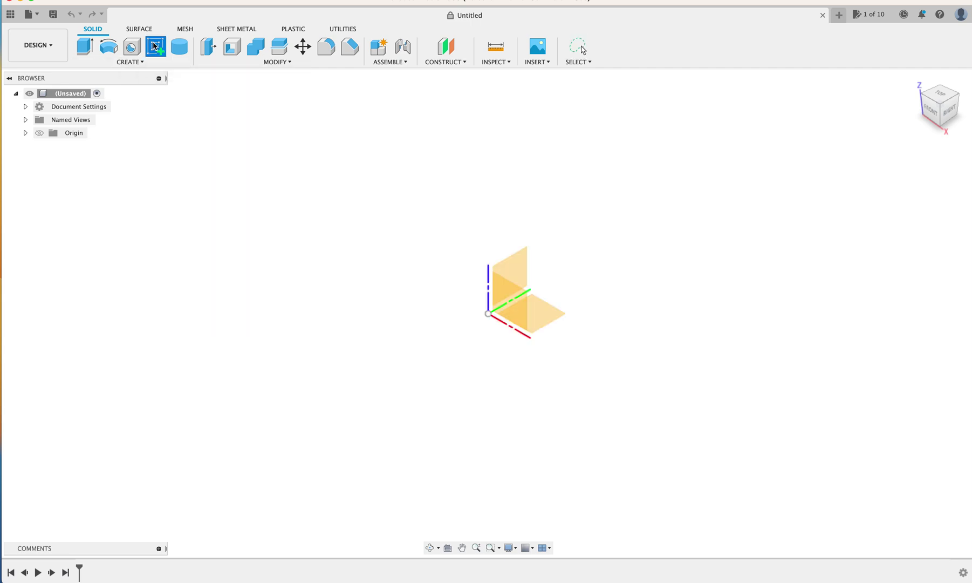
left_click(548, 310)
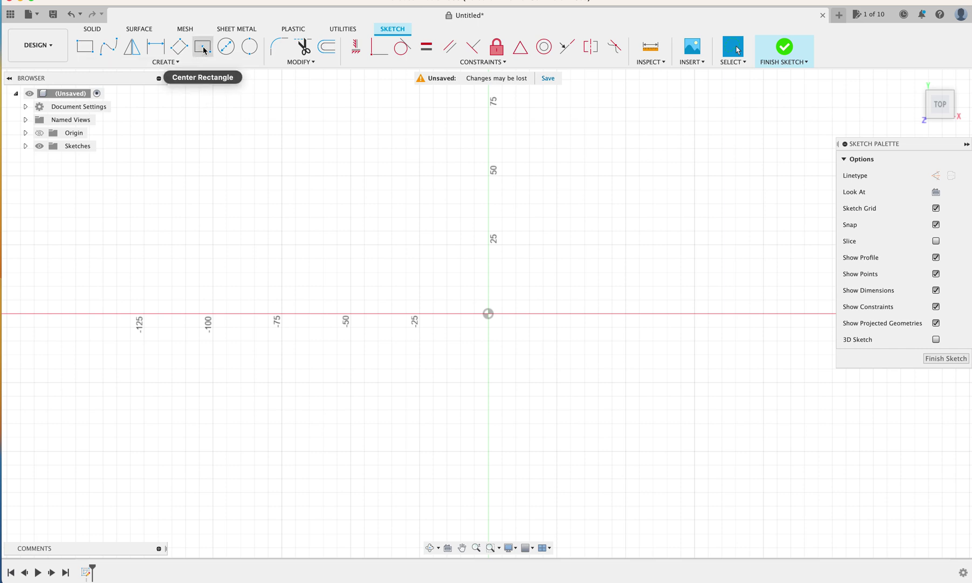
left_click(174, 64)
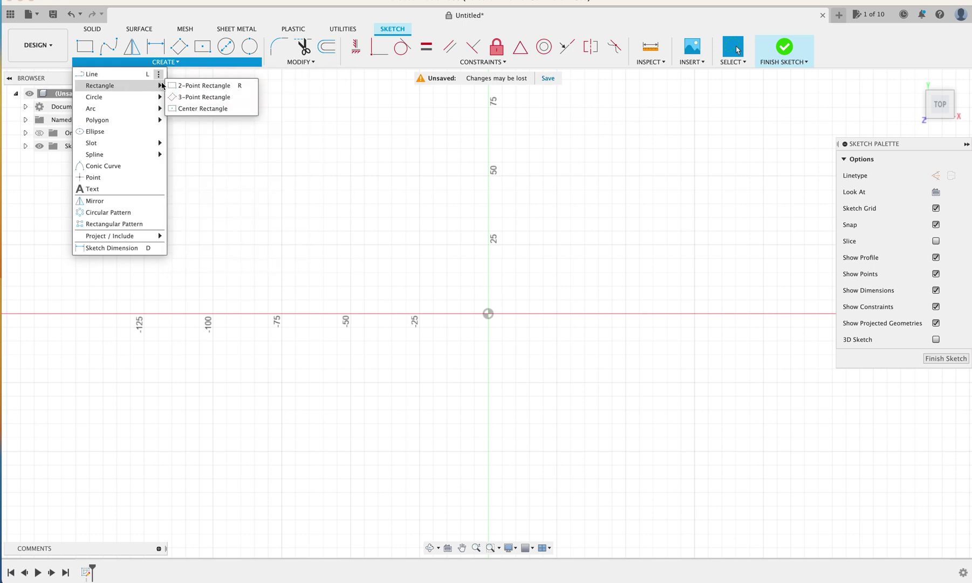
mouse_move(157, 98)
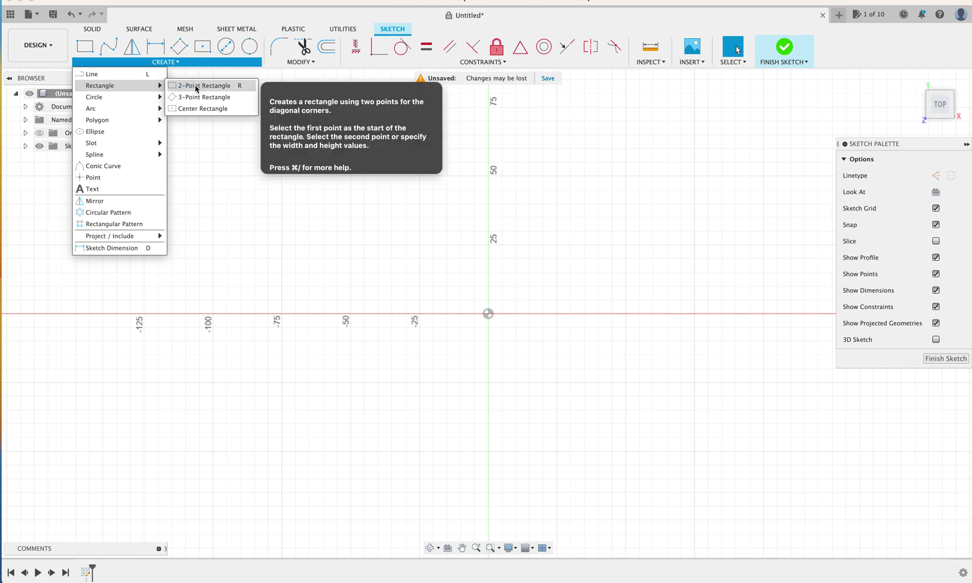
left_click(250, 88)
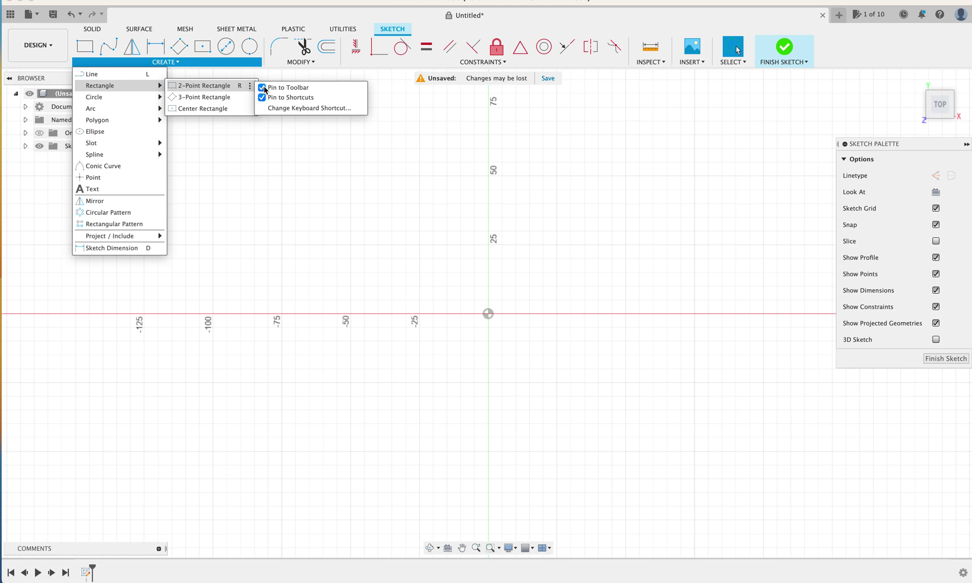
left_click(263, 88)
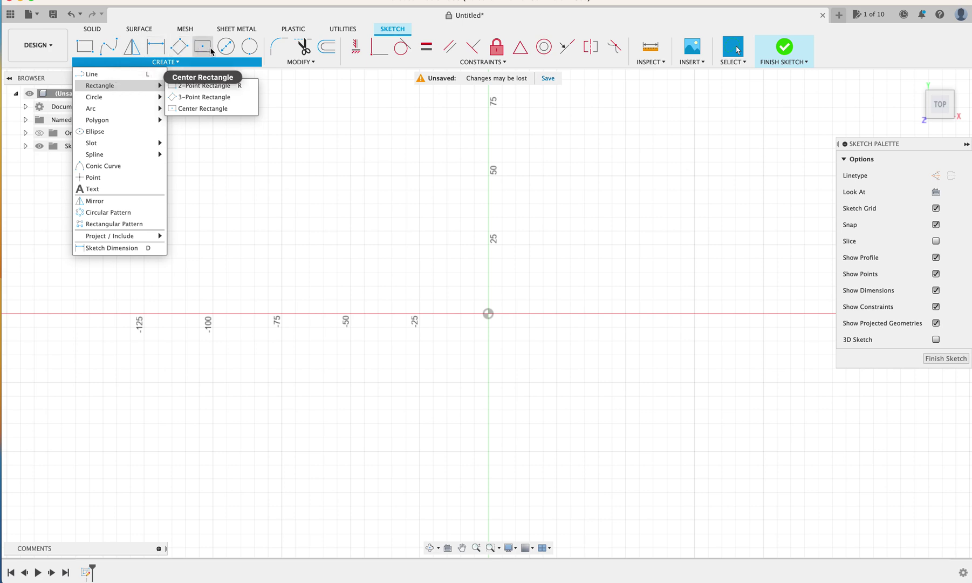
left_click(251, 167)
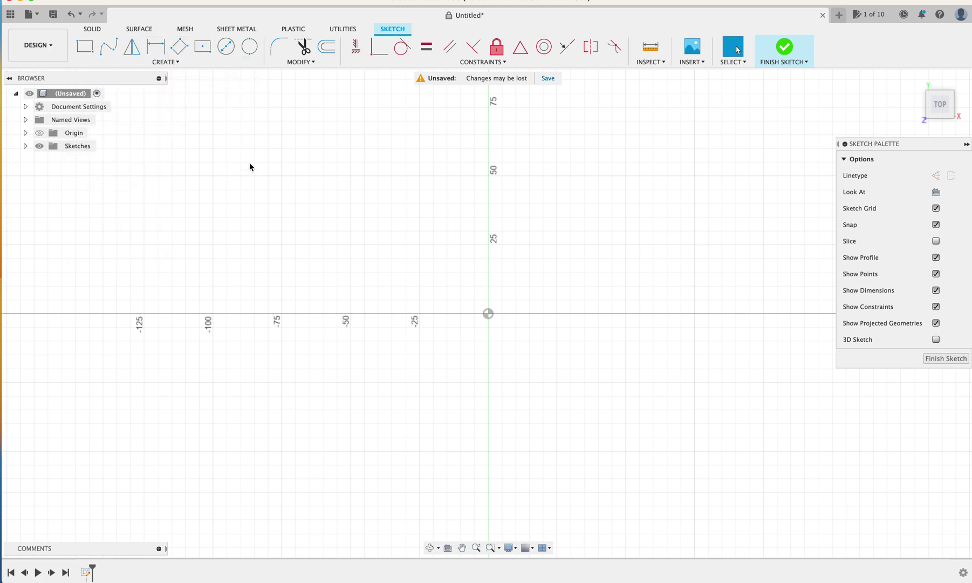
Sketch a center rectangle on the origin, 90 mm wide and 50 mm high
left_click(205, 49)
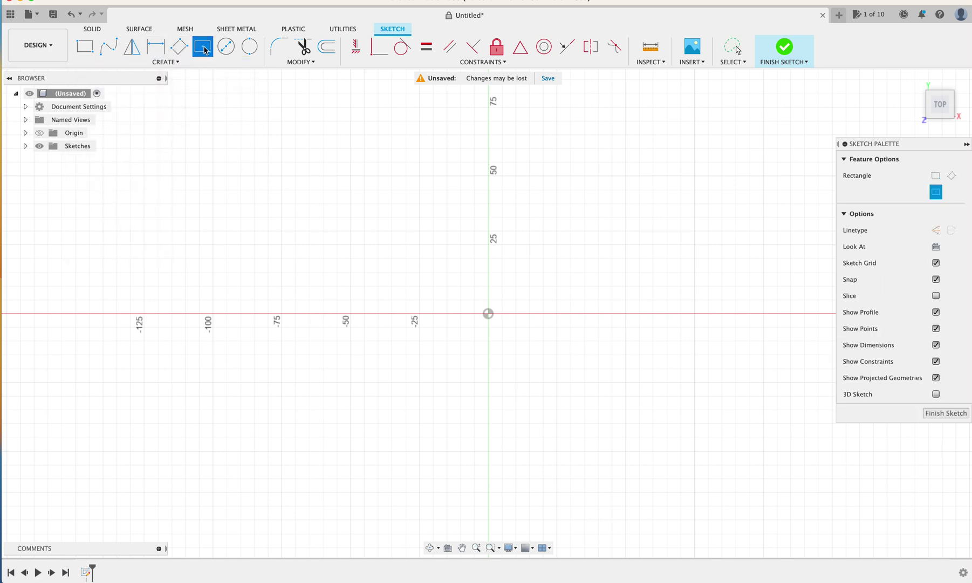
left_click(487, 314)
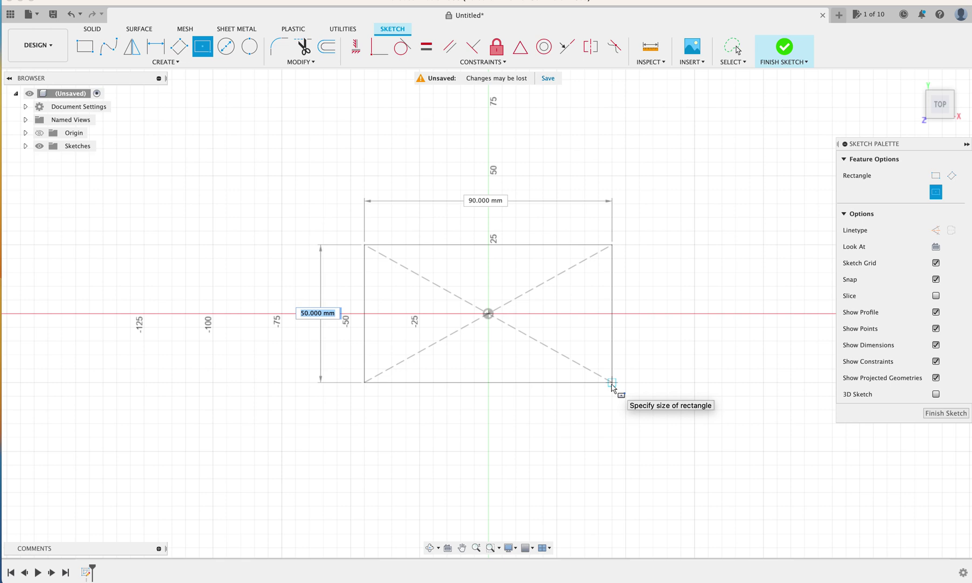
left_click(613, 387)
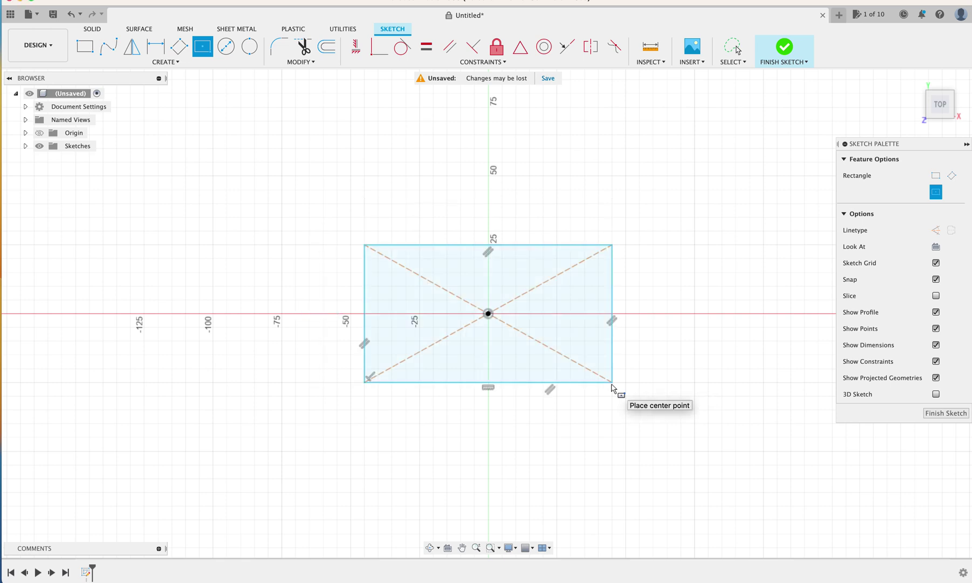
Extrude the rectangle profile 45 mm upward as a new body
scroll(612, 387, "down", 8, "shift")
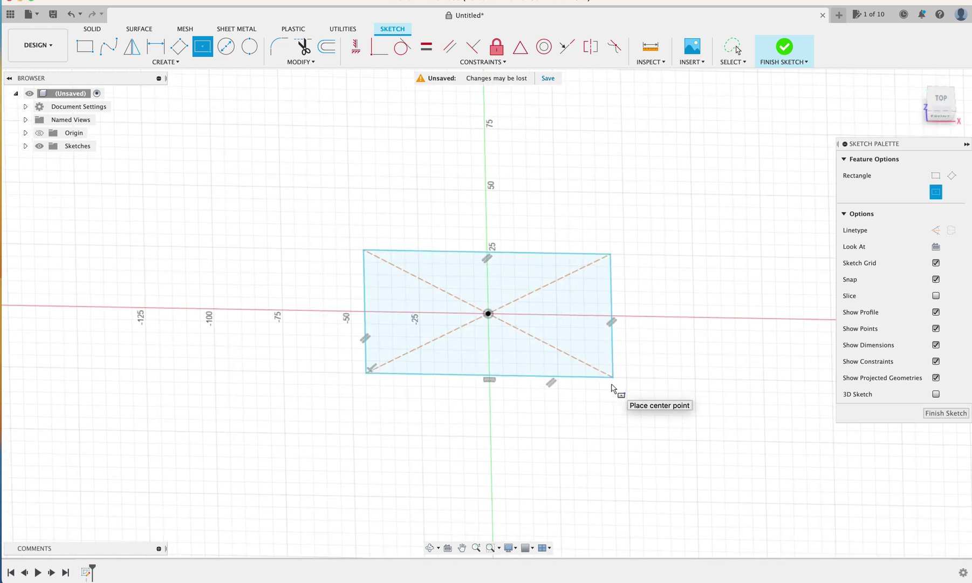
scroll(613, 388, "down", 5, "shift")
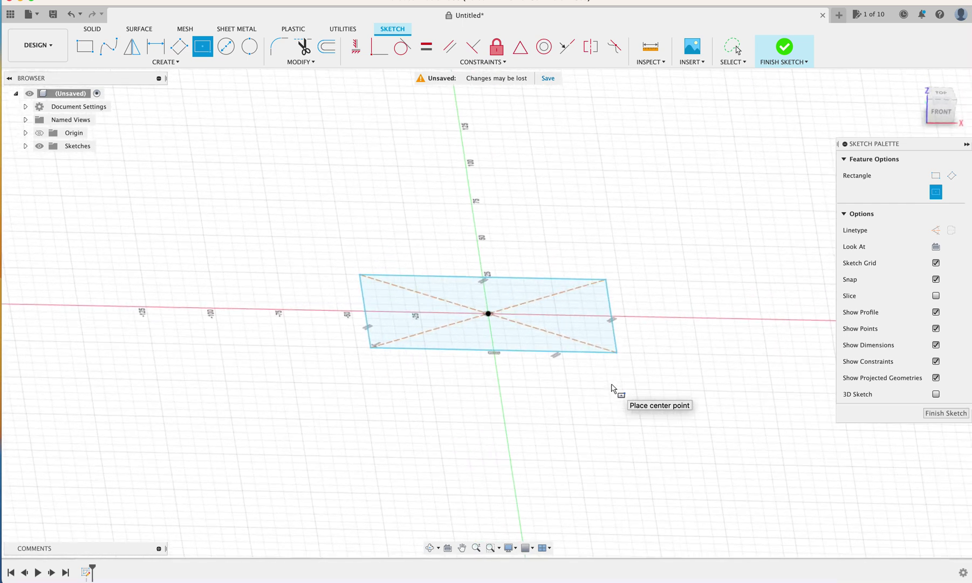
scroll(613, 389, "up", 4, "shift")
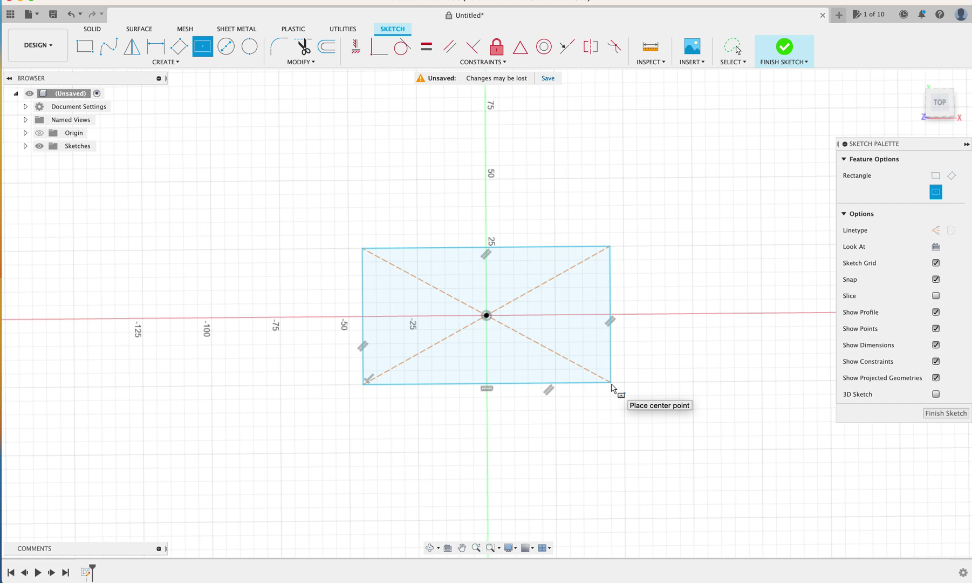
key("e")
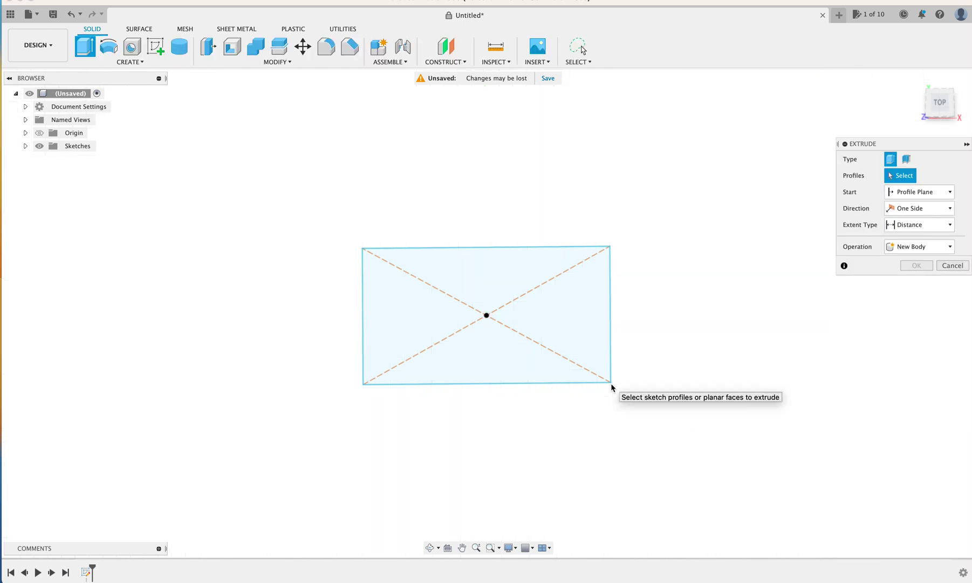
left_click(576, 328)
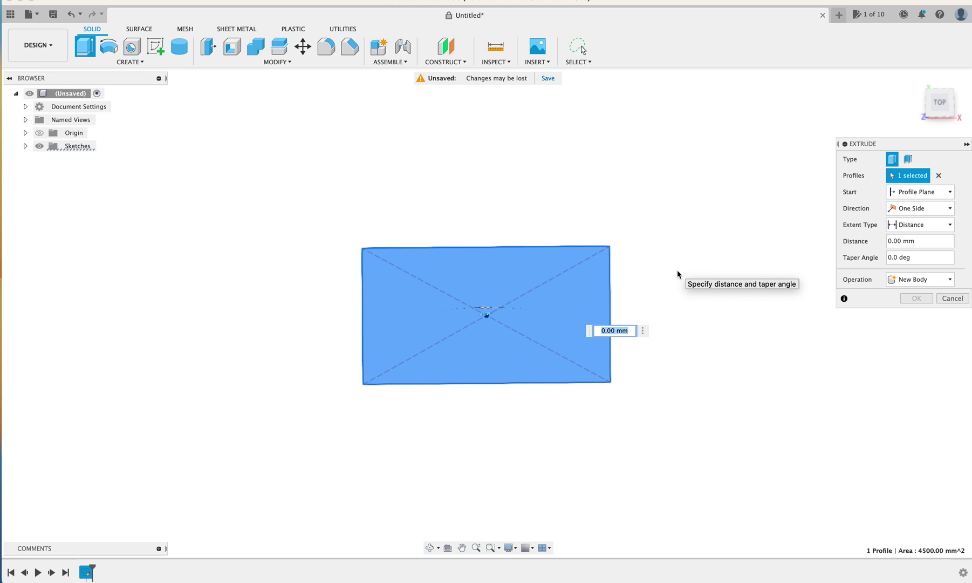
type("45")
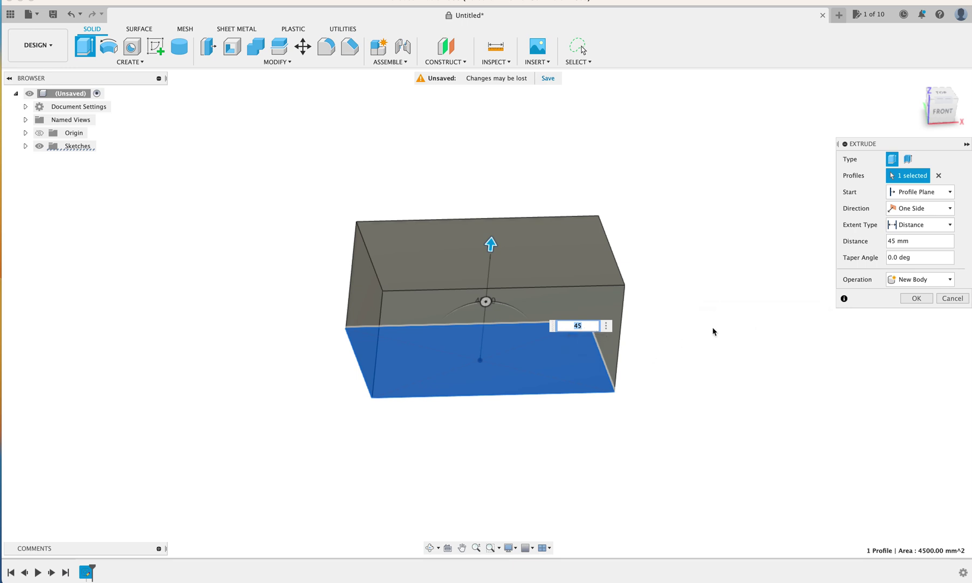
left_click(916, 298)
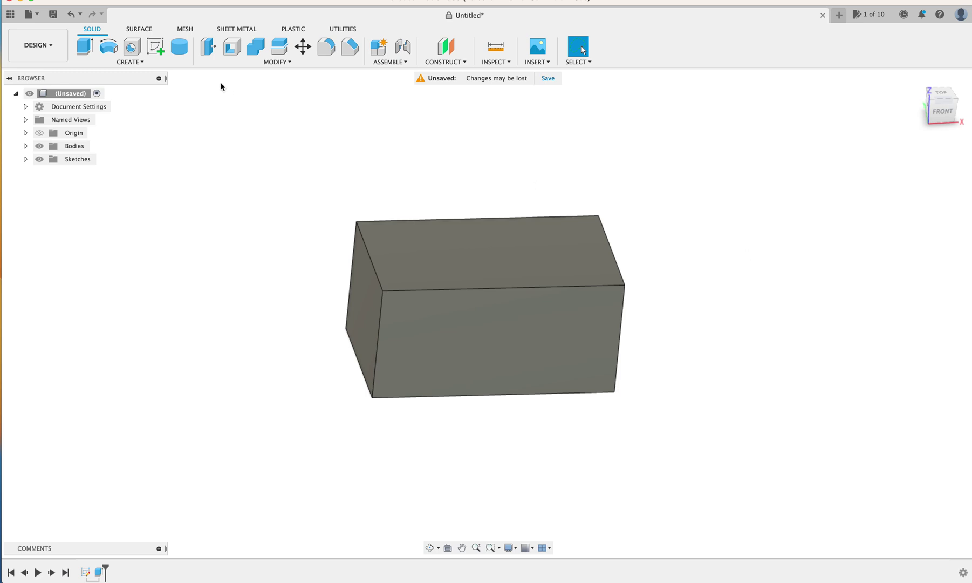
Start a sketch on the block's top face and extrude that face's profile 5 mm as a new body
left_click(155, 48)
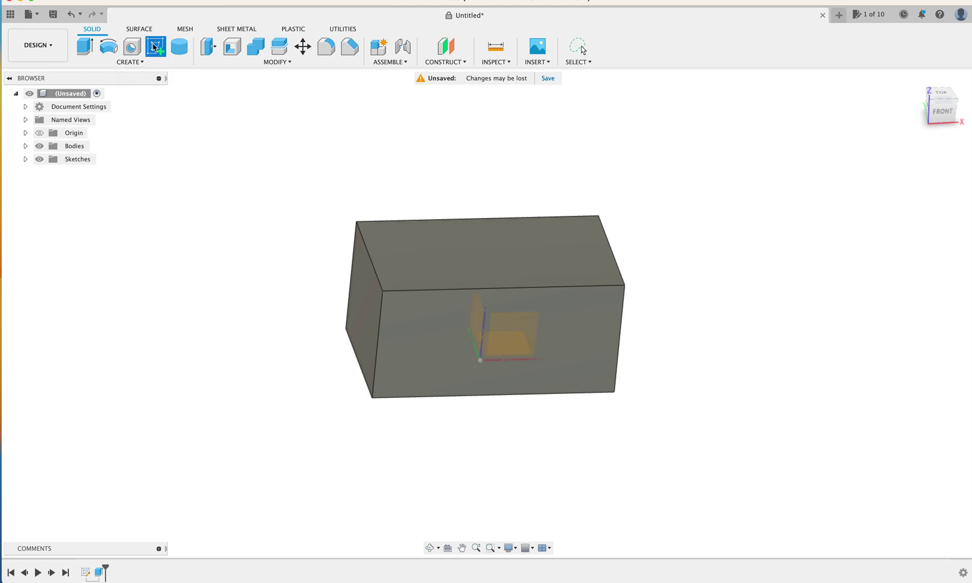
left_click(432, 271)
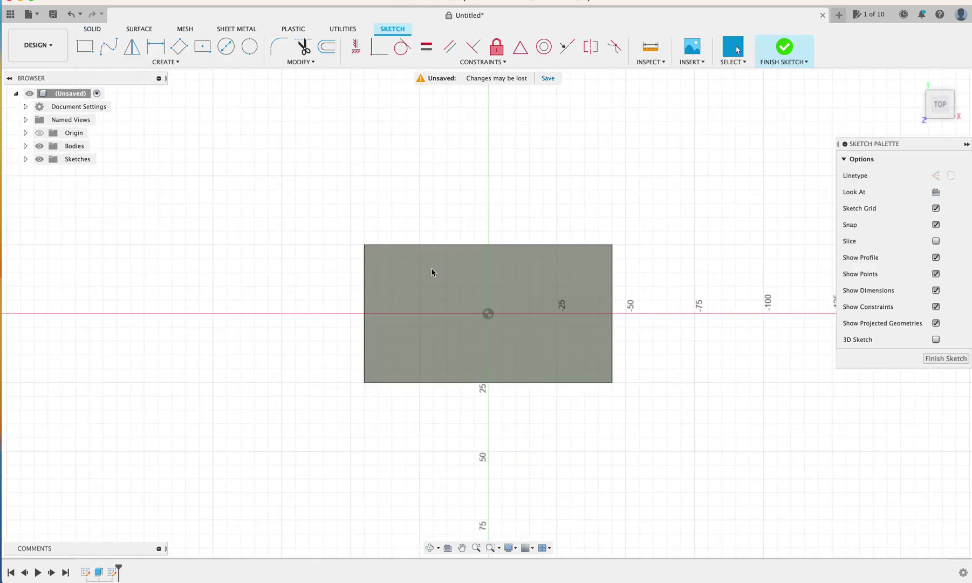
key("e")
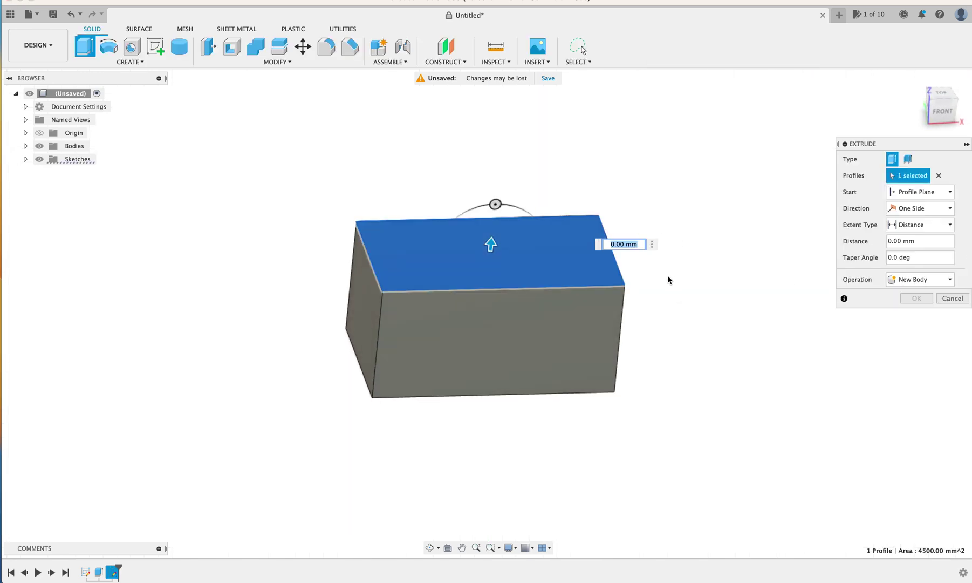
type("5")
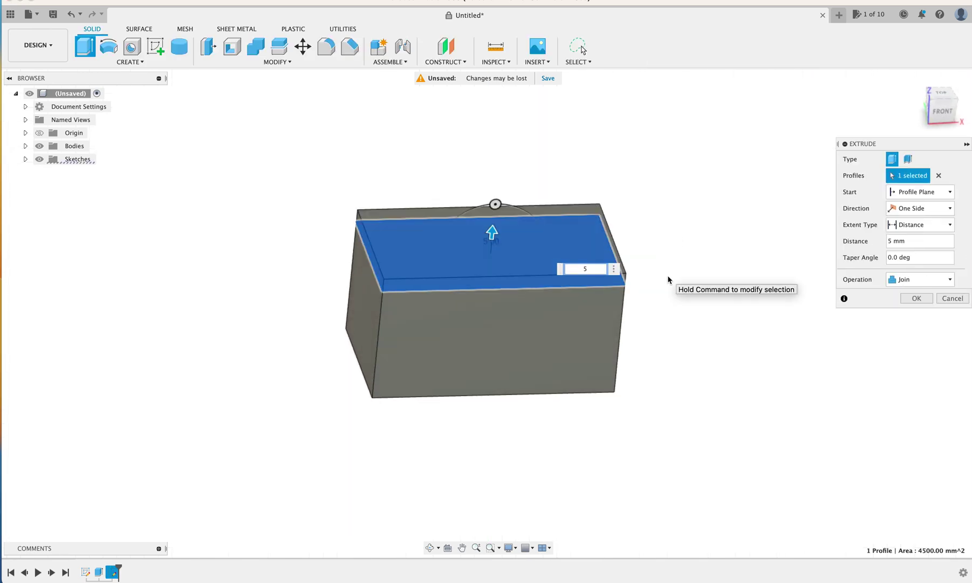
left_click(924, 281)
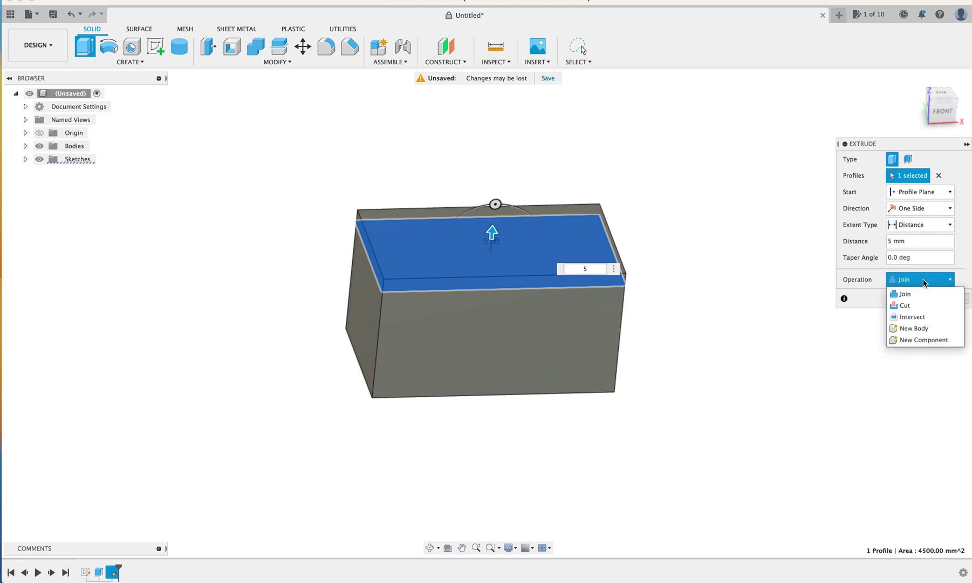
left_click(920, 329)
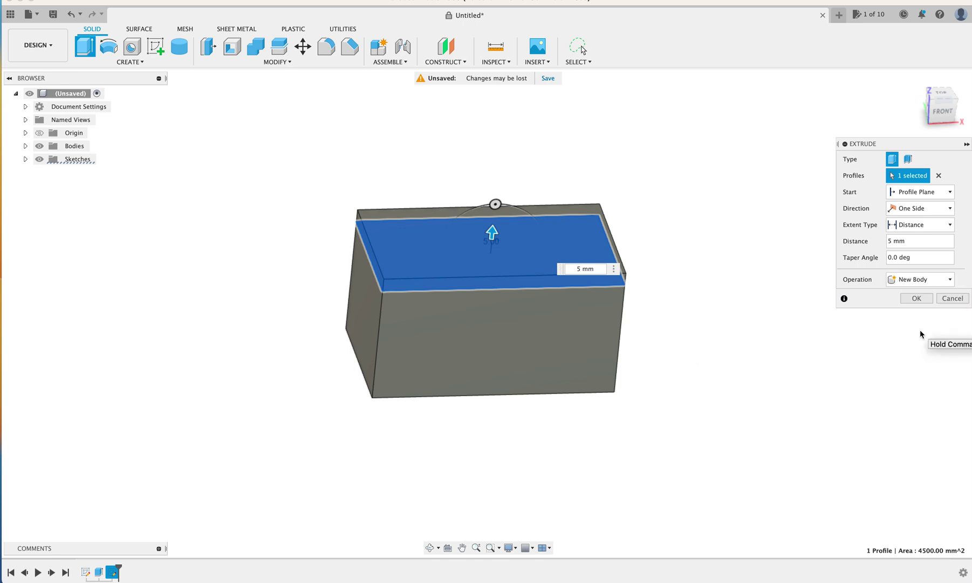
left_click(921, 297)
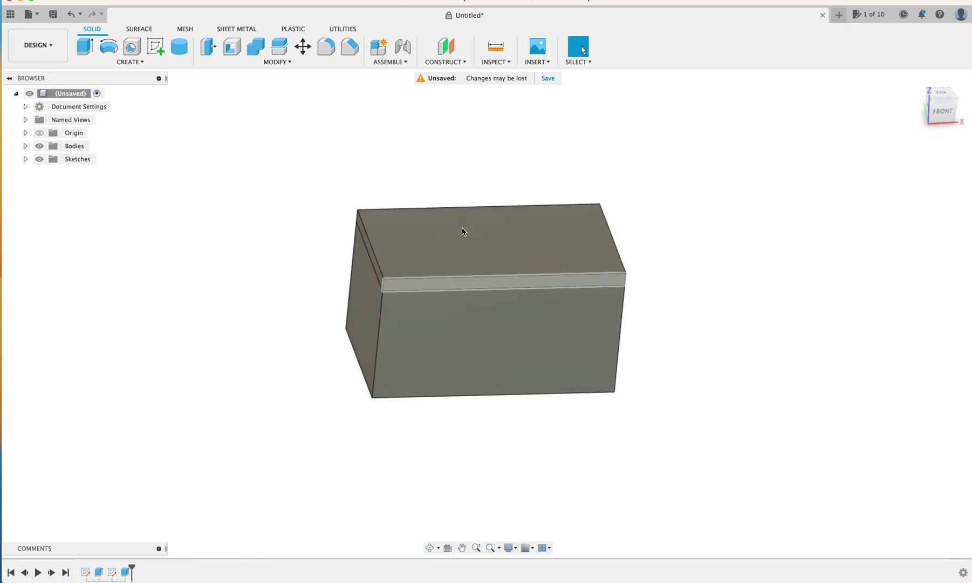
Expand the list of bodies and toggle the visibility of each one to identify the block and the thin plate
left_click(26, 146)
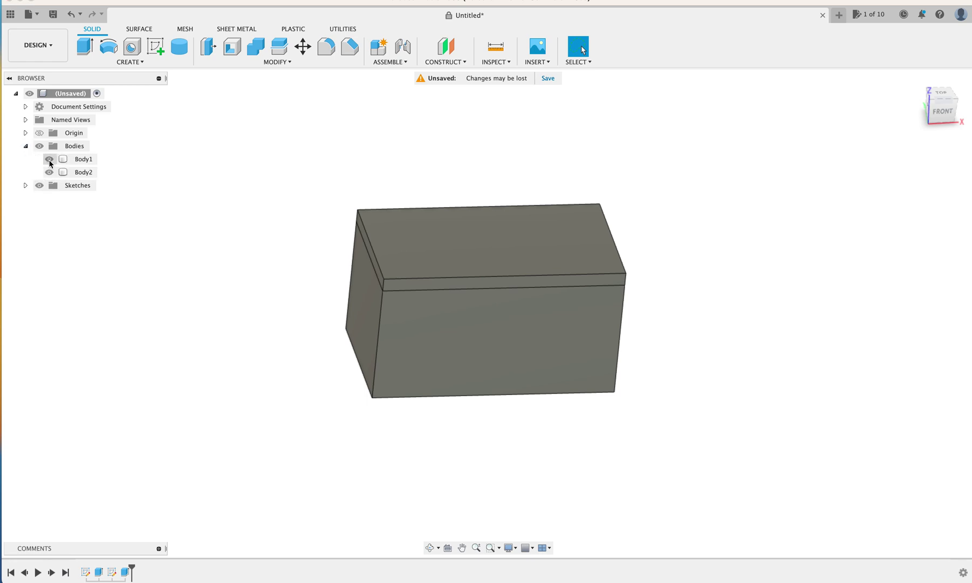
left_click(50, 162)
left_click(49, 159)
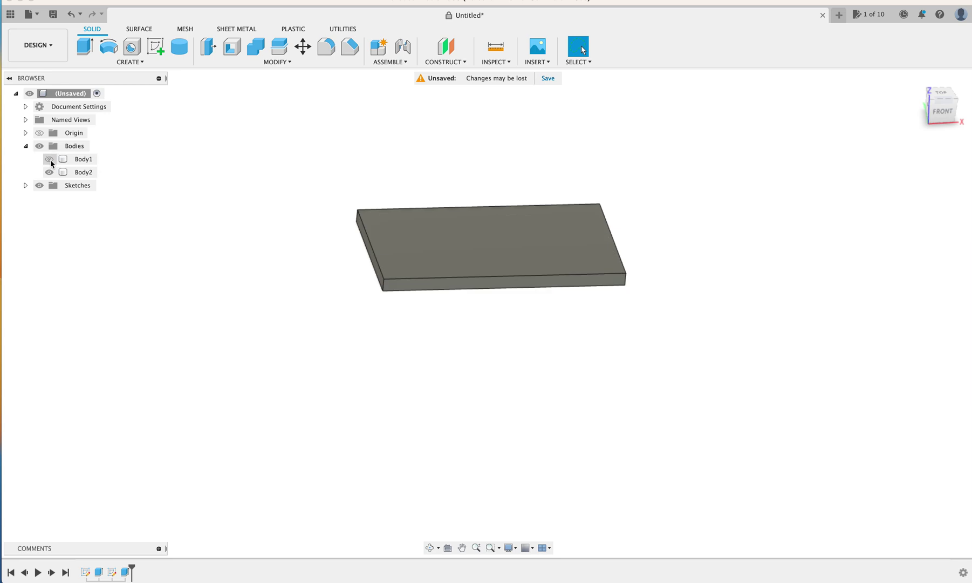
left_click(49, 159)
left_click(52, 177)
left_click(49, 172)
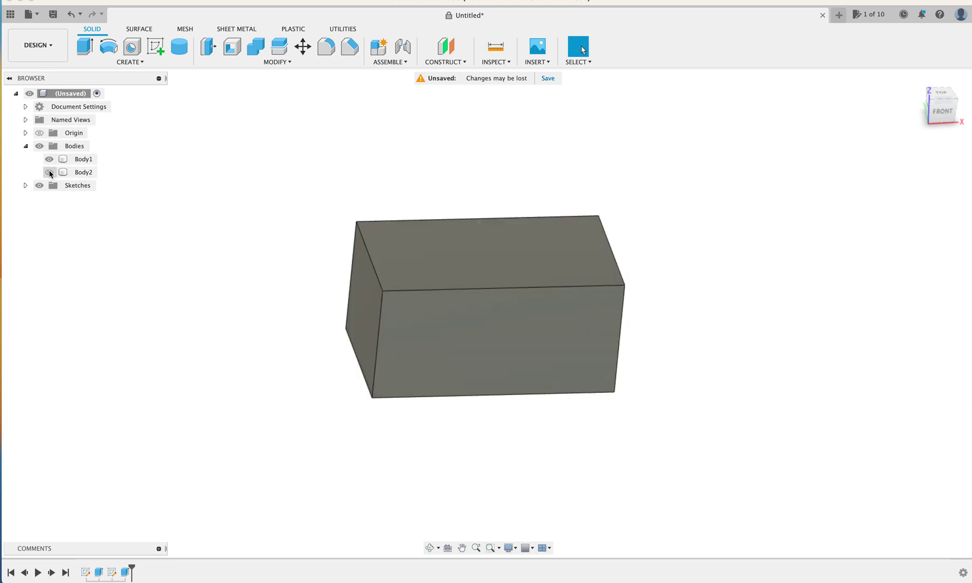
left_click(49, 172)
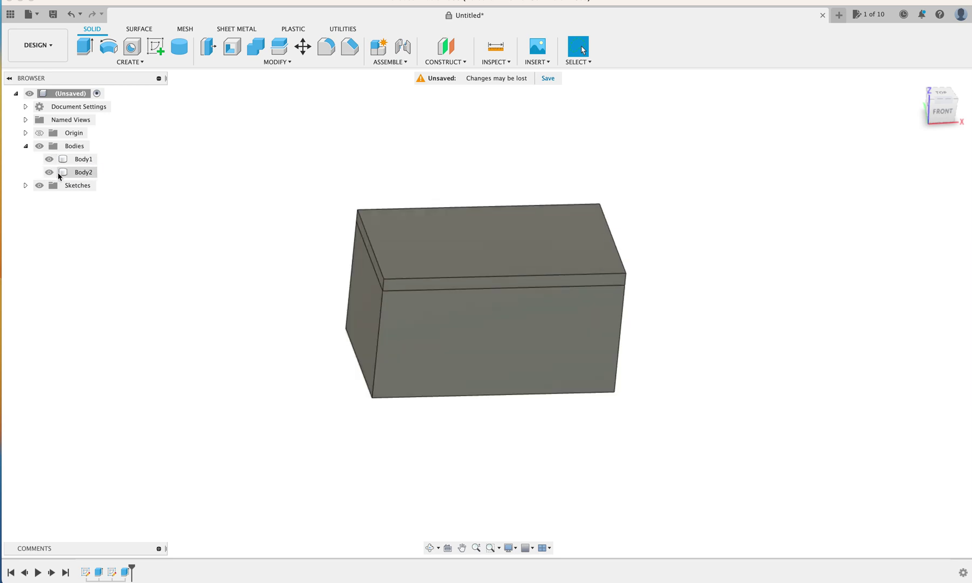
left_click(51, 176)
left_click(51, 172)
left_click(49, 172)
Rename the thin upper body, Body2, as lid
left_click(84, 173)
double_click(84, 173)
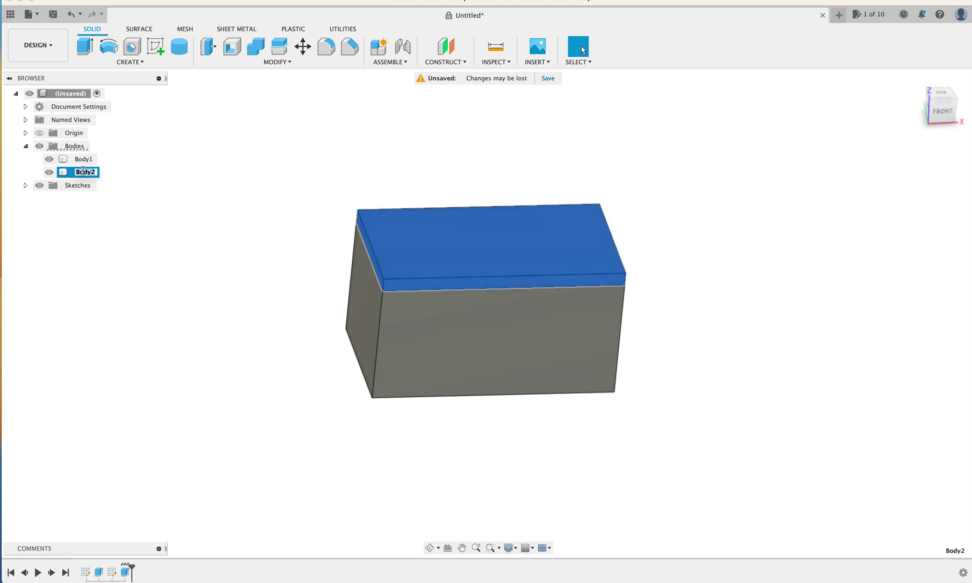
key("BackSpace")
key("Return")
Rename the large lower body, Body1, as box
left_click(83, 159)
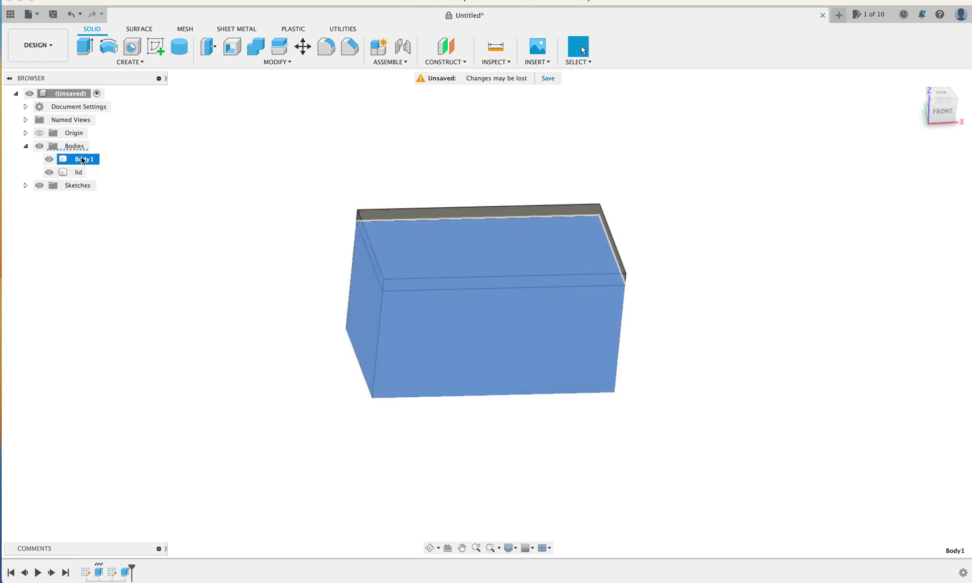
double_click(82, 159)
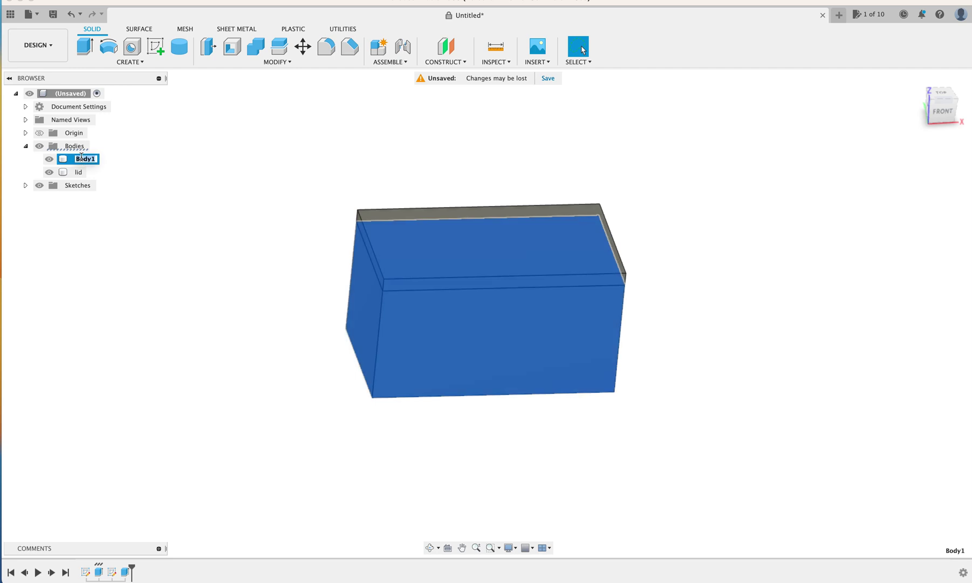
type("box")
left_click(118, 200)
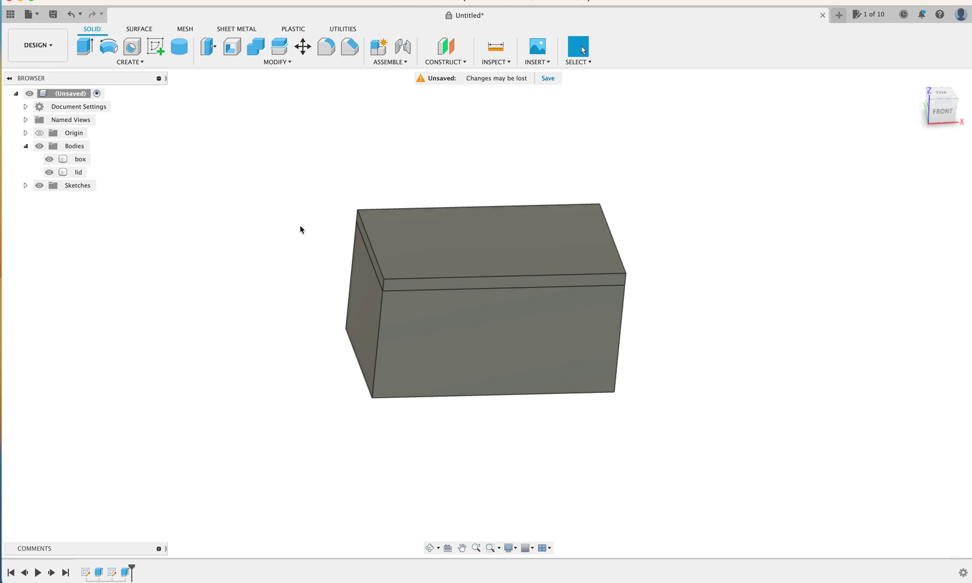
Hide the lid body to expose the top face of the box
left_click(411, 238)
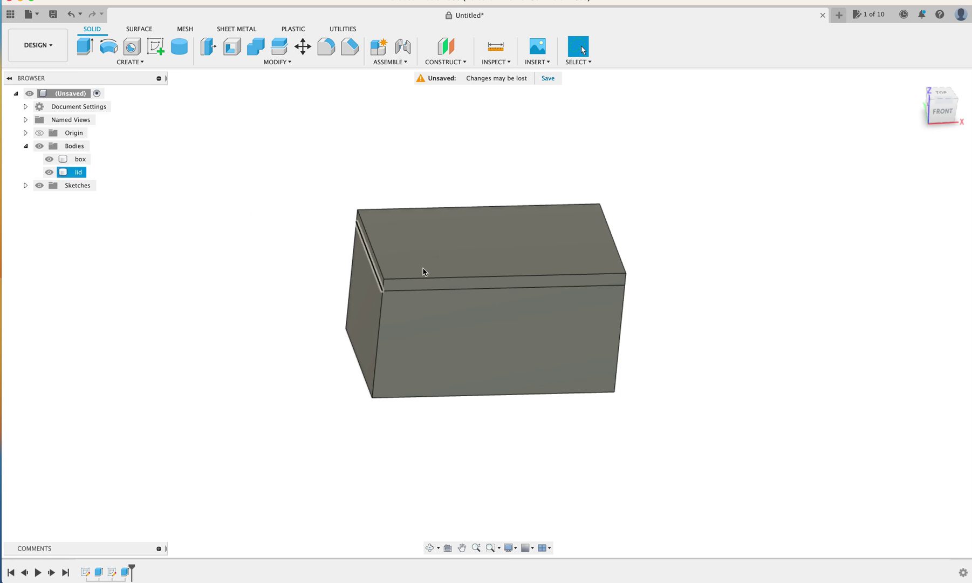
left_click(323, 245)
left_click(52, 177)
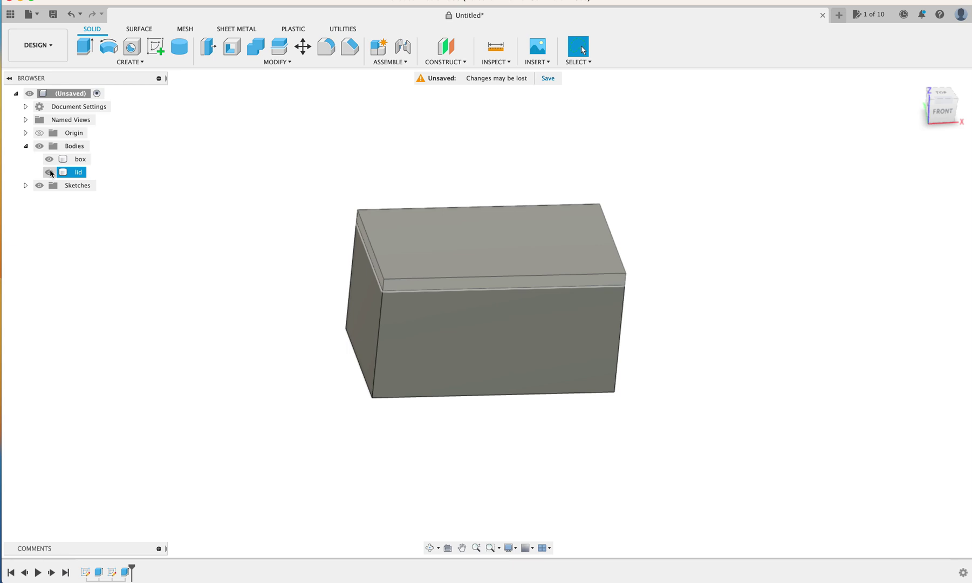
left_click(49, 172)
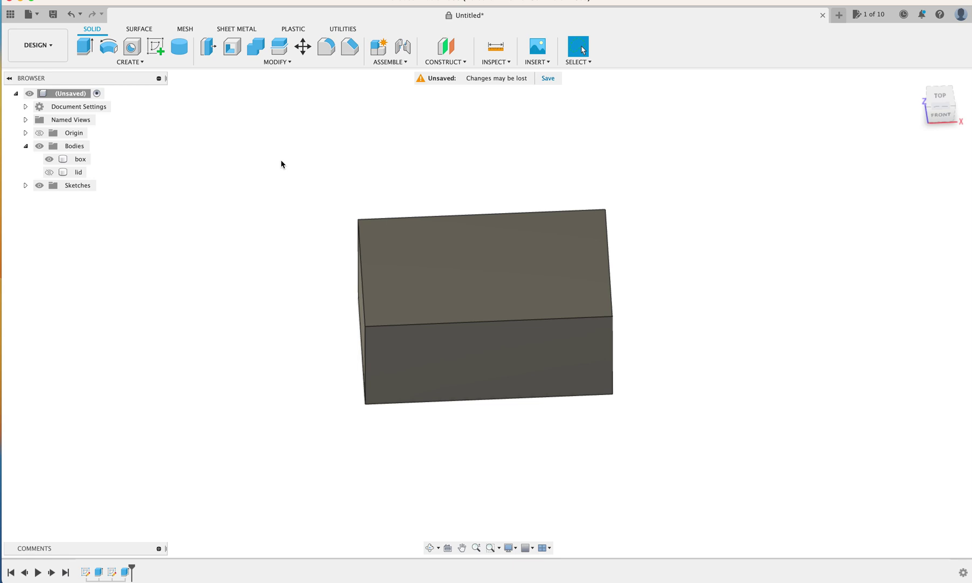
Shell the box body by removing its top face, with an inside wall thickness of 3 mm
left_click(421, 251)
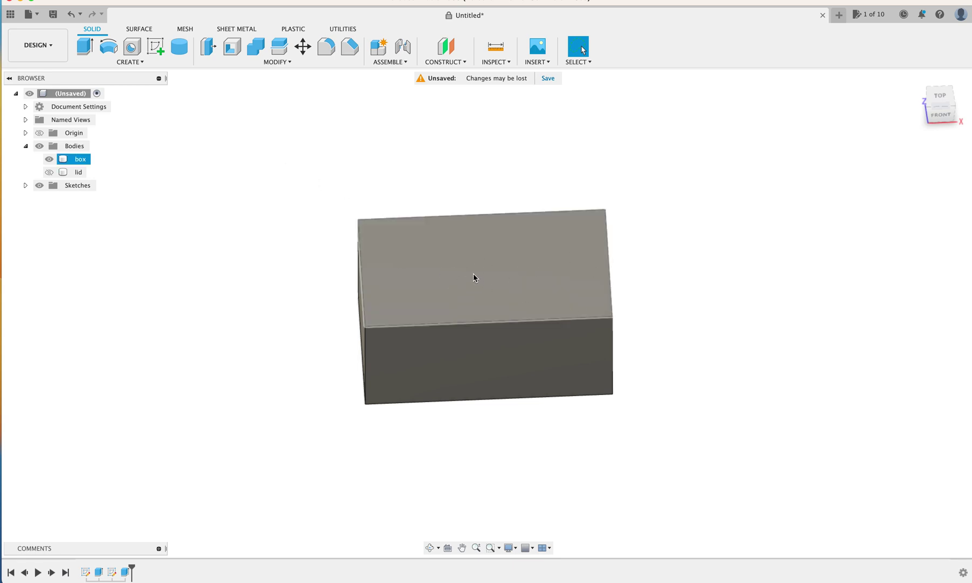
key("Escape")
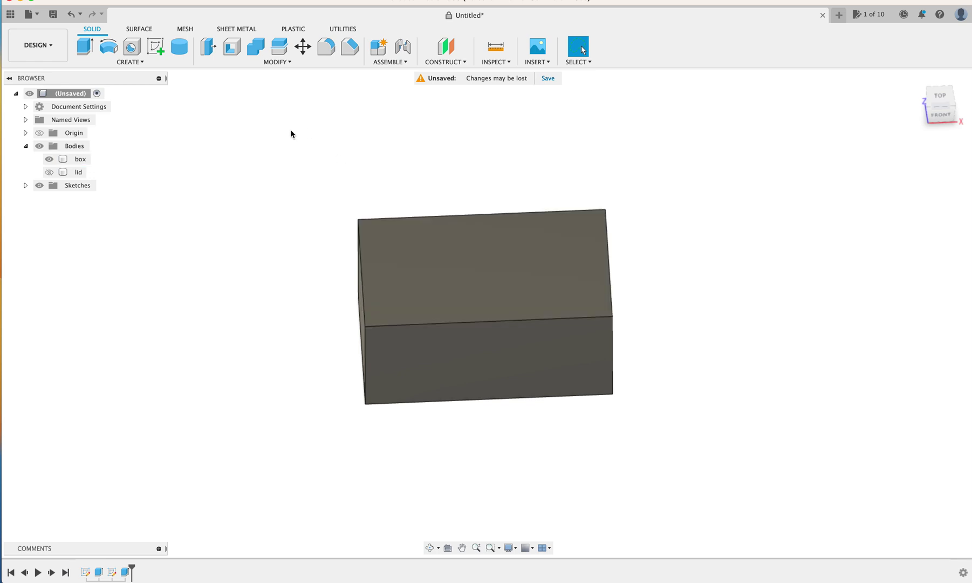
left_click(232, 48)
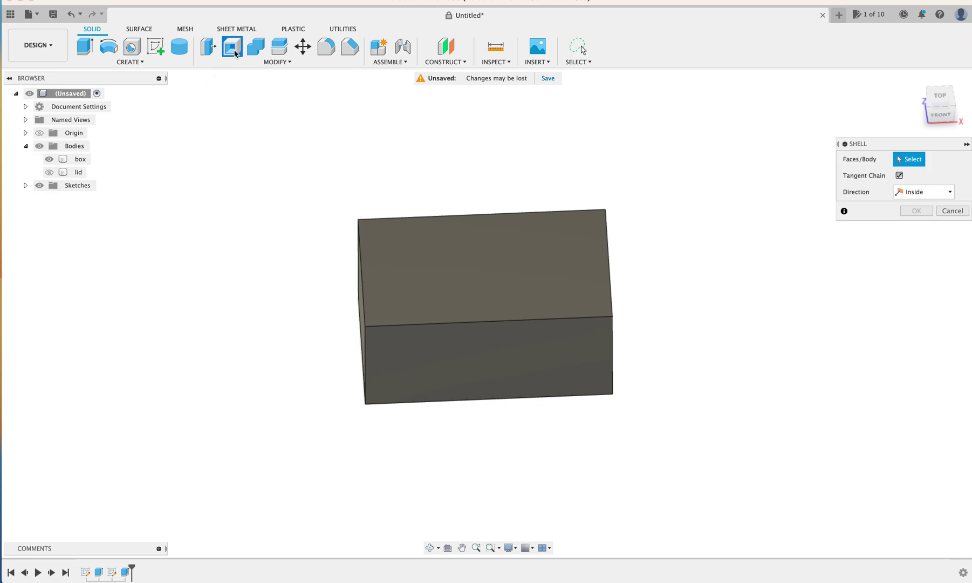
left_click(469, 289)
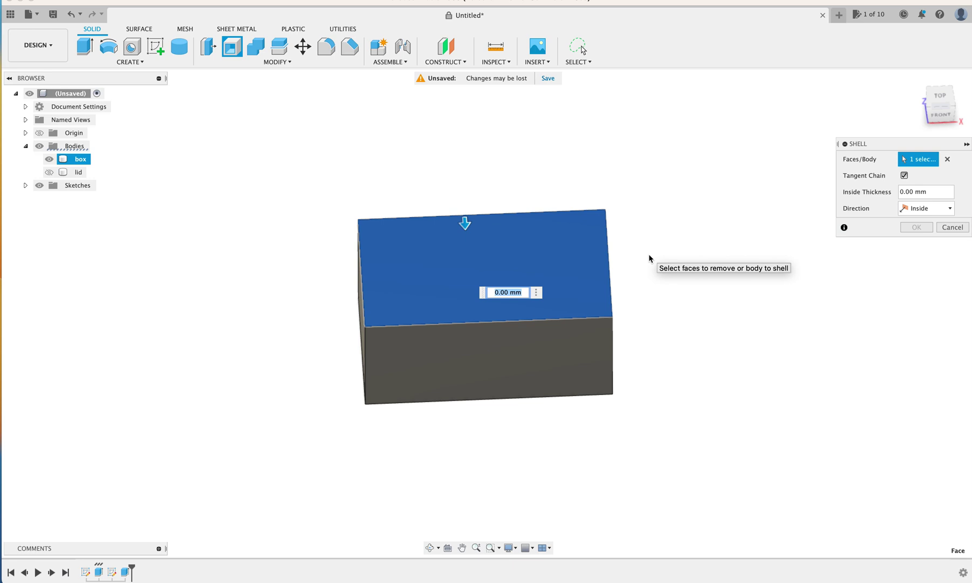
type("3")
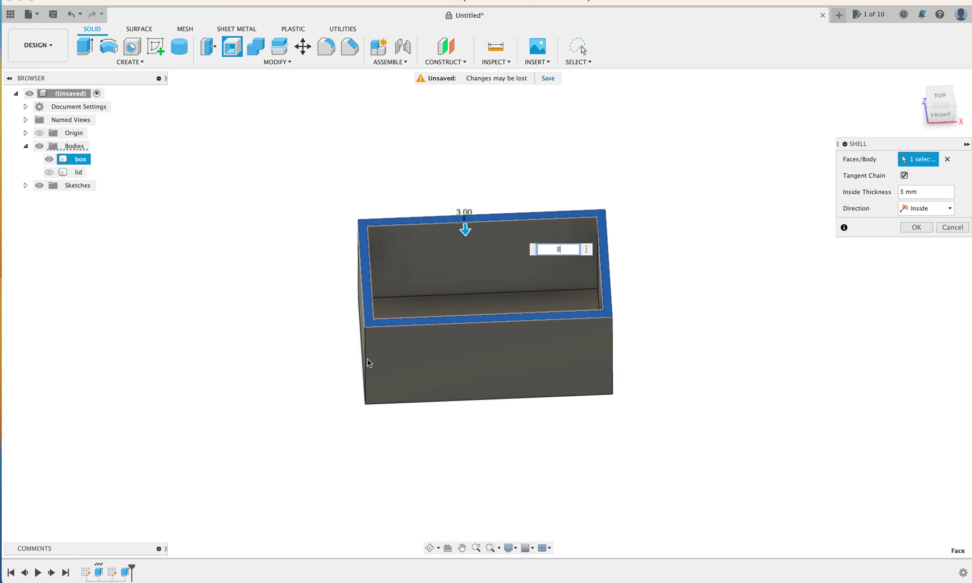
left_click(918, 228)
Inspect the hollow box, show the lid again, and examine how the closed assembly looks from several angles
scroll(777, 208, "up", 3, "shift")
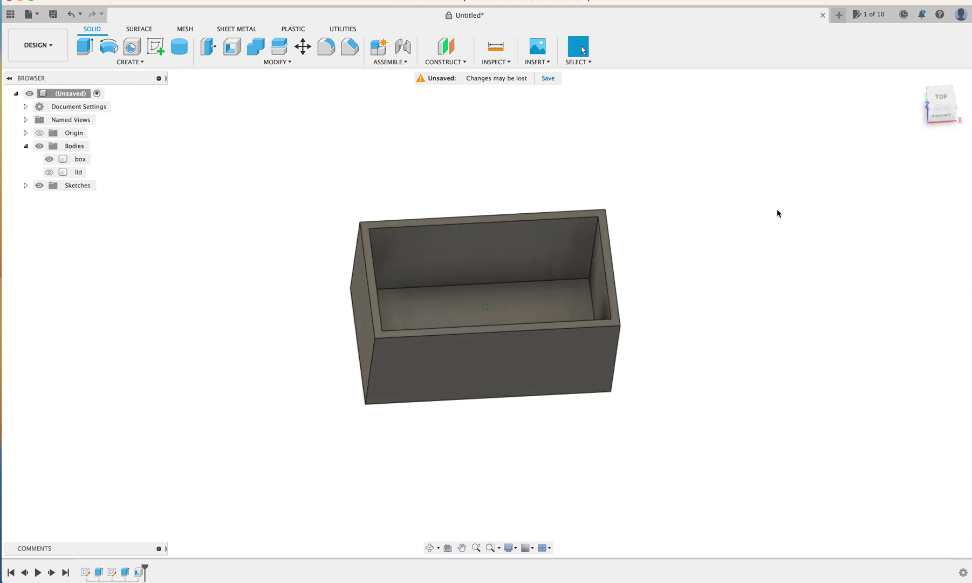
scroll(777, 208, "down", 8, "shift")
scroll(777, 209, "up", 8, "shift")
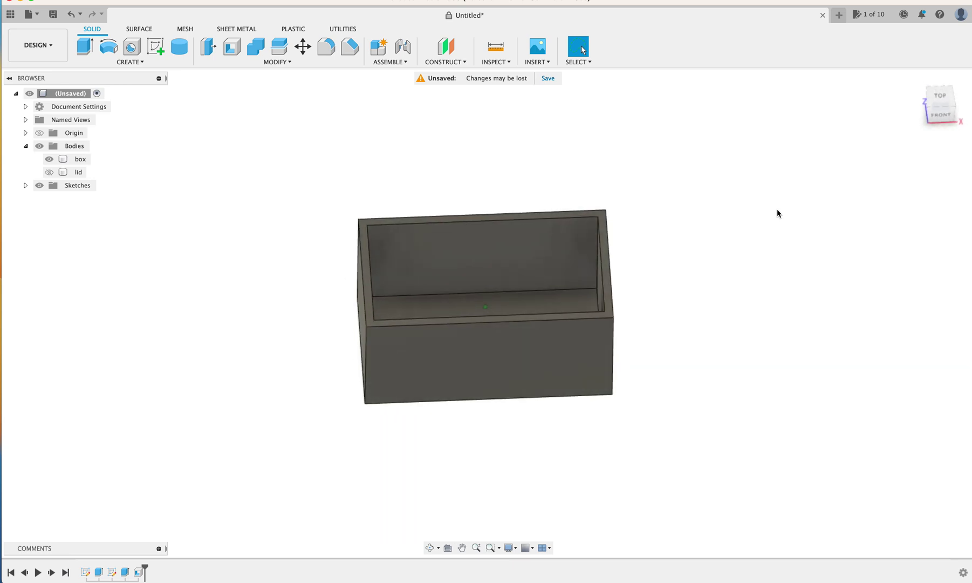
left_click(49, 172)
scroll(244, 188, "down", 8, "shift")
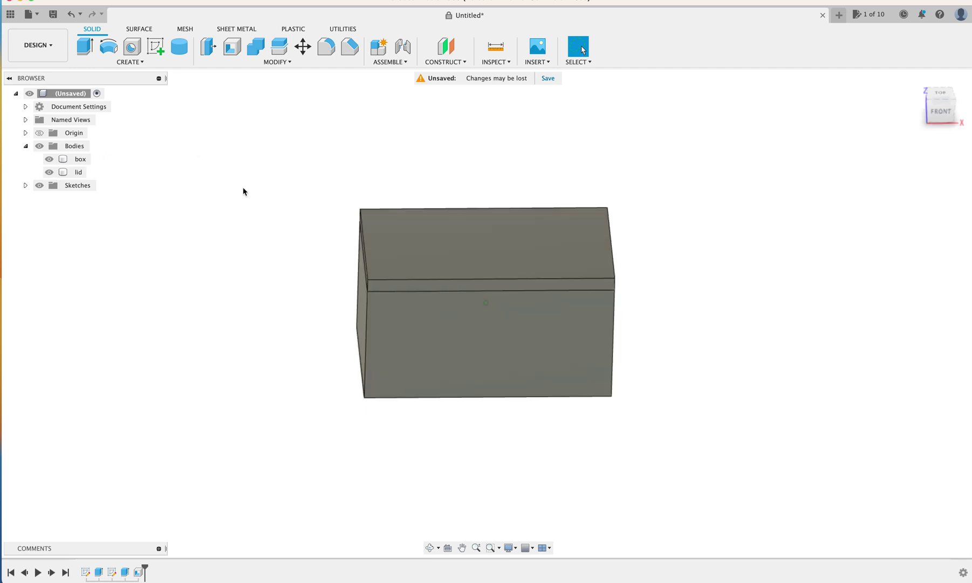
scroll(243, 188, "left", 5, "shift")
scroll(243, 188, "up", 5, "shift")
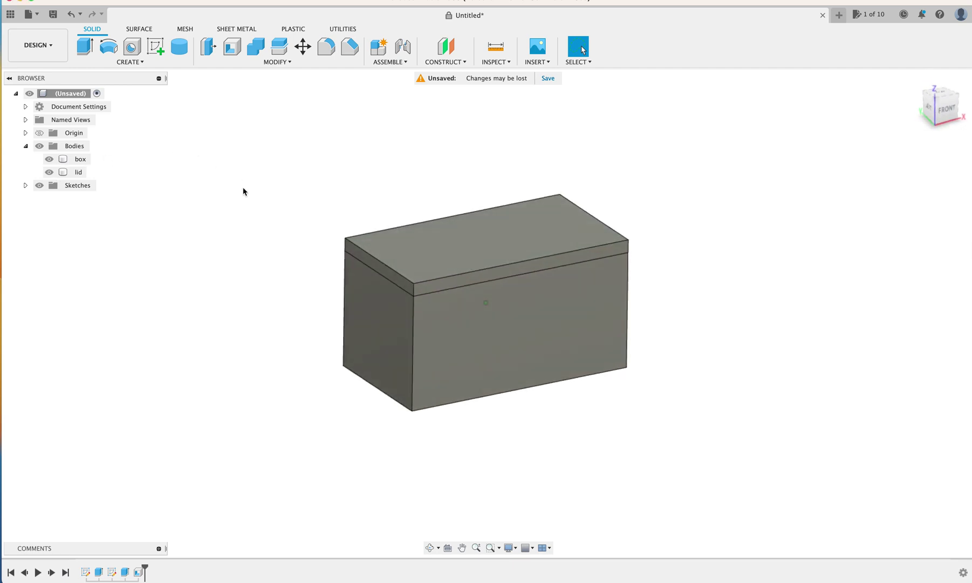
scroll(243, 192, "up", 3)
scroll(243, 192, "up", 3)
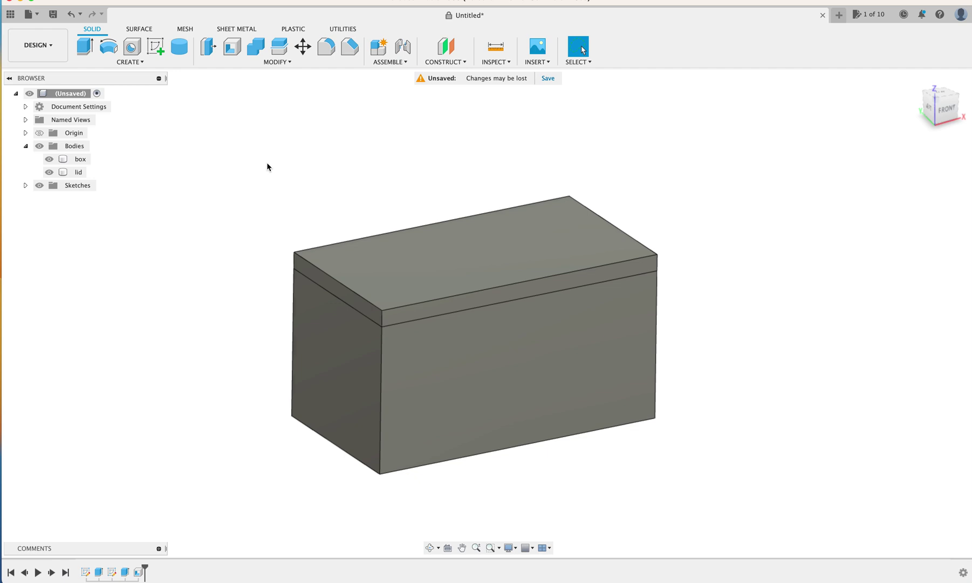
left_click(590, 429)
scroll(590, 430, "up", 5, "shift")
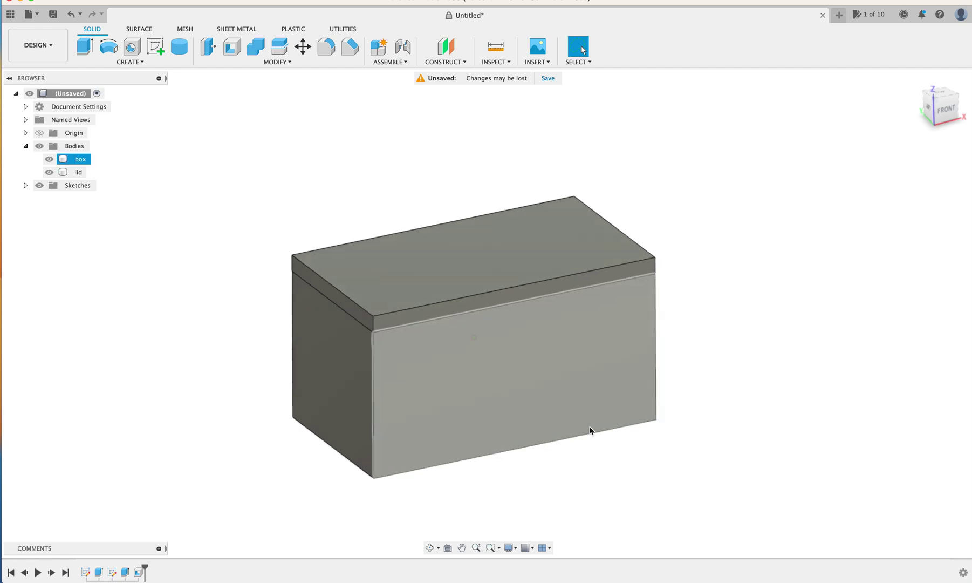
scroll(590, 430, "up", 2, "shift")
scroll(591, 429, "down", 3)
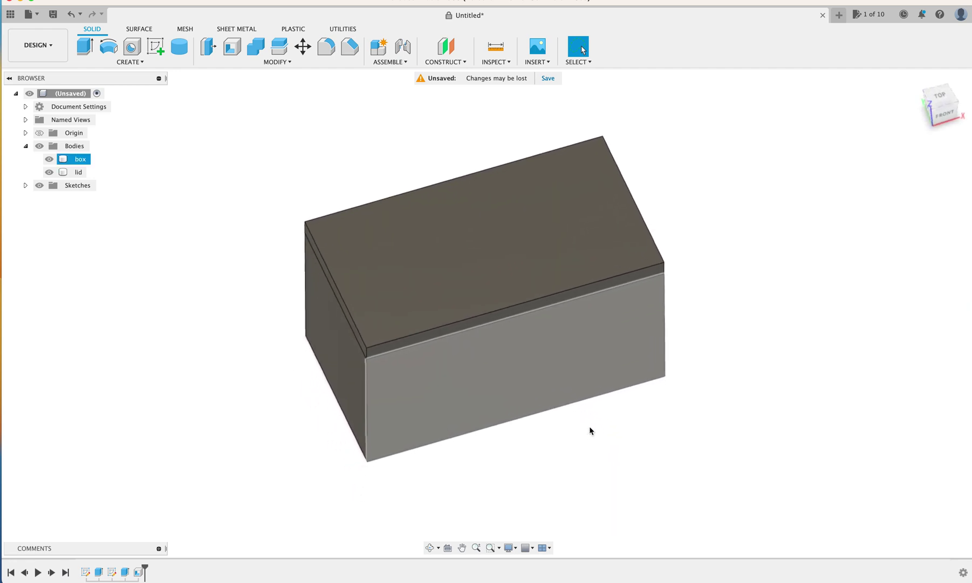
left_click(368, 324)
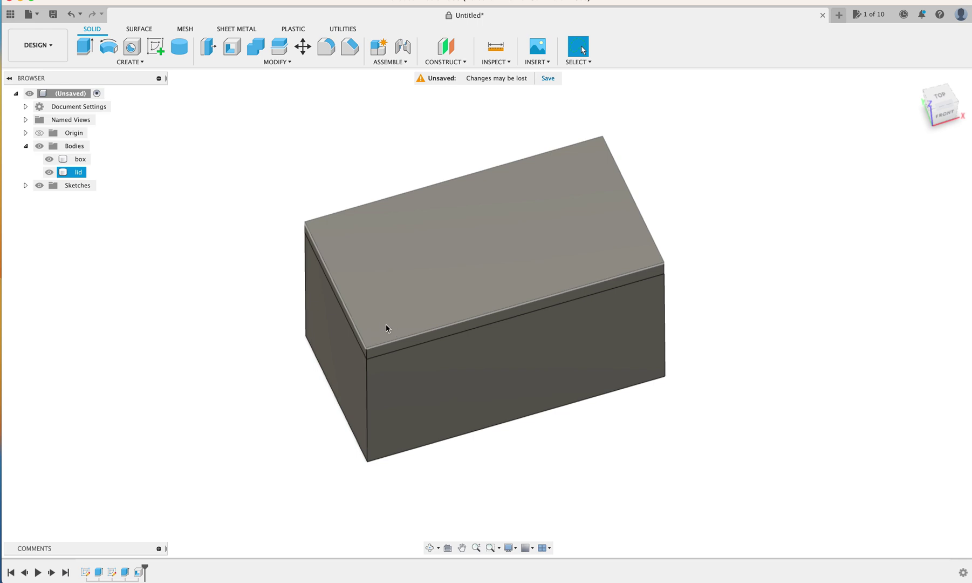
left_click(423, 382)
left_click(444, 334)
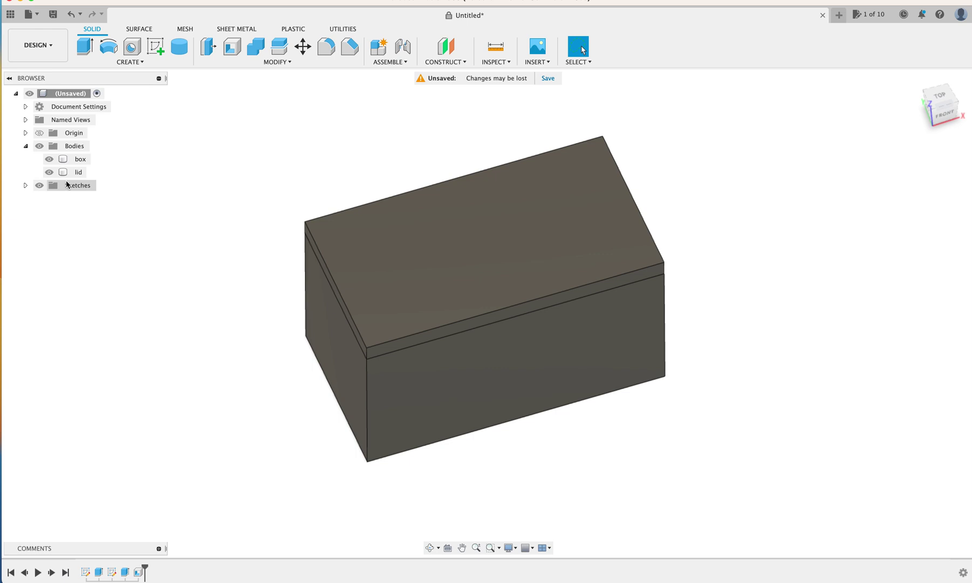
Hide the lid again to reach the inner vertical corner edges of the box
left_click(50, 173)
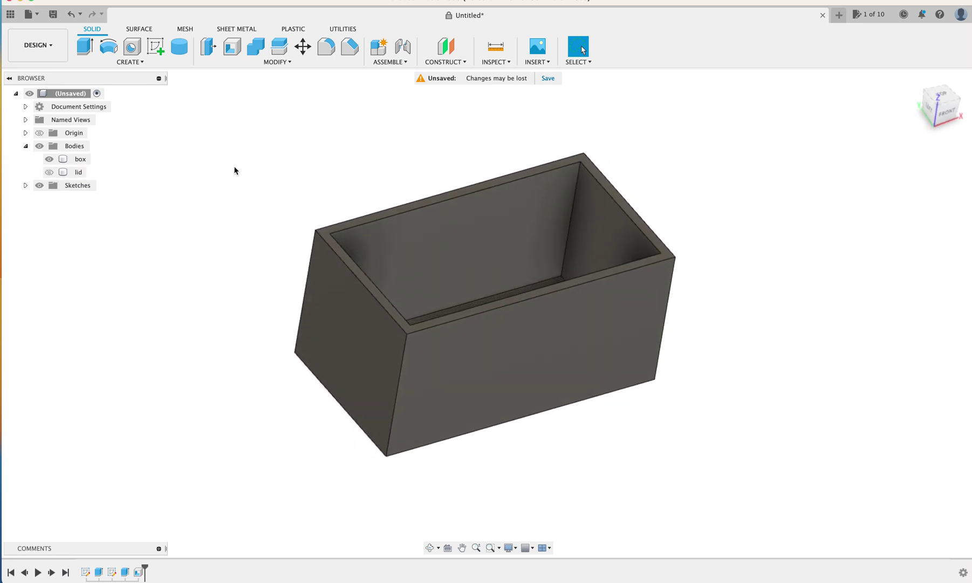
left_click(580, 187)
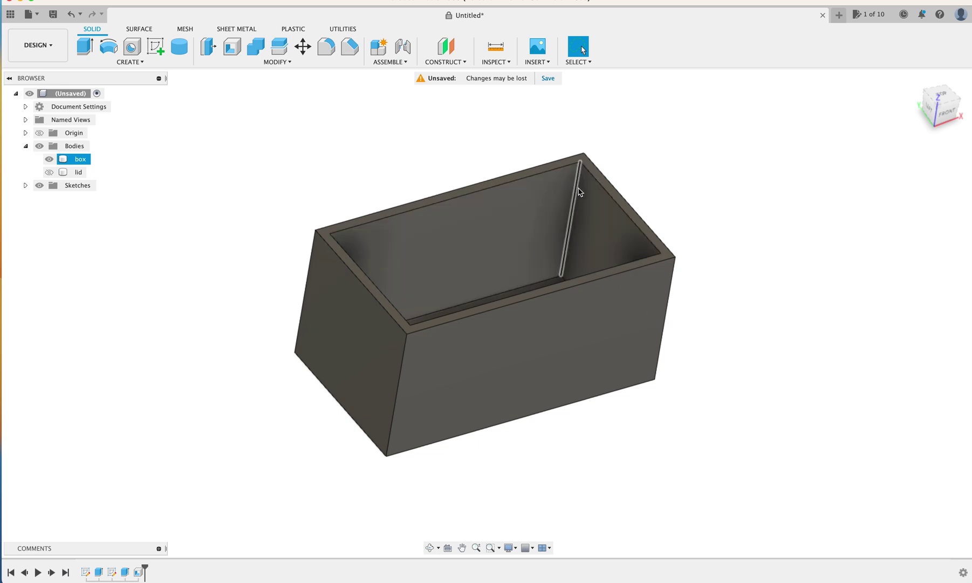
left_click(416, 106)
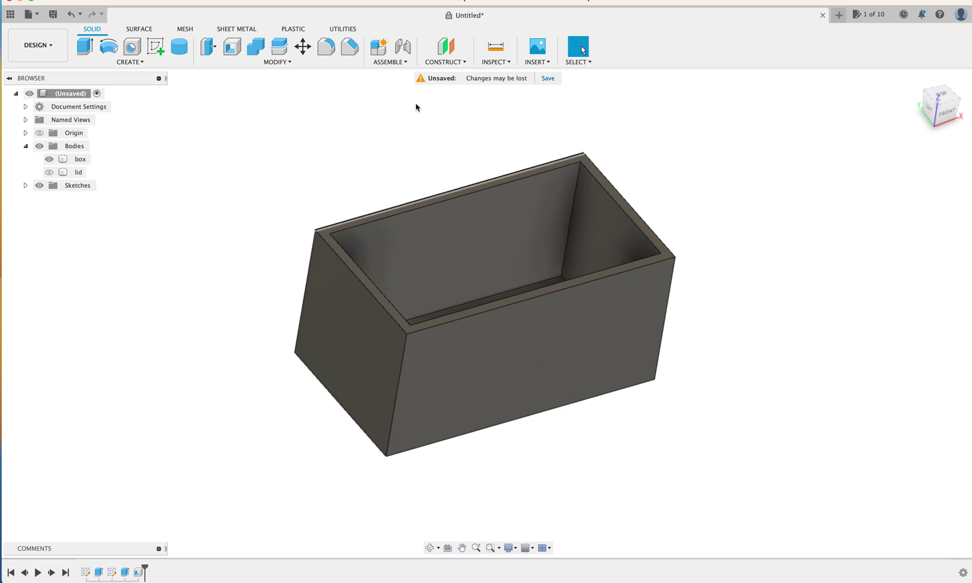
Chamfer the four inner vertical corner edges of the box with an equal distance of 6 mm
left_click(350, 47)
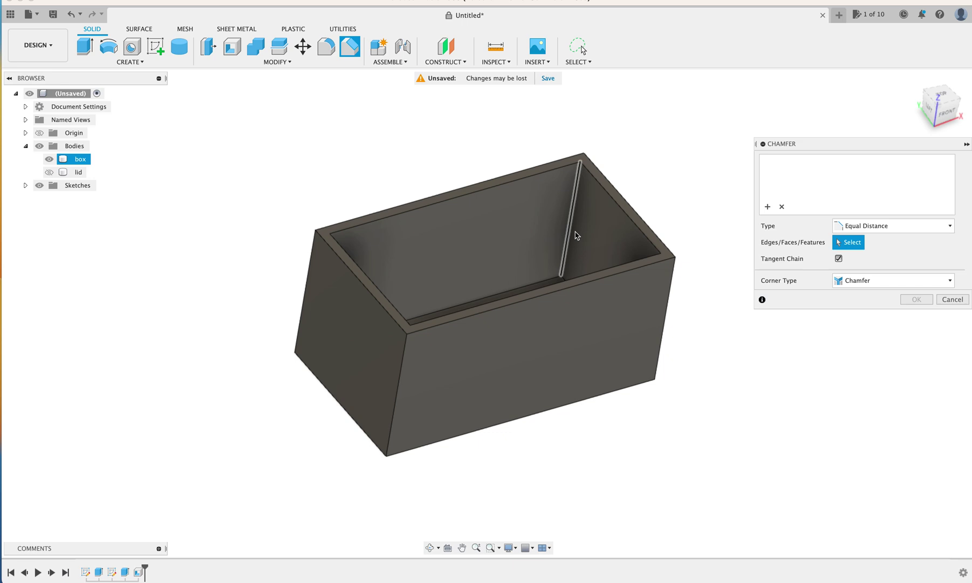
left_click(573, 215)
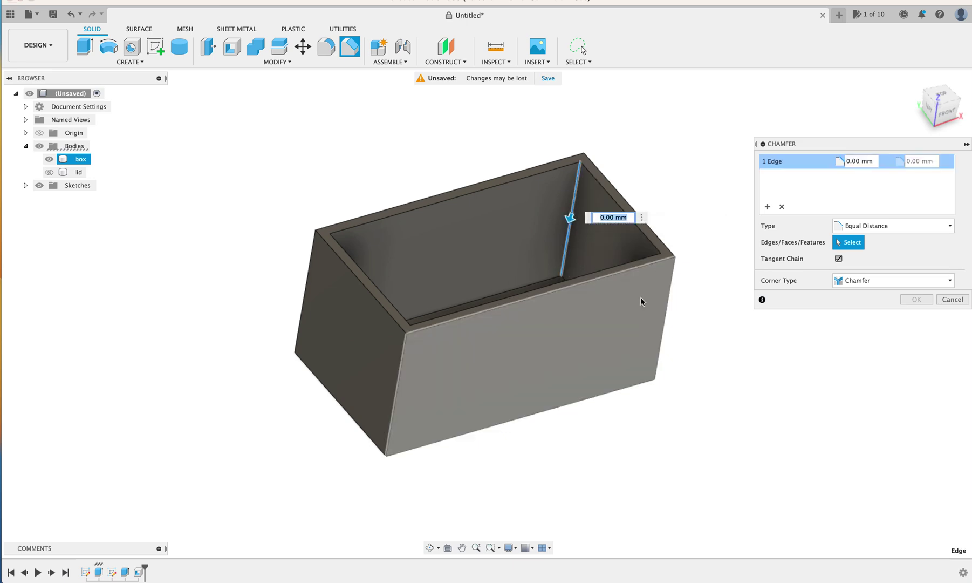
left_click(657, 296)
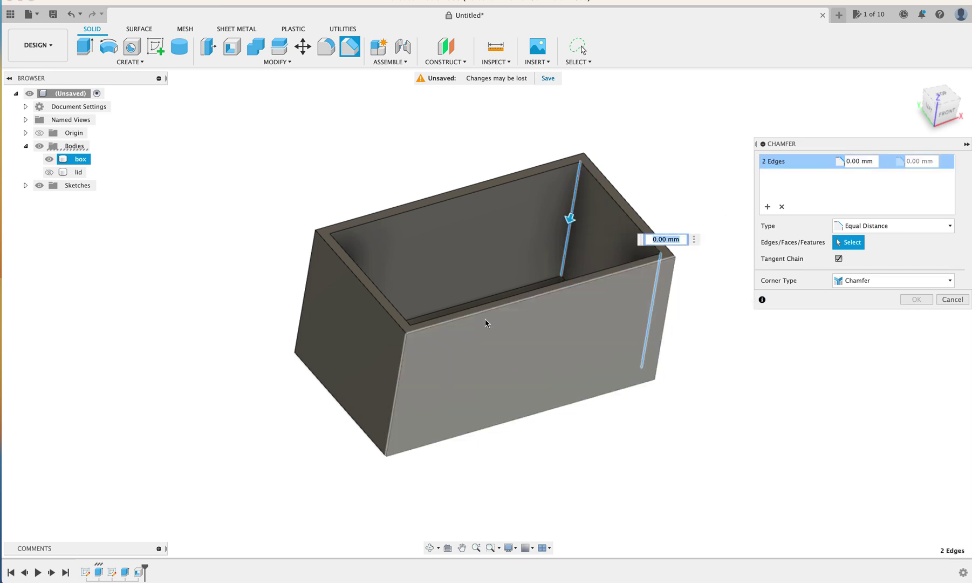
left_click(409, 348)
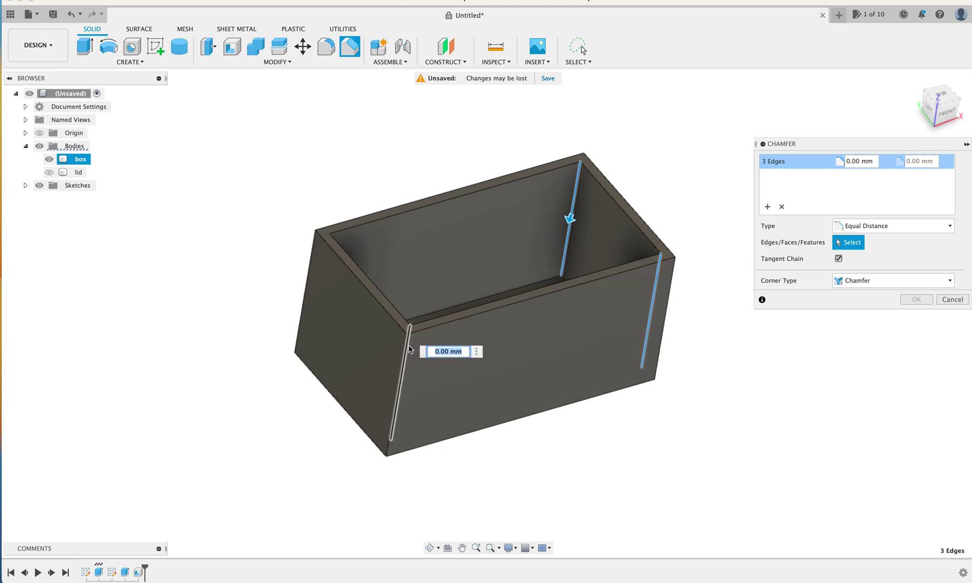
left_click(323, 273)
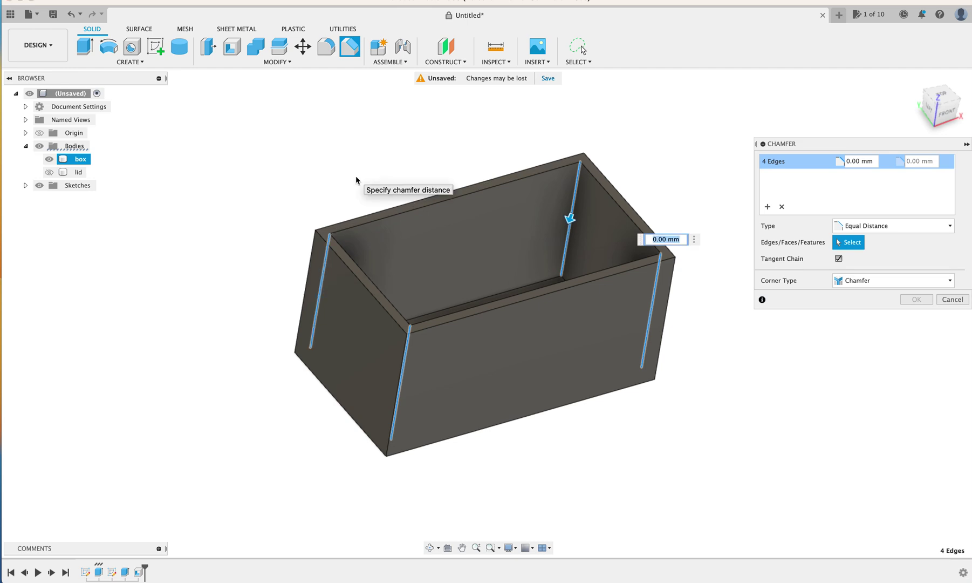
type("6")
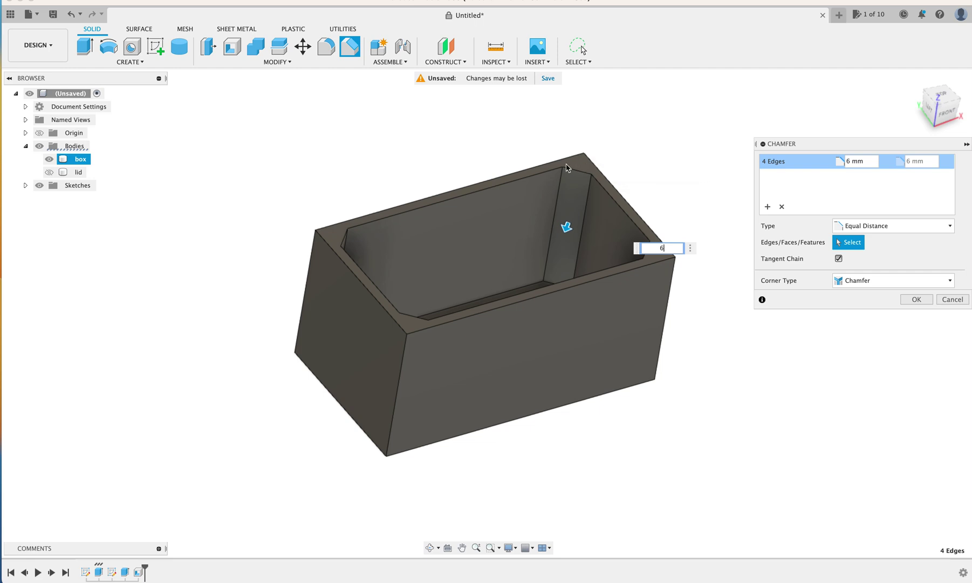
middle_click_drag(566, 170, 486, 301, "shift")
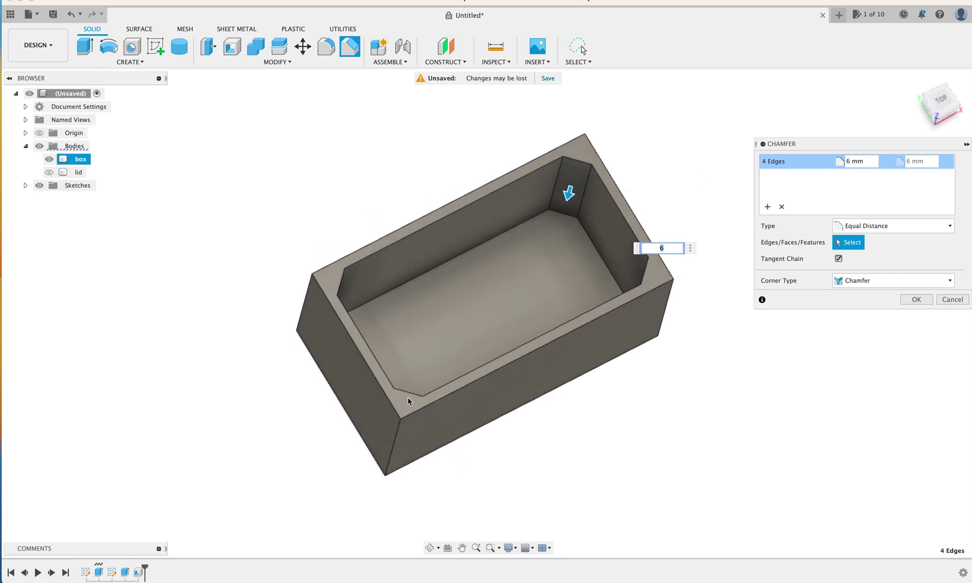
left_click(915, 300)
Inspect the chamfered inner corners of the box and make the lid body visible again
scroll(836, 238, "down", 5, "shift")
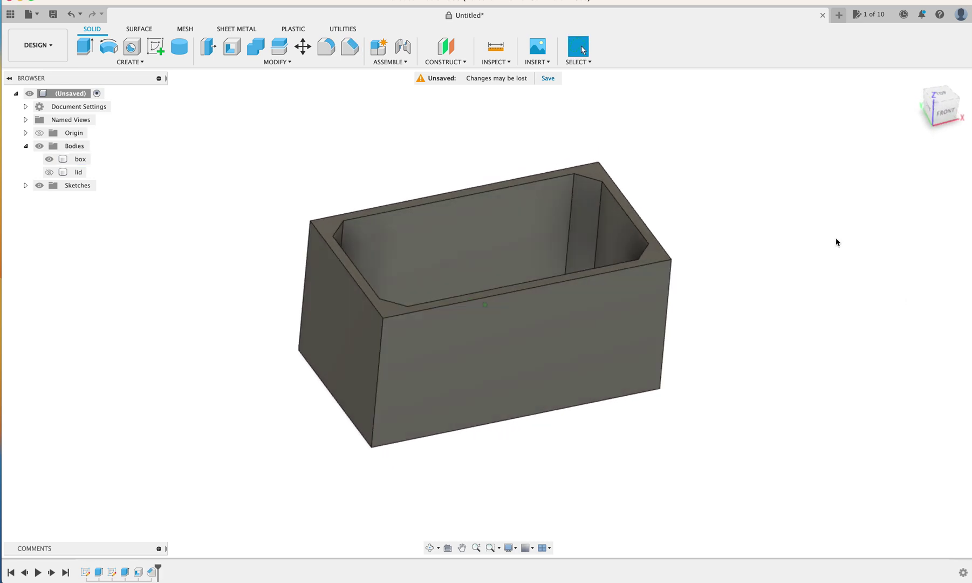
scroll(836, 239, "up", 4, "shift")
scroll(836, 238, "up", 3, "shift")
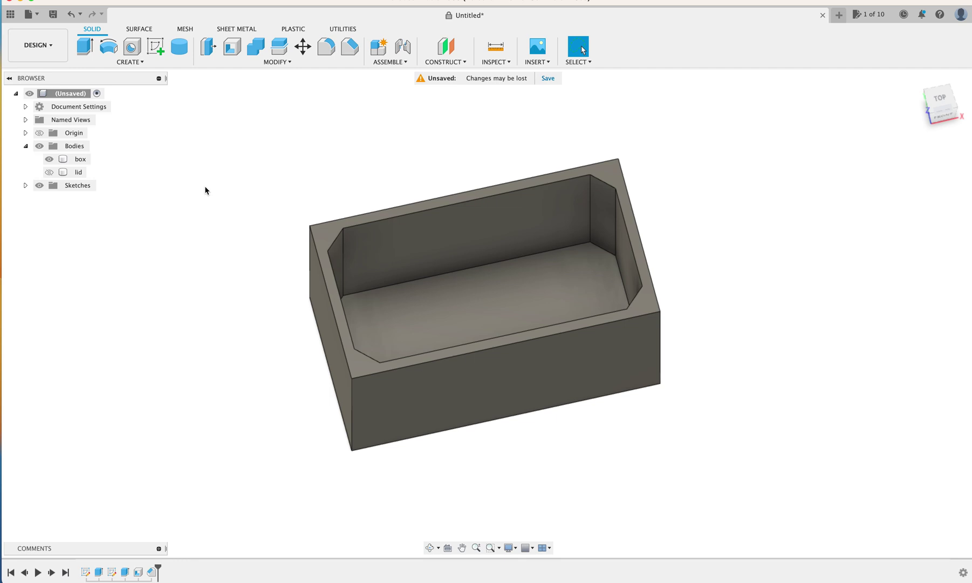
left_click(66, 174)
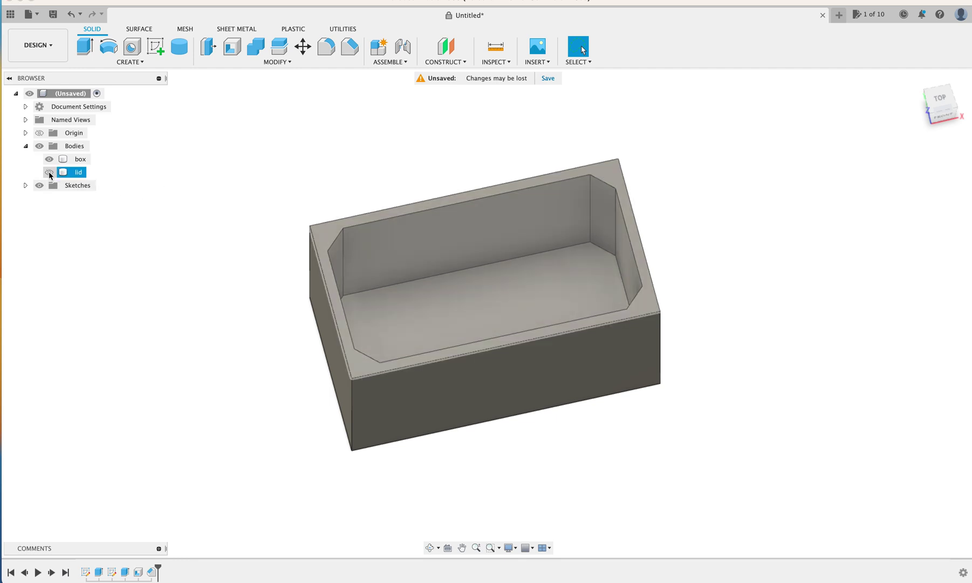
left_click(50, 172)
Examine the lid's front-left corner up close where it sits over the chamfered box corner
scroll(186, 119, "up", 4, "shift")
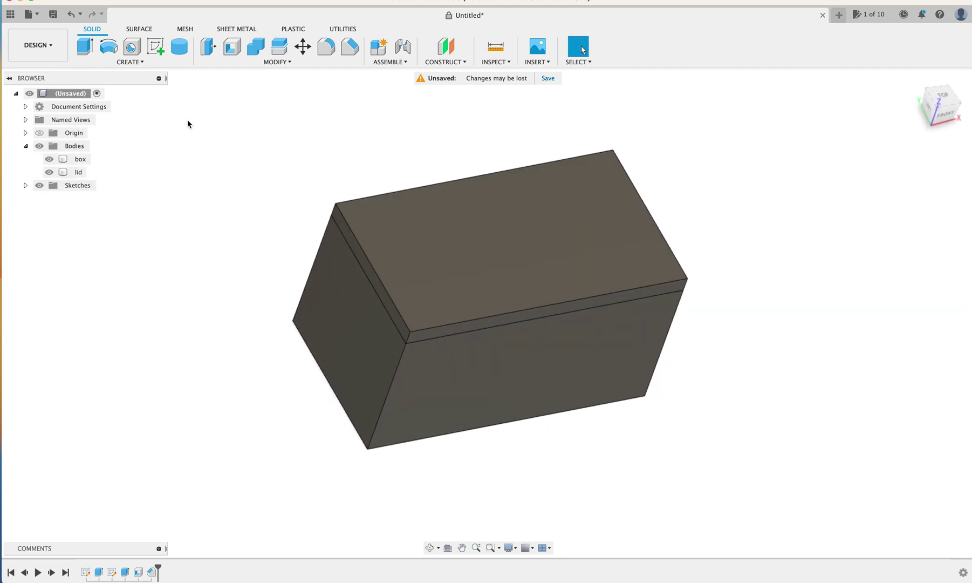
scroll(187, 120, "up", 5)
scroll(187, 119, "left", 3)
scroll(187, 119, "up", 5, "shift")
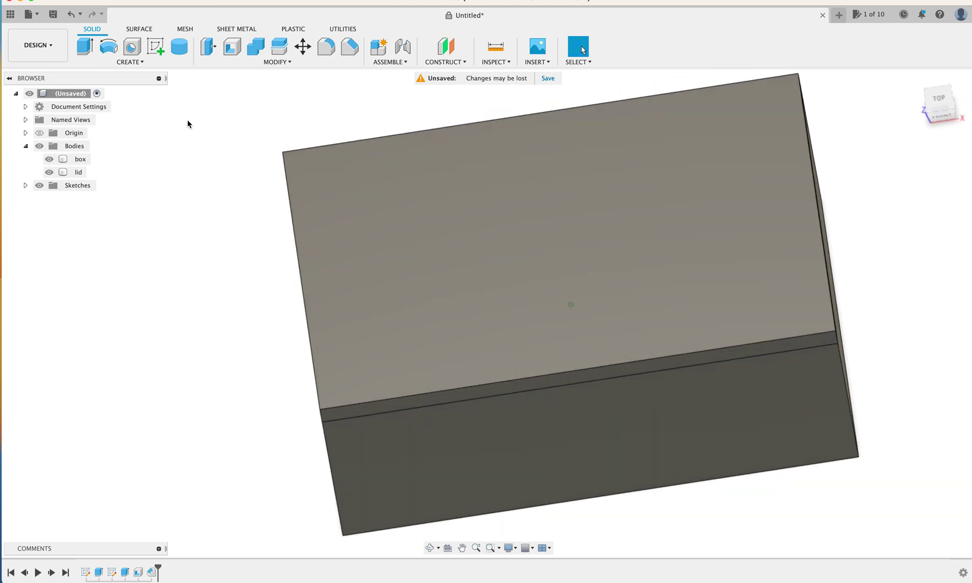
scroll(186, 119, "up", 5)
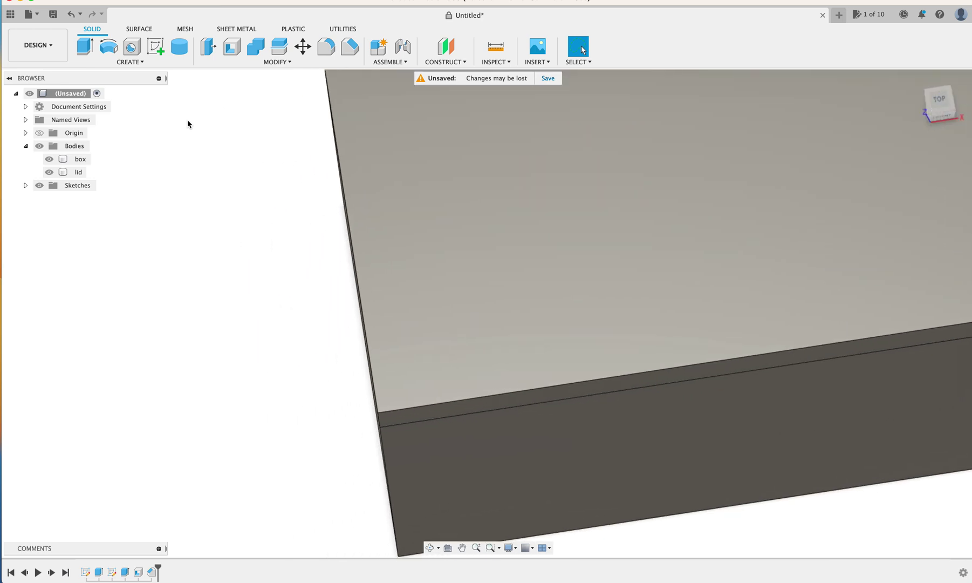
scroll(186, 120, "down", 4, "shift")
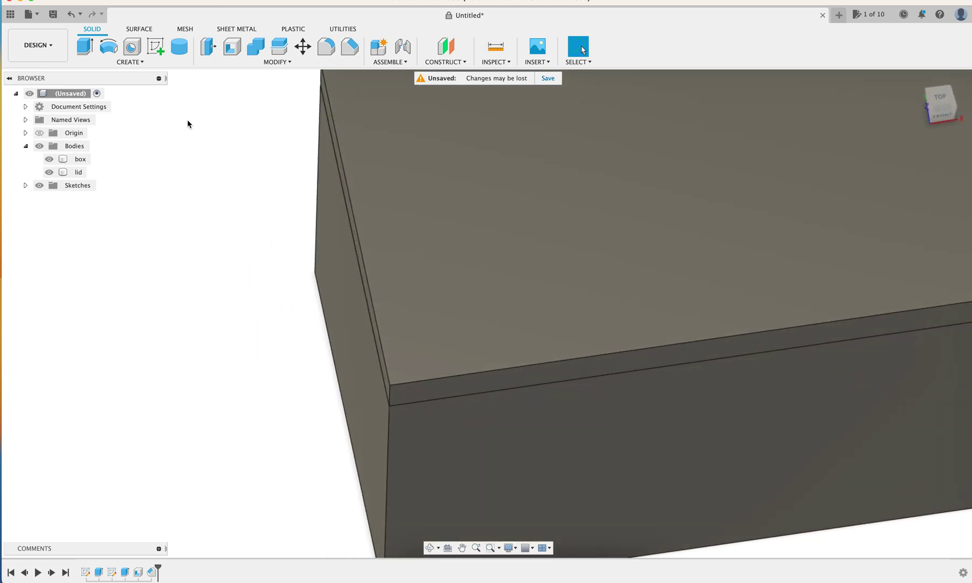
left_click(408, 319)
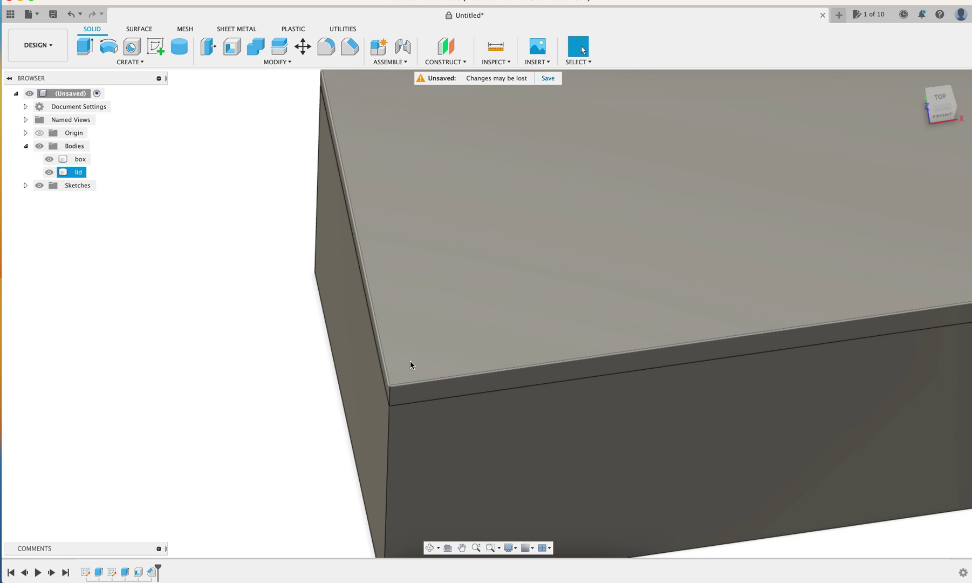
Start a simple 2.5 mm diameter hole on the lid's top face and place it near the back-left corner
key("h")
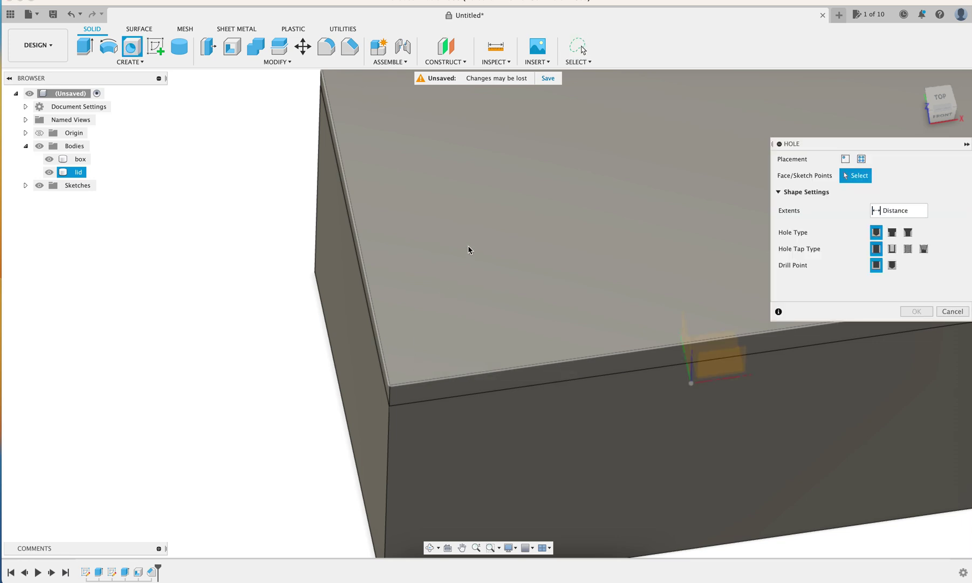
left_click(446, 302)
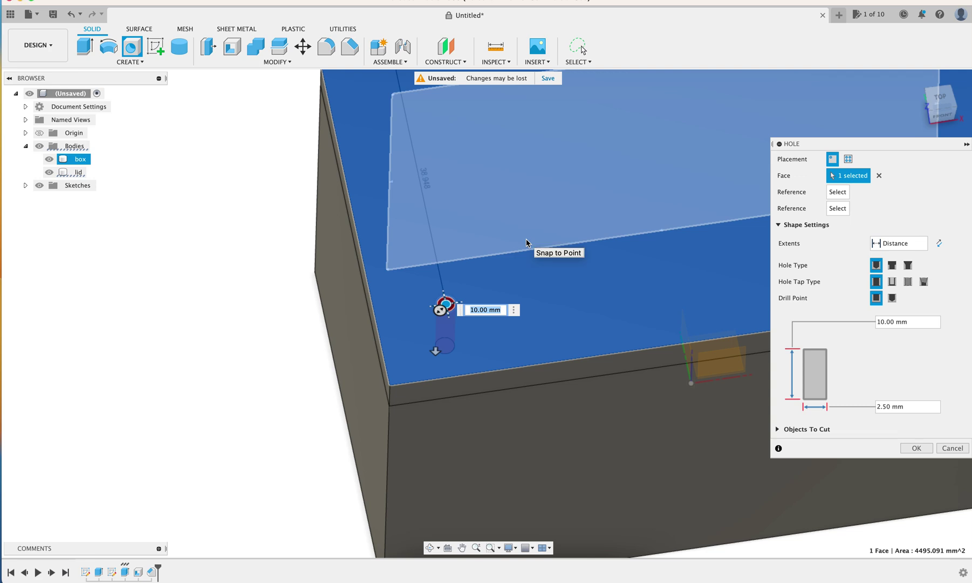
scroll(527, 239, "up", 5, "shift")
scroll(527, 238, "up", 5, "shift")
left_click(527, 239)
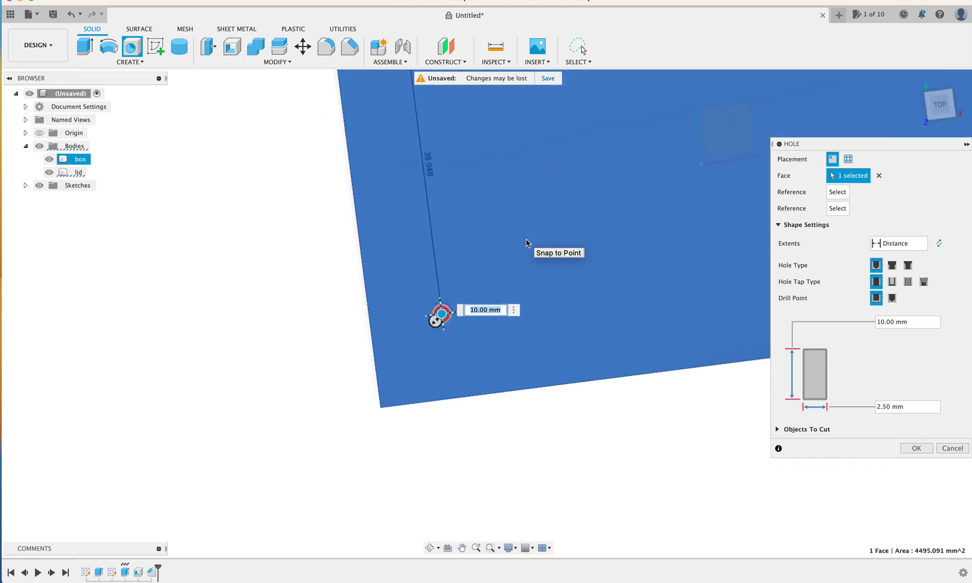
left_click(939, 104)
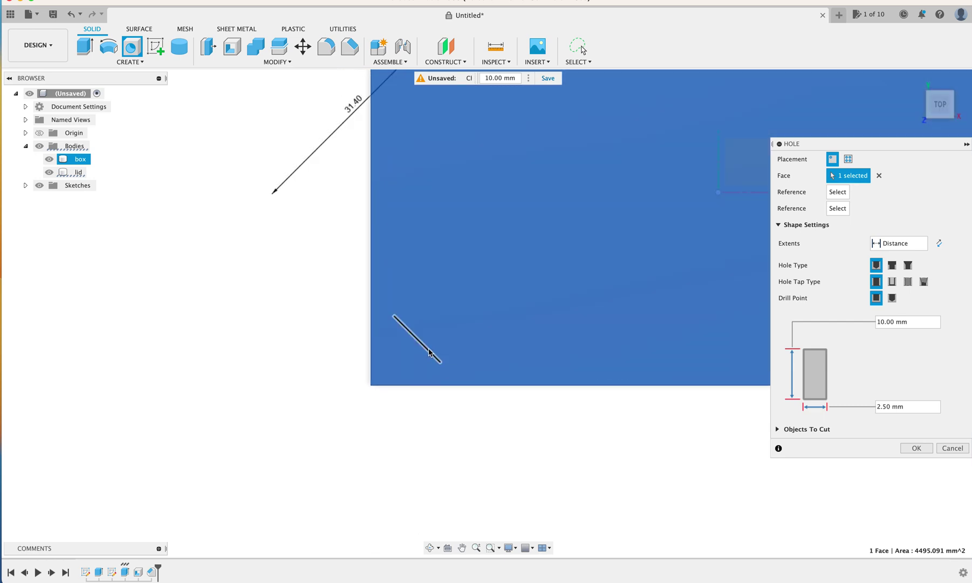
scroll(398, 370, "up", 2)
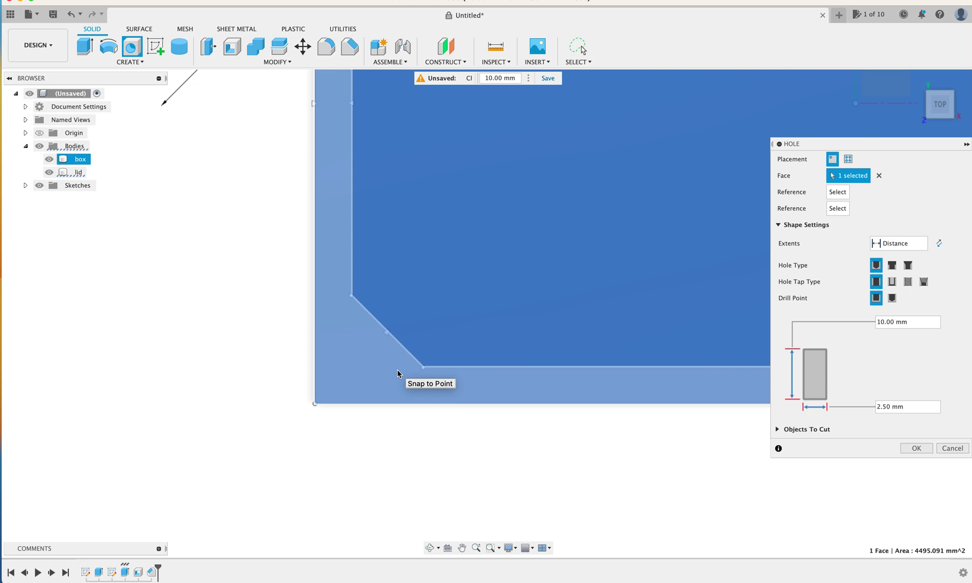
scroll(397, 369, "down", 3)
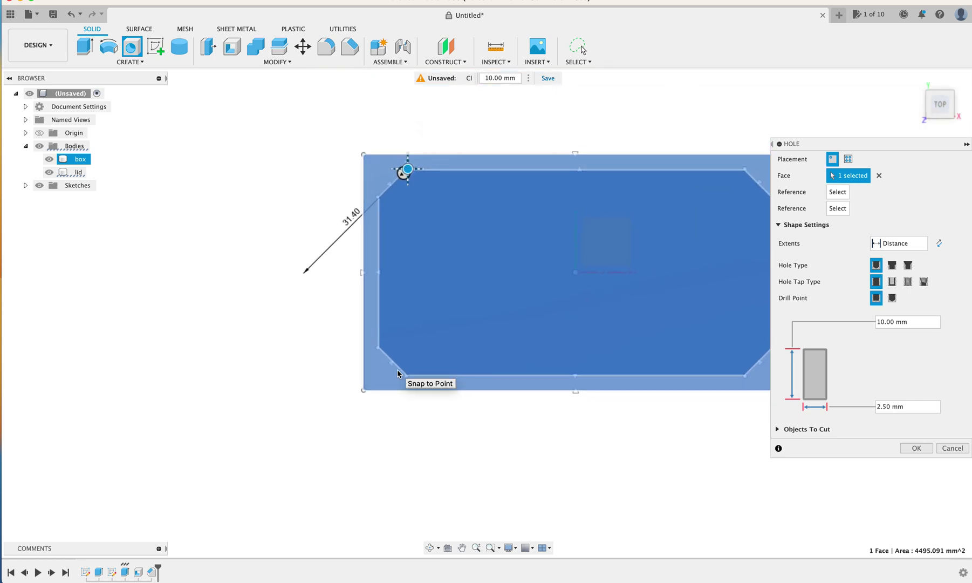
scroll(398, 369, "up", 3)
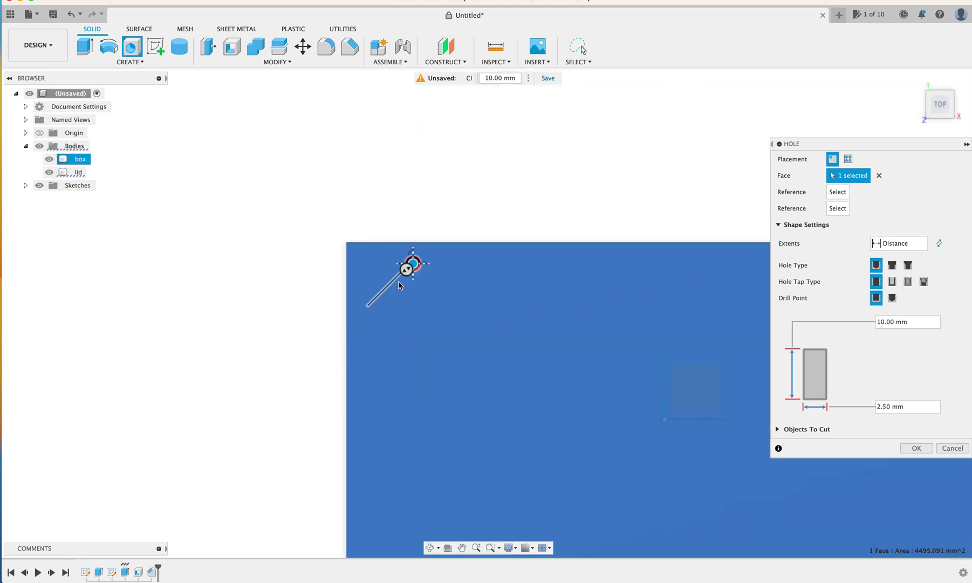
scroll(399, 281, "up", 3)
scroll(400, 281, "left", 2)
scroll(399, 282, "up", 2)
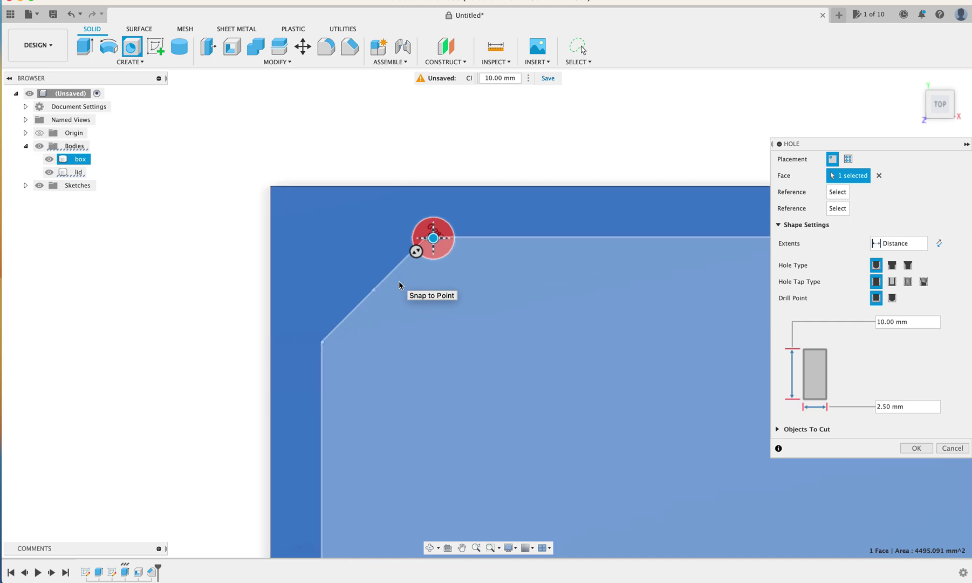
scroll(399, 282, "down", 1)
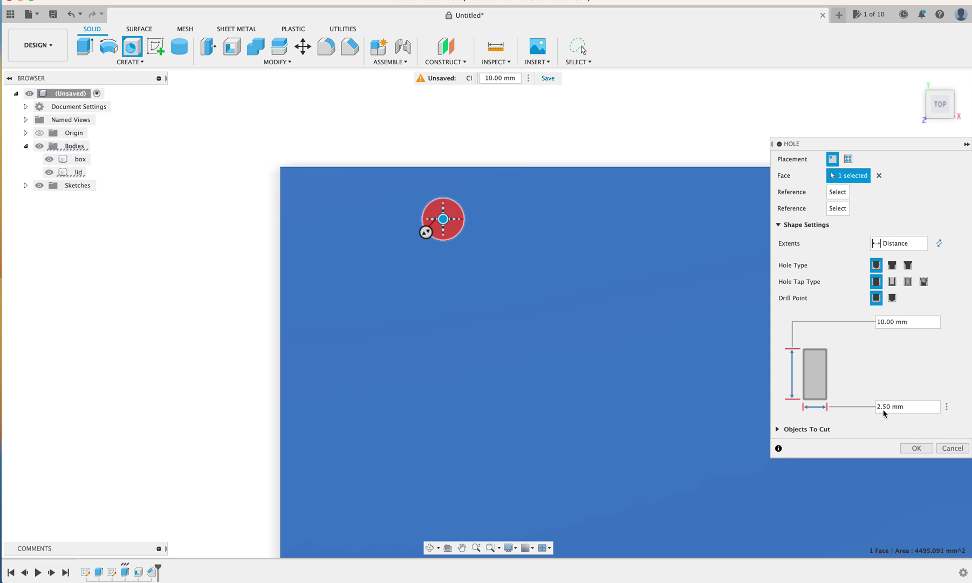
Set the hole's depth to 17 mm and move it over the solid chamfered area at the box's back-left corner
left_click(883, 322)
type("7")
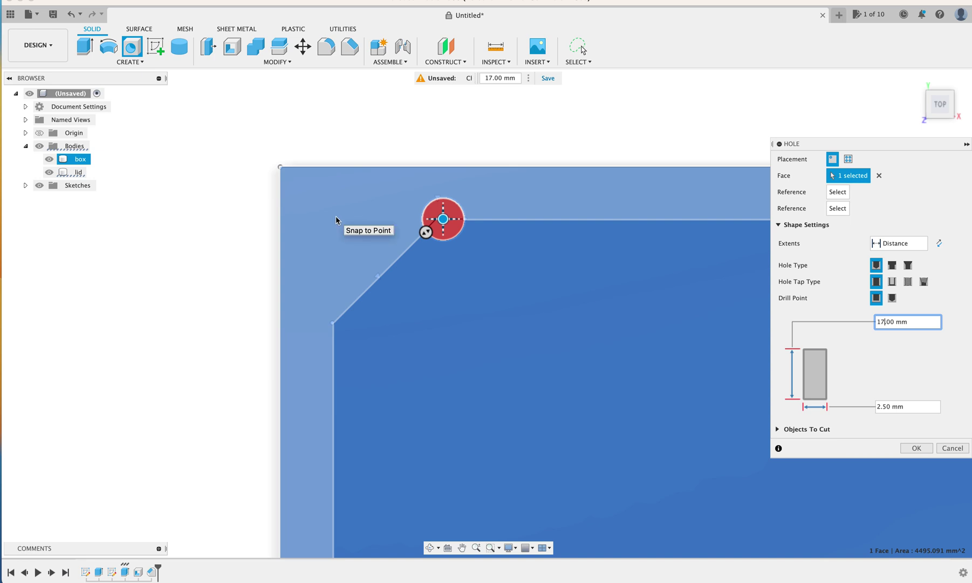
left_click(442, 218)
left_click_drag(444, 221, 355, 229)
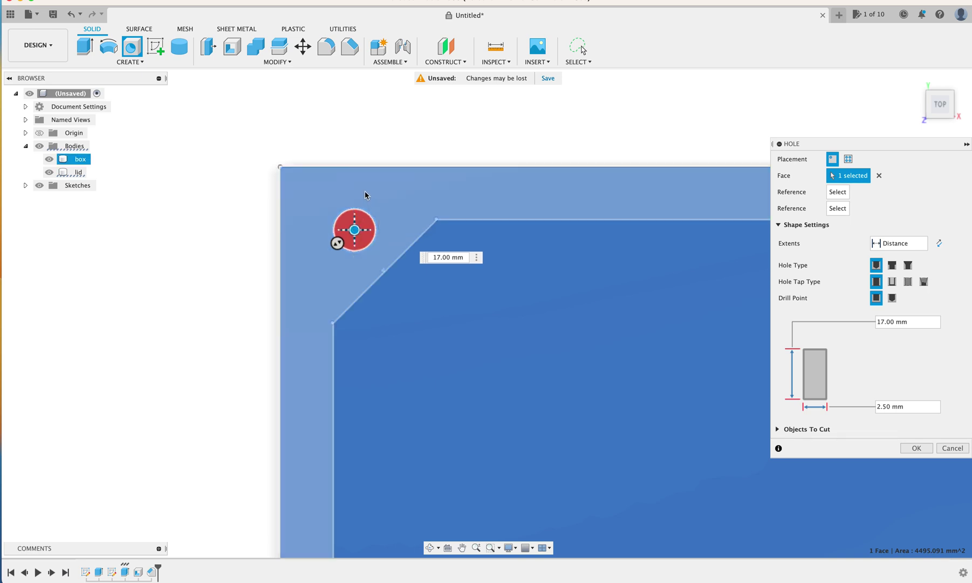
Position the hole 3 mm from the lid's back edge and 3 mm from its left edge, and create it
left_click(364, 171)
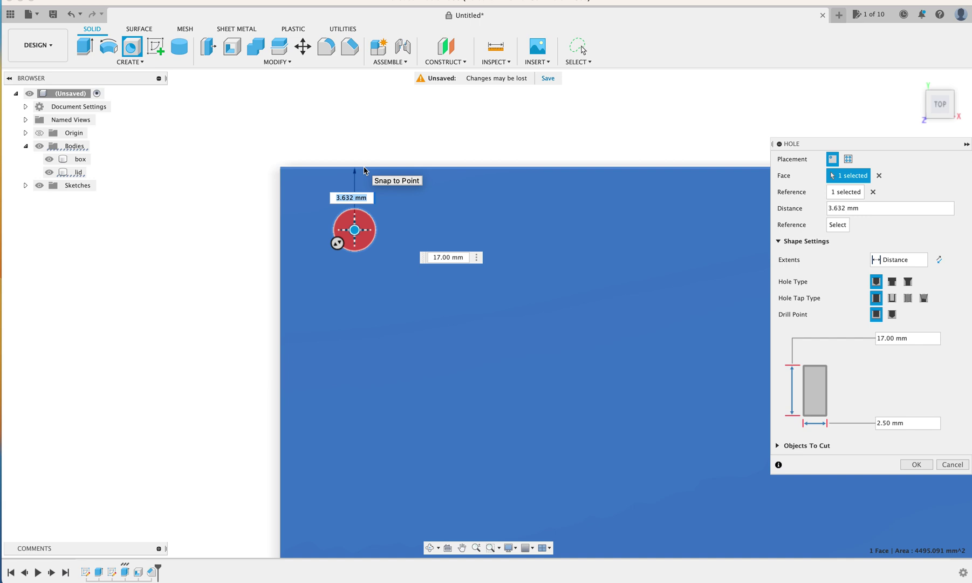
type("3")
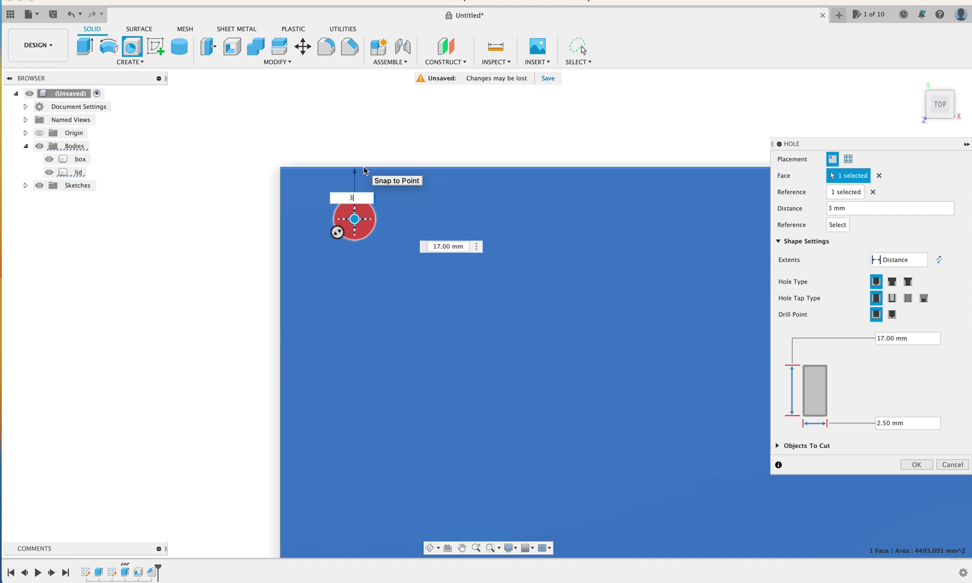
key("Return")
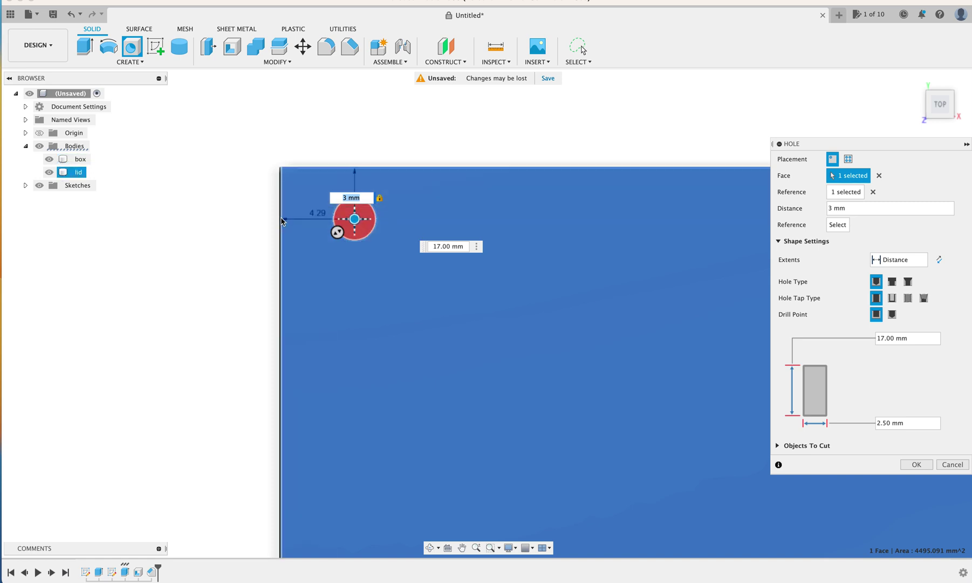
left_click(282, 219)
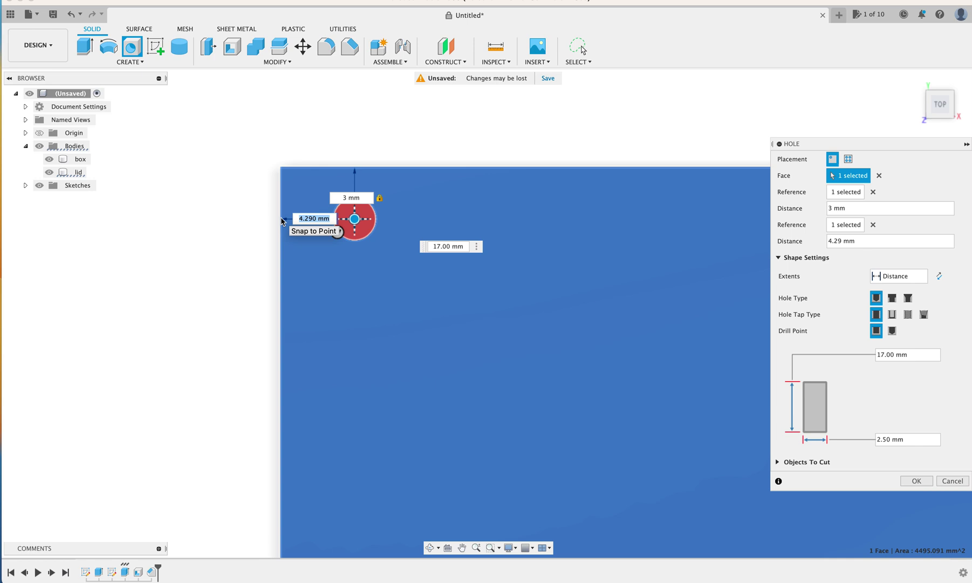
type("3")
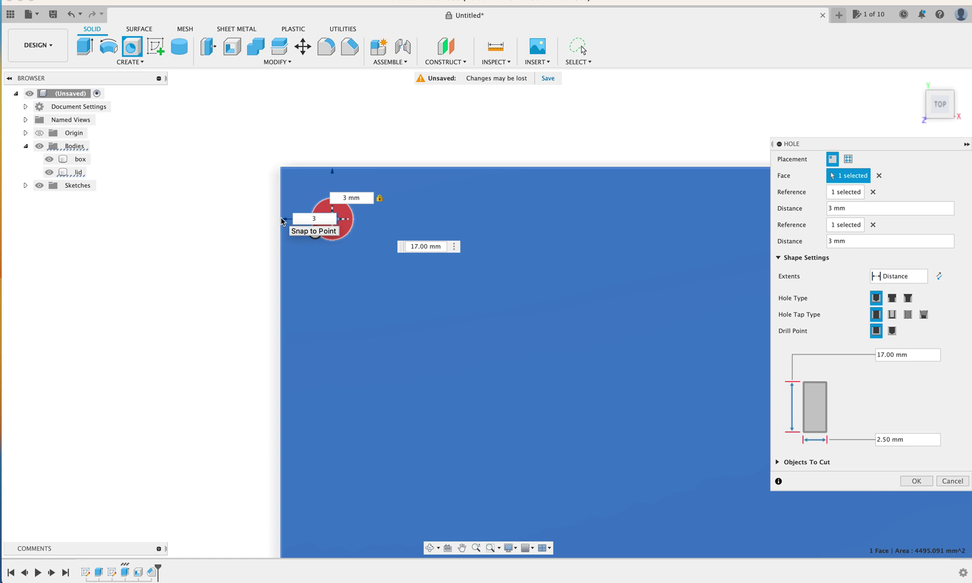
key("Tab")
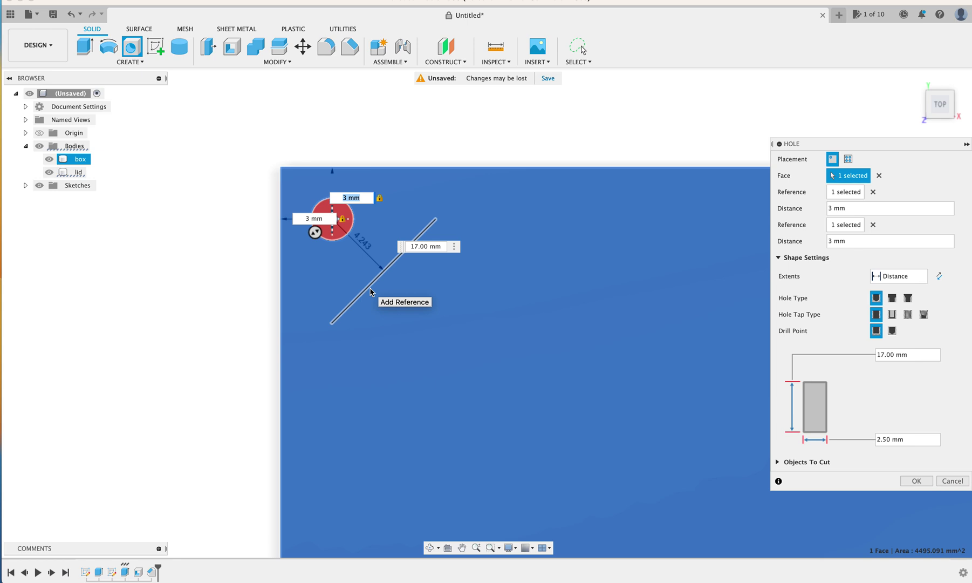
key("Return")
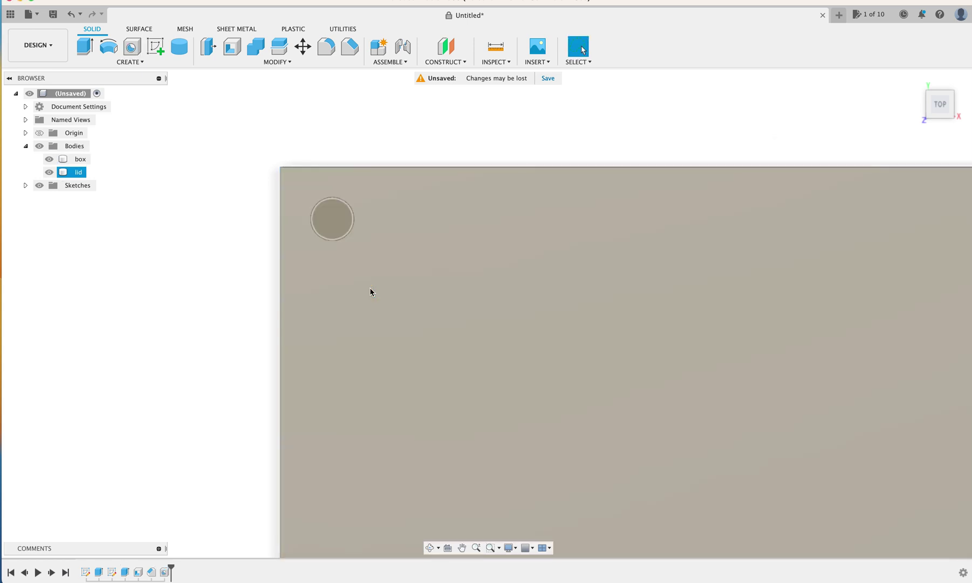
Inspect the back-left hole from an angle and check the lid's whole top face
left_click(252, 276)
scroll(251, 275, "left", 2, "shift")
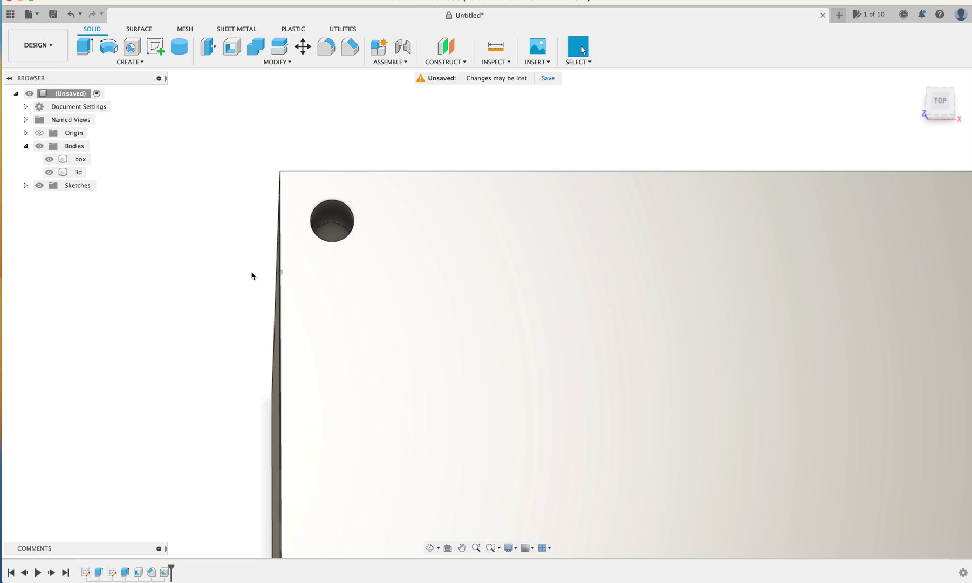
scroll(251, 276, "left", 5, "shift")
scroll(251, 276, "up", 5, "shift")
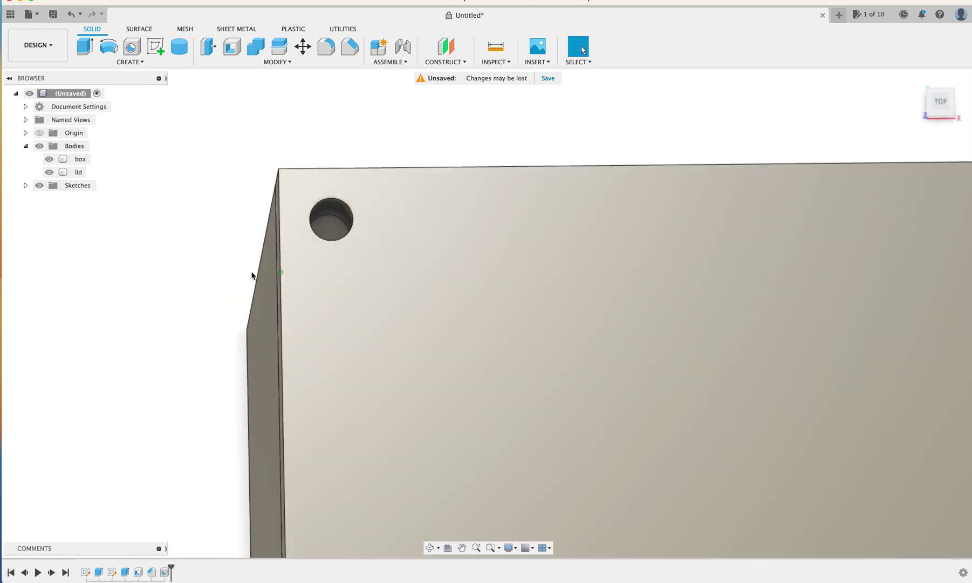
scroll(251, 276, "down", 3)
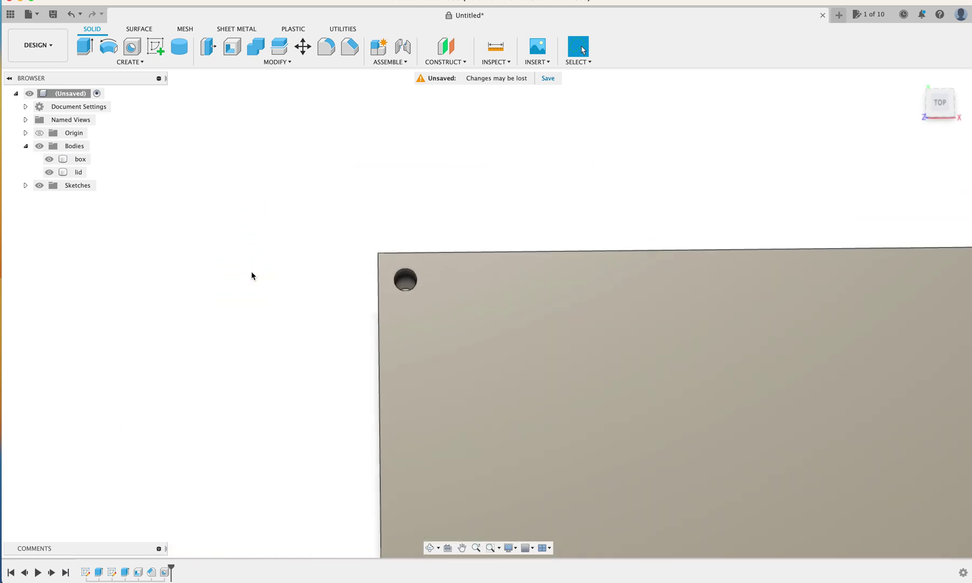
scroll(287, 277, "right", 4)
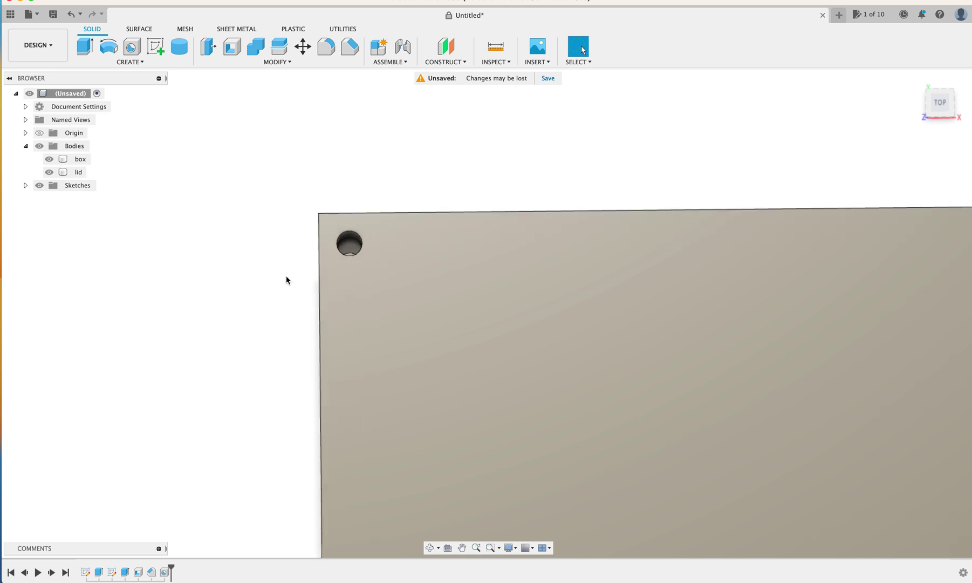
scroll(286, 277, "down", 3)
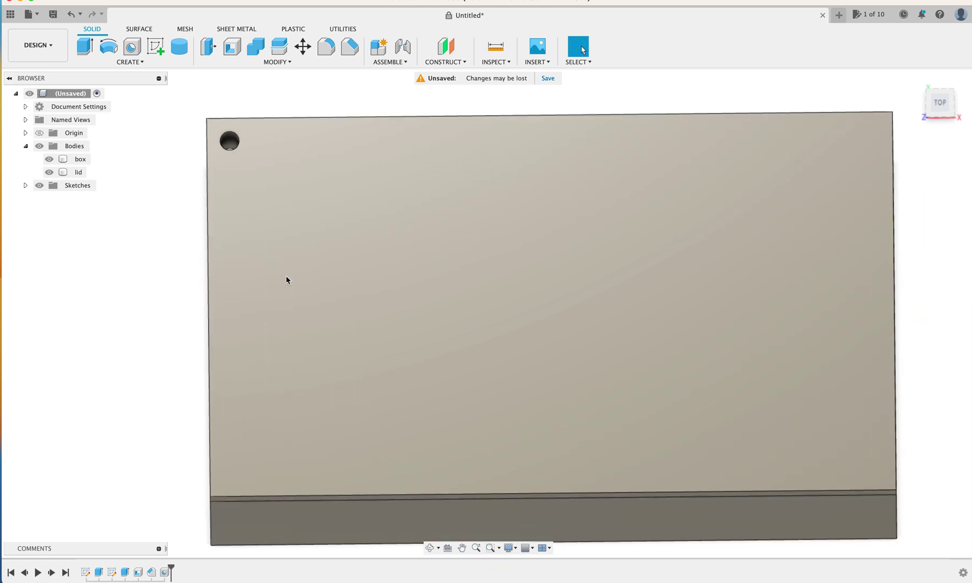
left_click(286, 277)
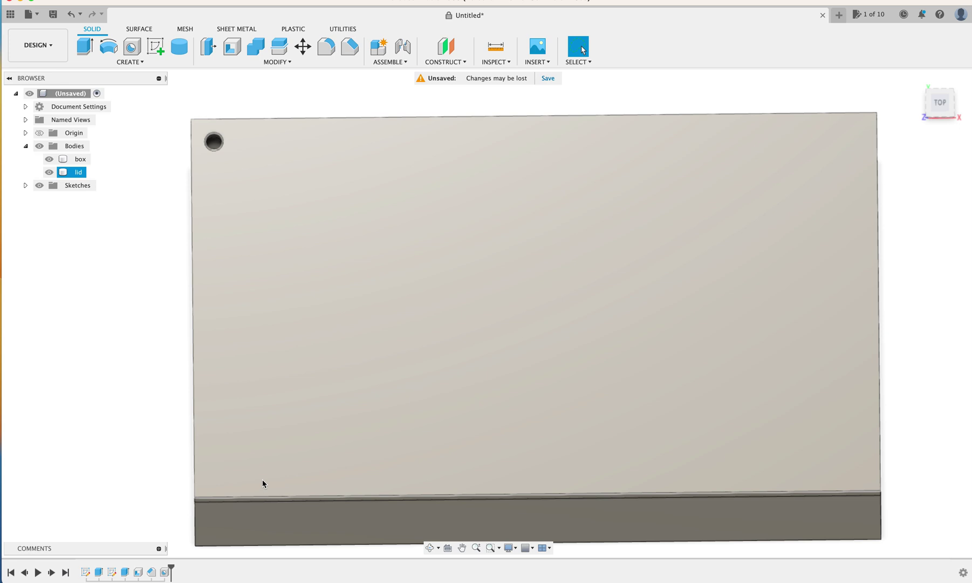
Start a second 2.5 mm diameter, 17 mm deep hole on the lid's top face near the front-left corner
key("h")
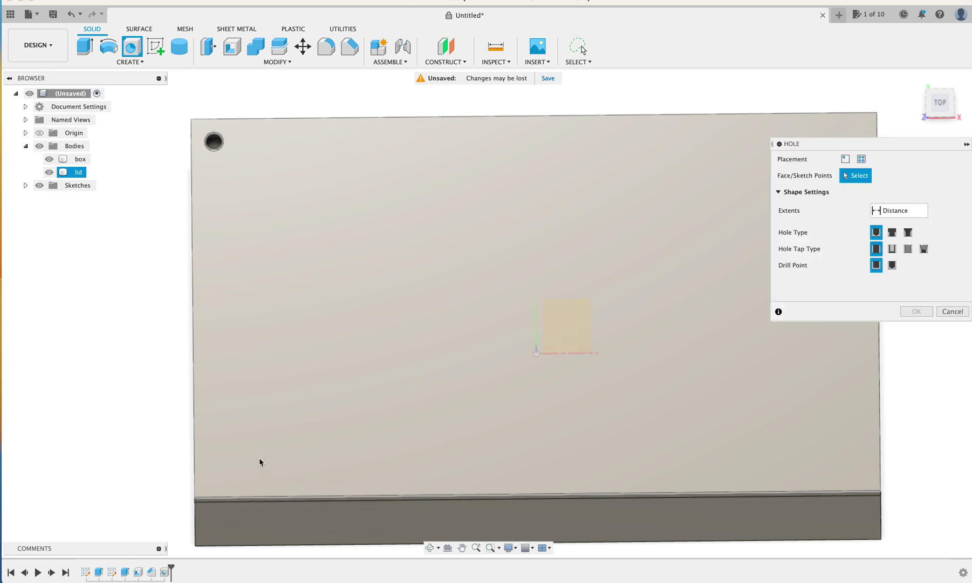
left_click(264, 429)
scroll(344, 360, "down", 4)
scroll(344, 360, "left", 3)
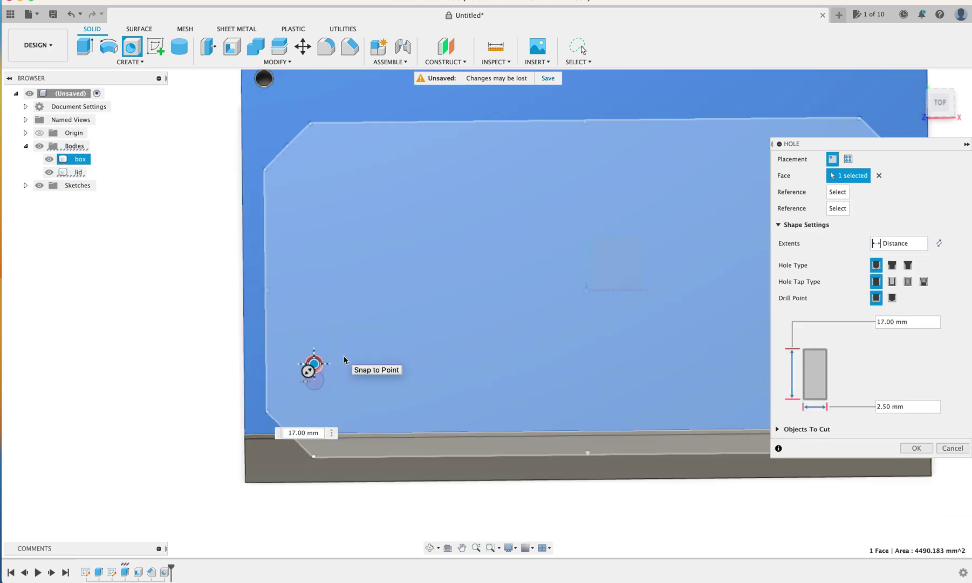
left_click(343, 360)
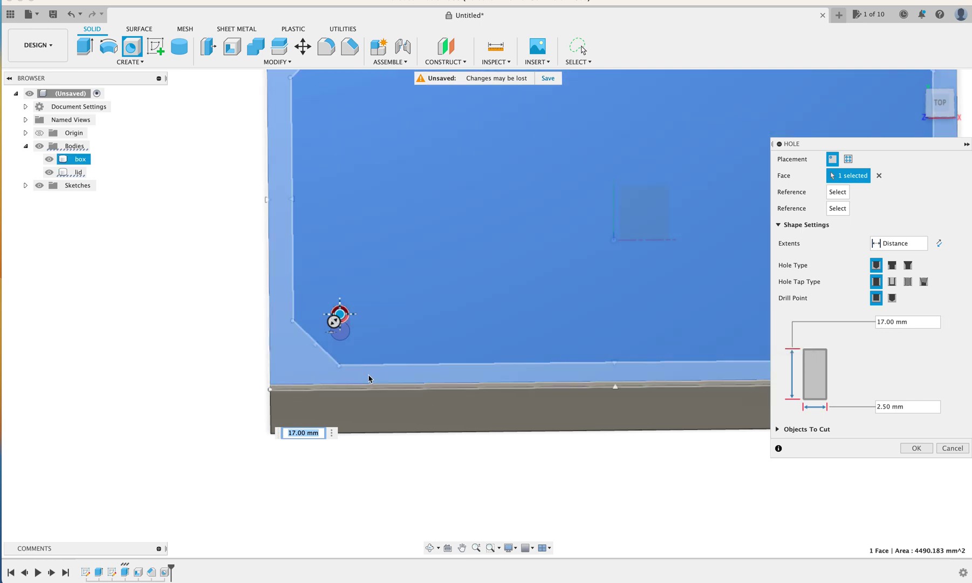
Position the second hole 3 mm from the lid's left edge and 3 mm from its front edge, and create it
left_click(272, 362)
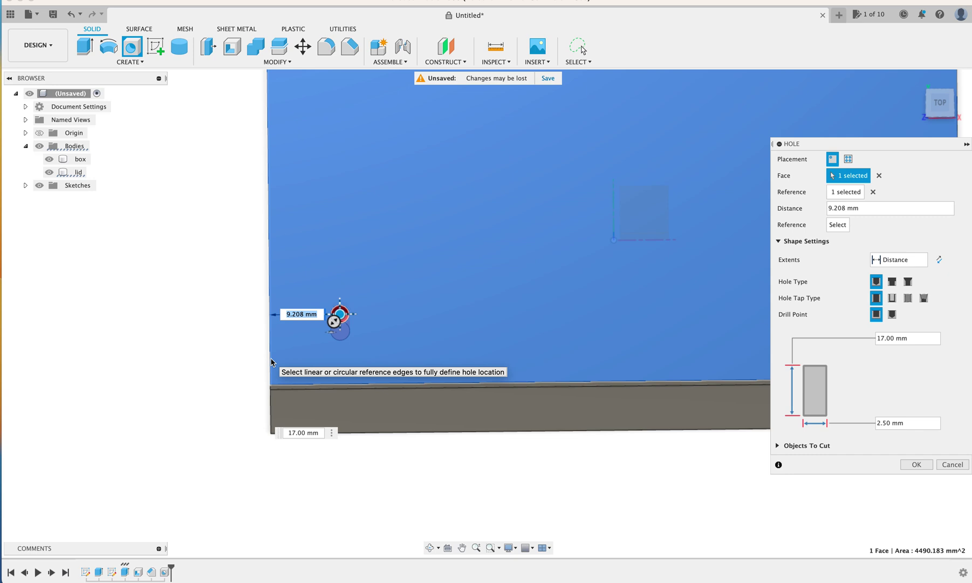
type("3")
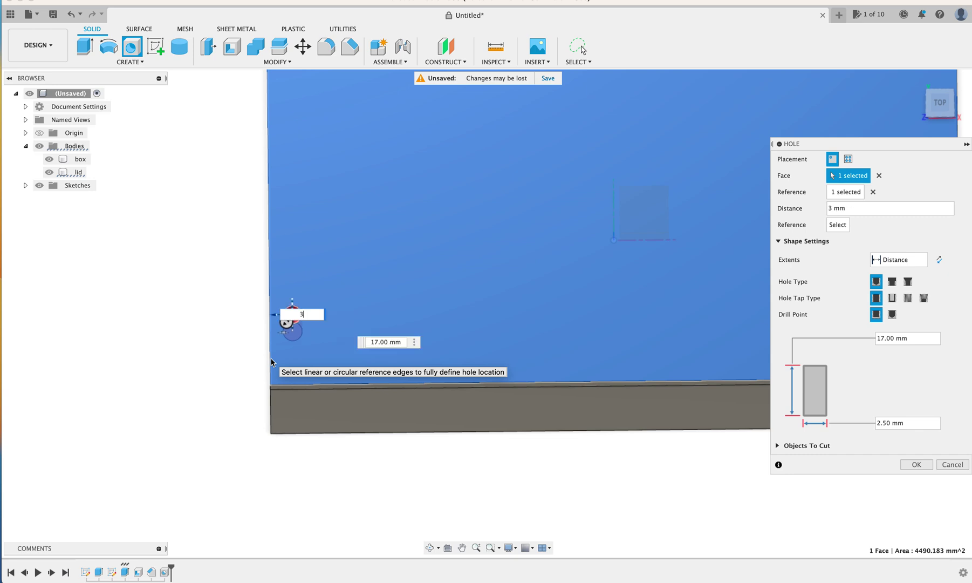
key("Tab")
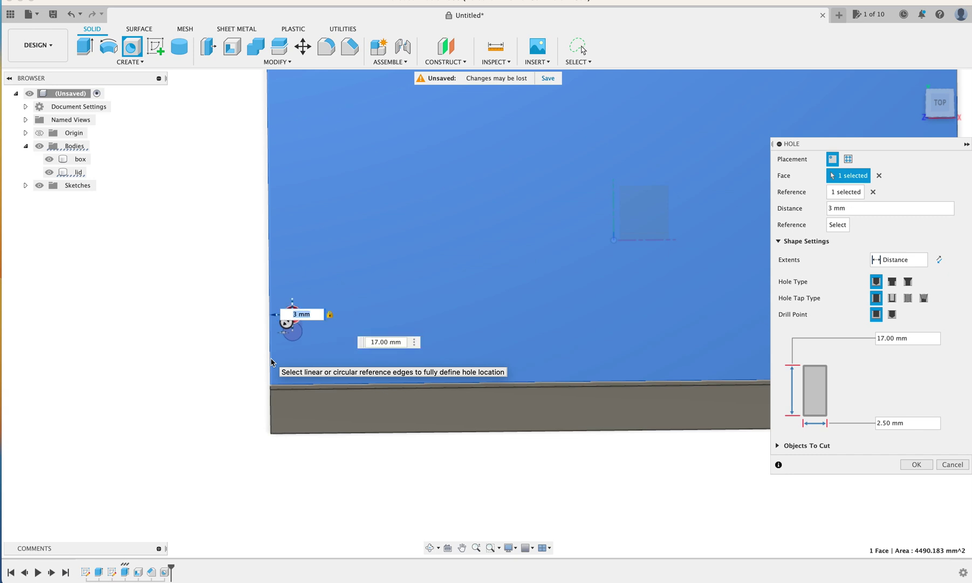
left_click(295, 387)
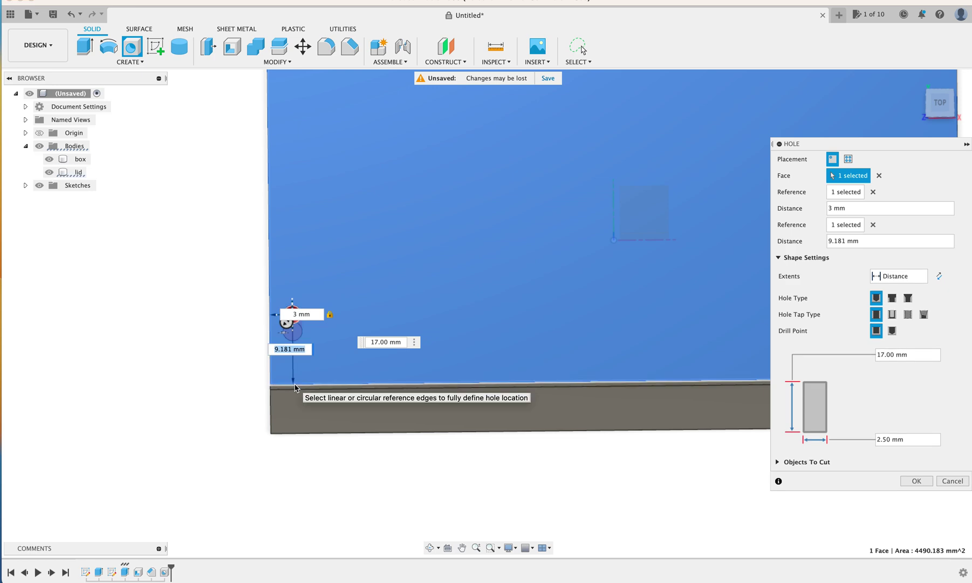
type("3")
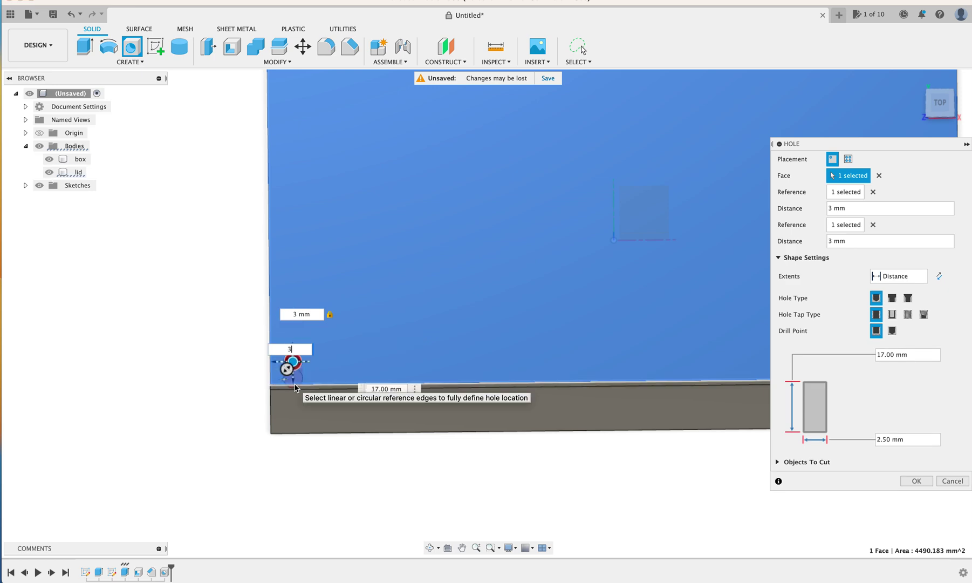
key("Tab")
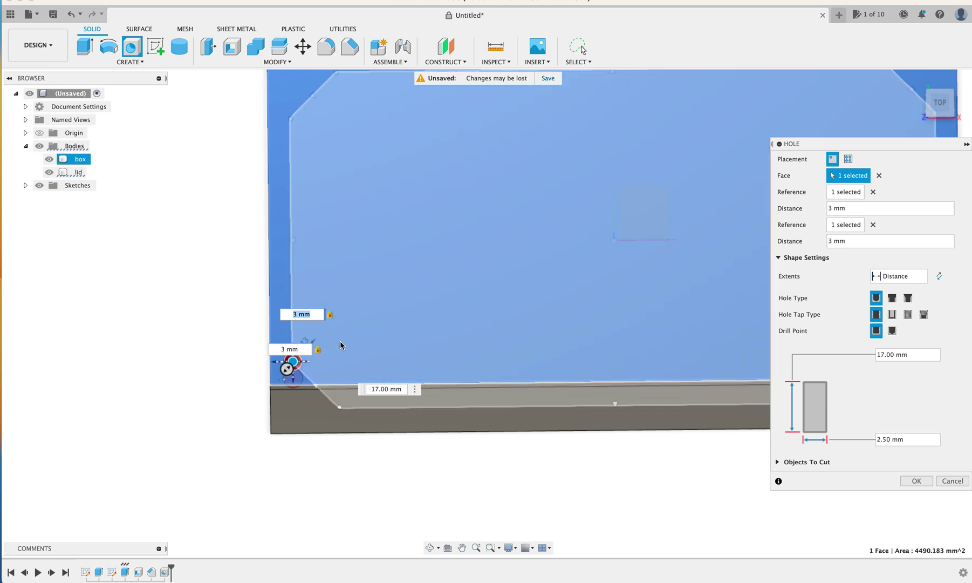
key("Return")
key("Return")
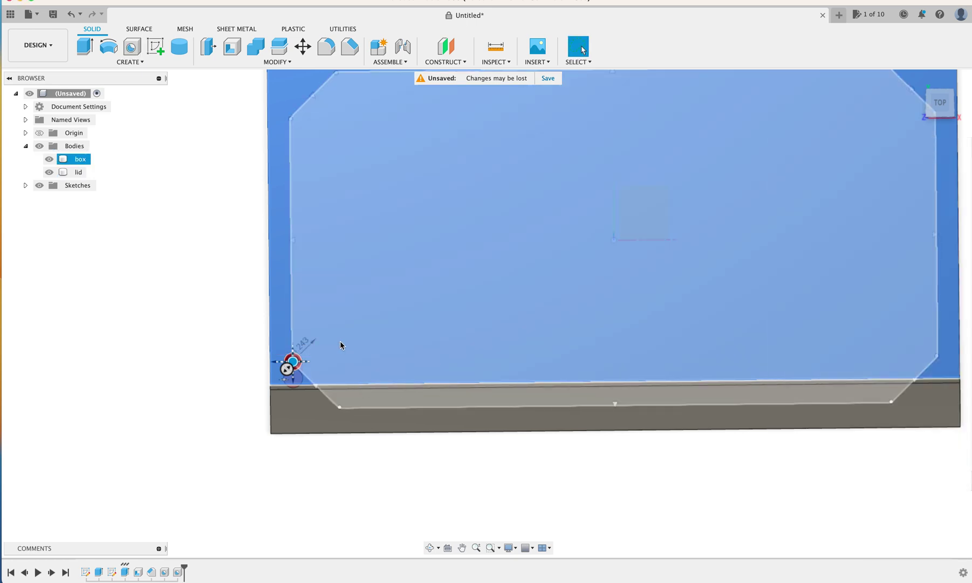
scroll(333, 328, "down", 5, "shift")
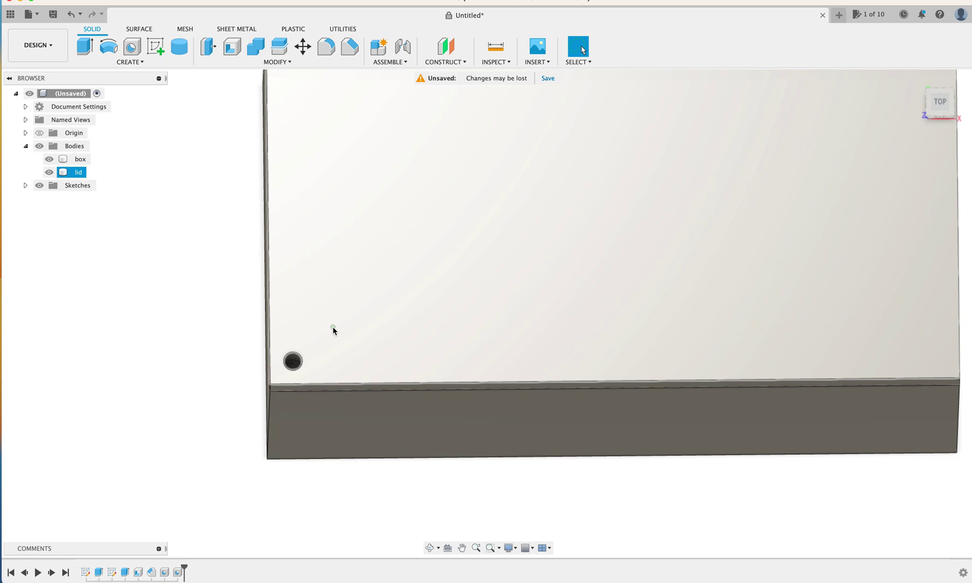
scroll(333, 328, "down", 5)
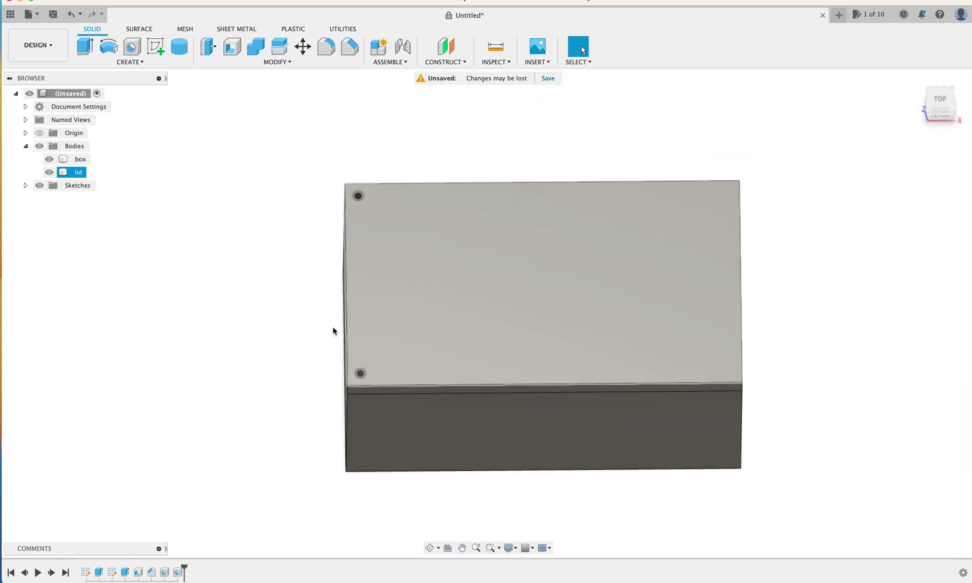
Start a Mirror operation and show the origin planes so the one through the box's middle can be selected
scroll(333, 328, "up", 1)
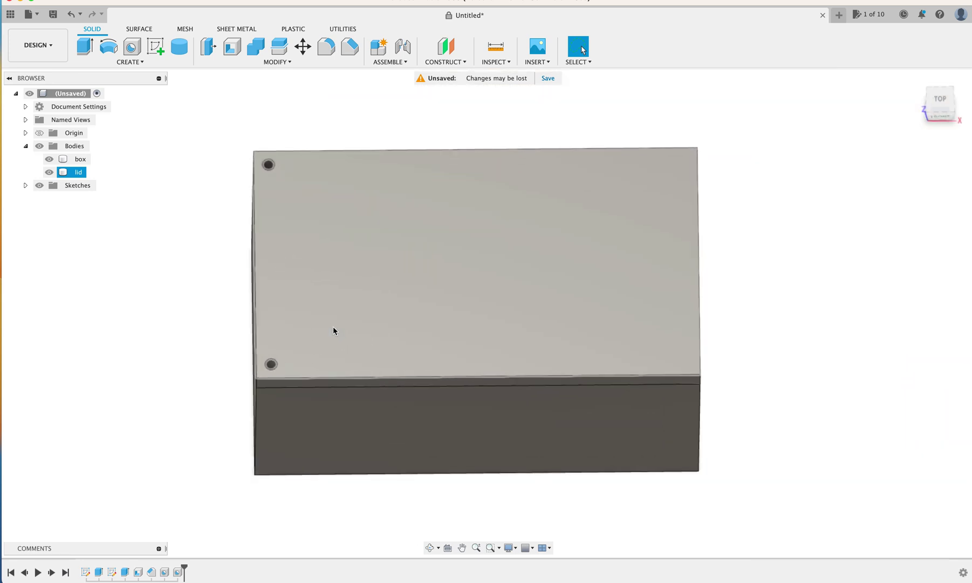
scroll(333, 328, "up", 1)
left_click(168, 319)
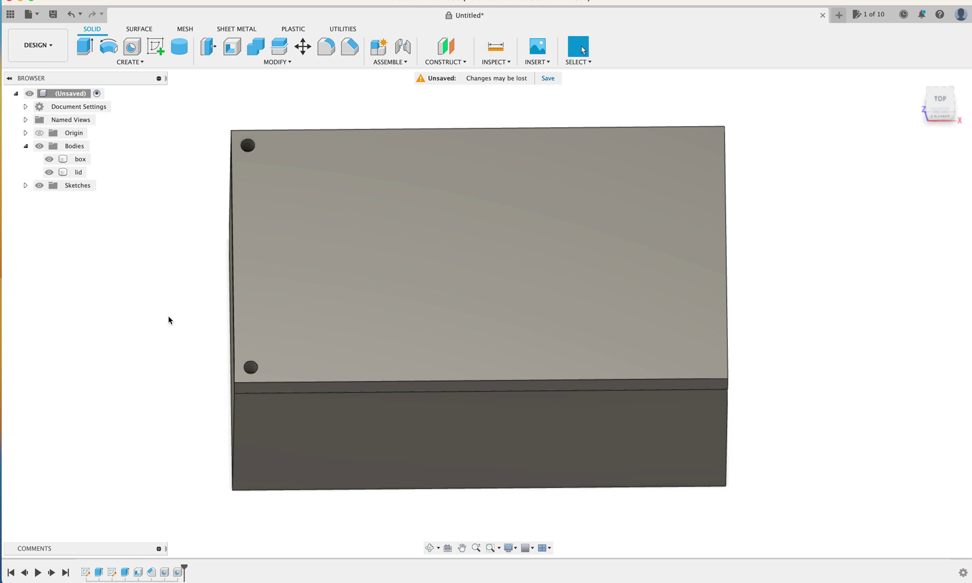
left_click(139, 63)
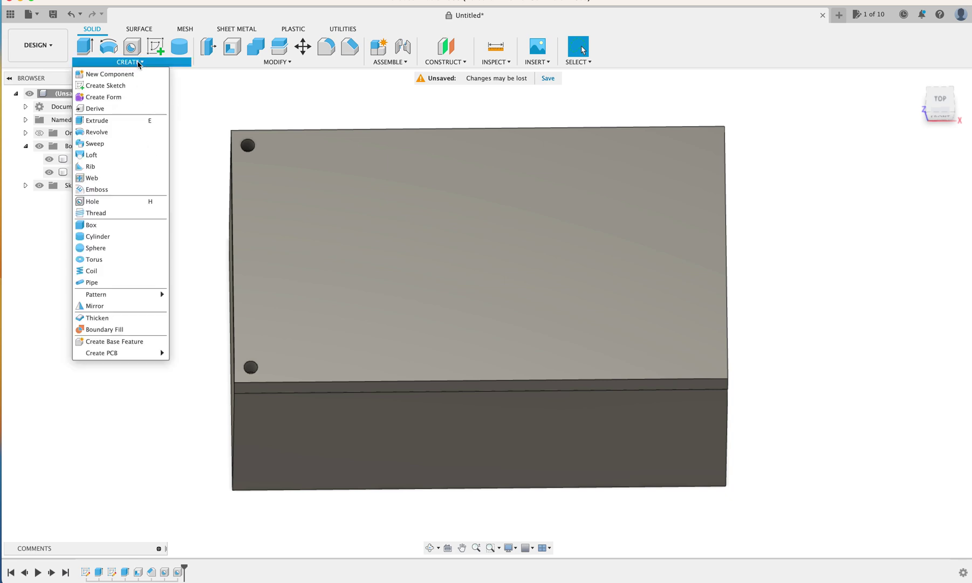
left_click(101, 308)
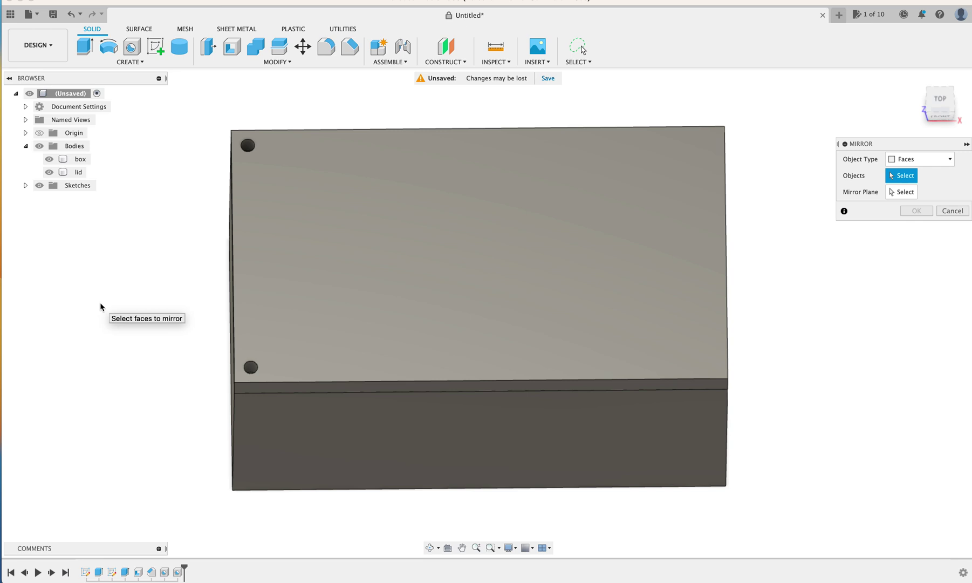
left_click(40, 132)
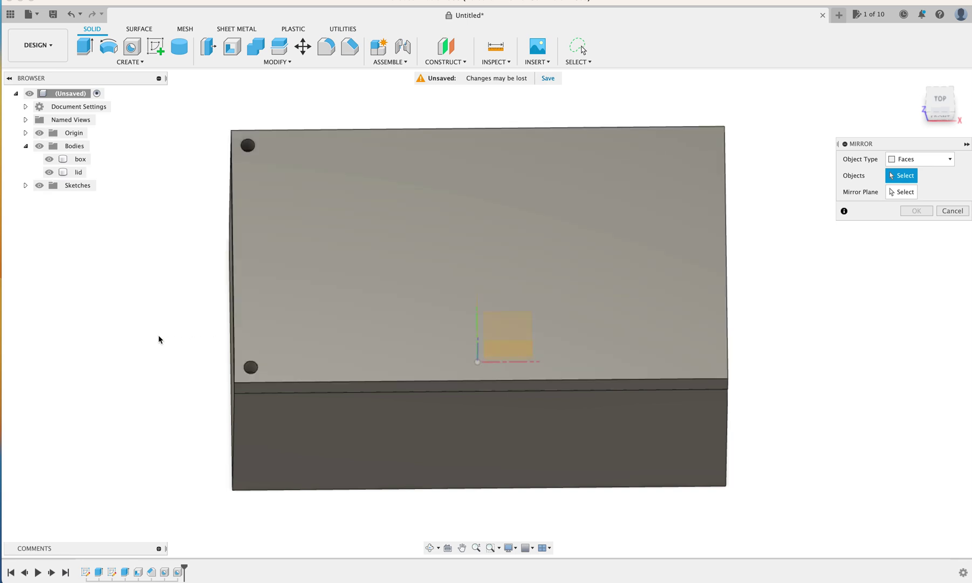
scroll(492, 339, "down", 10)
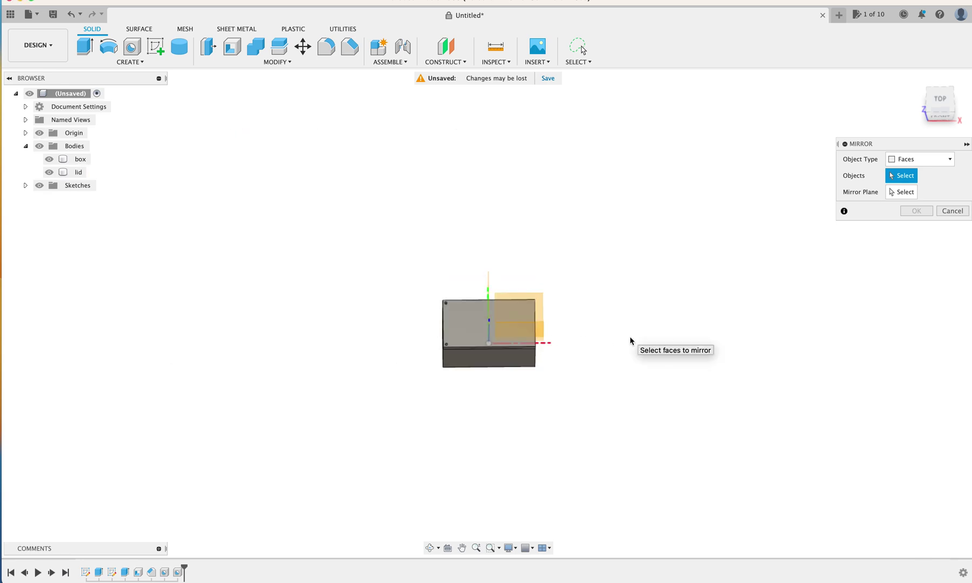
scroll(630, 341, "right", 5, "shift")
scroll(630, 341, "left", 3, "shift")
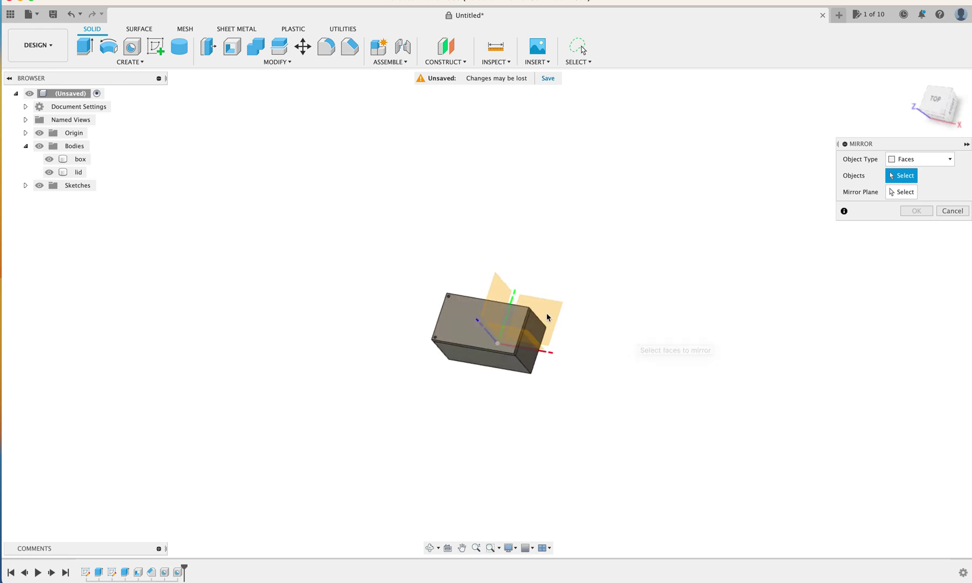
scroll(527, 264, "down", 1, "shift")
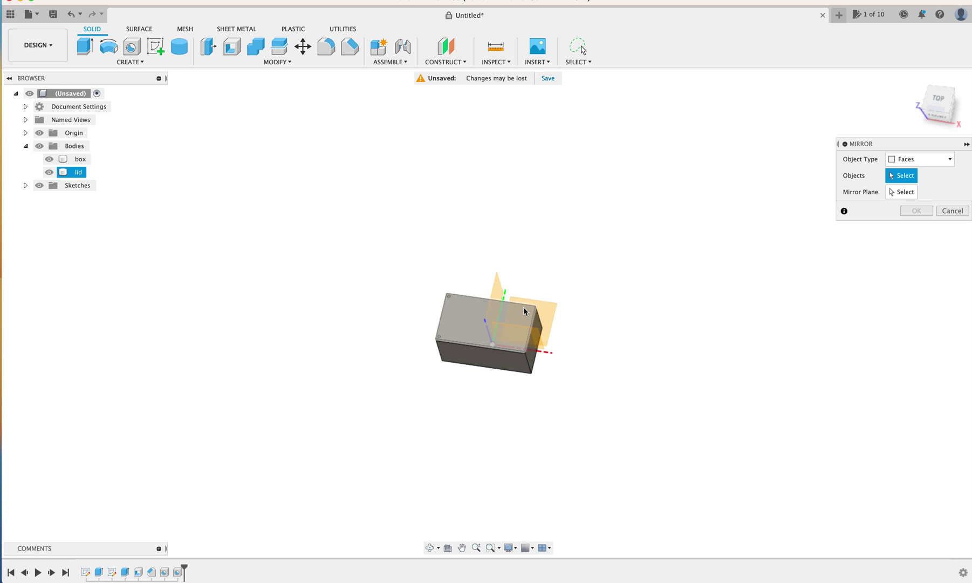
Keep Faces as the object type and choose both hole features near the lid's left corners as the objects to mirror
left_click(950, 160)
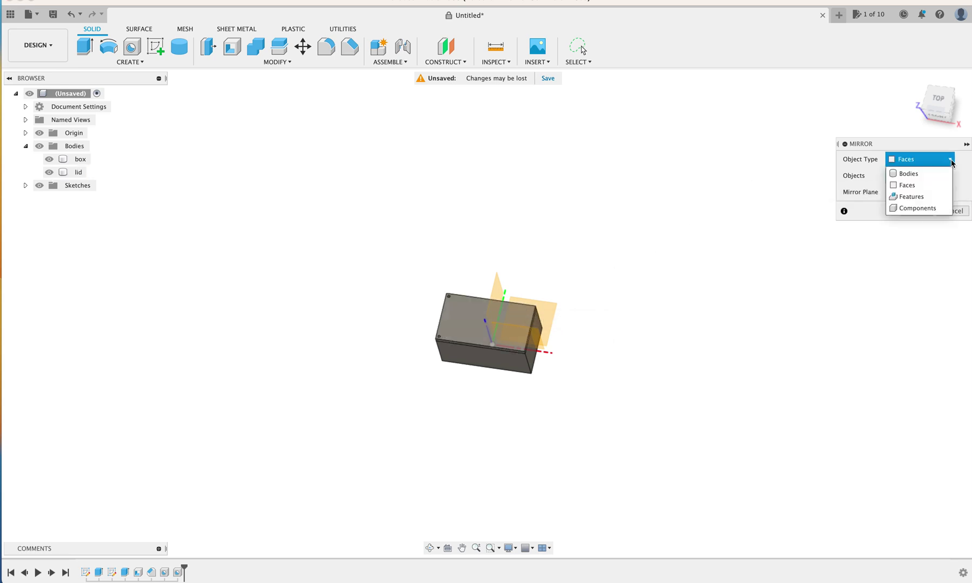
left_click(905, 186)
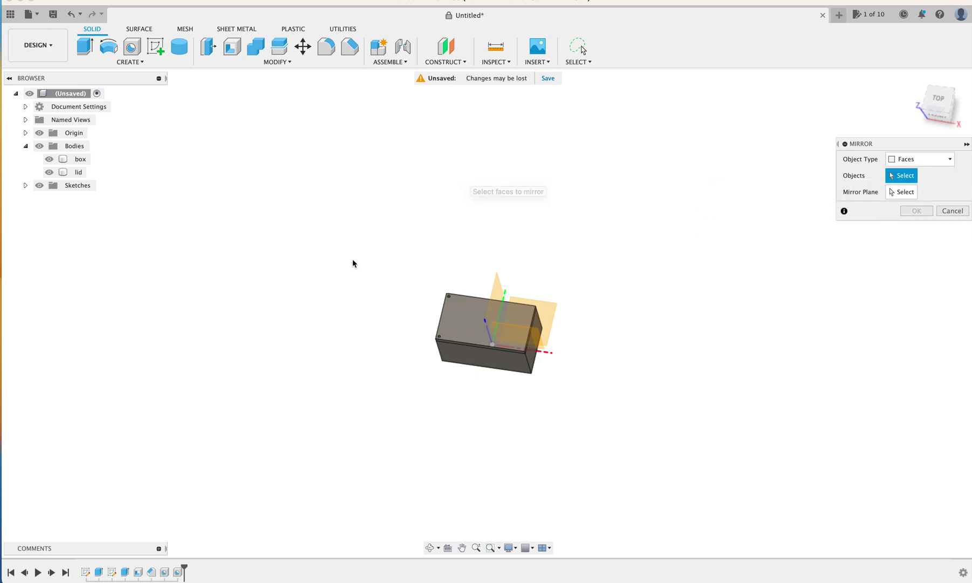
scroll(354, 261, "up", 3)
scroll(354, 263, "up", 3)
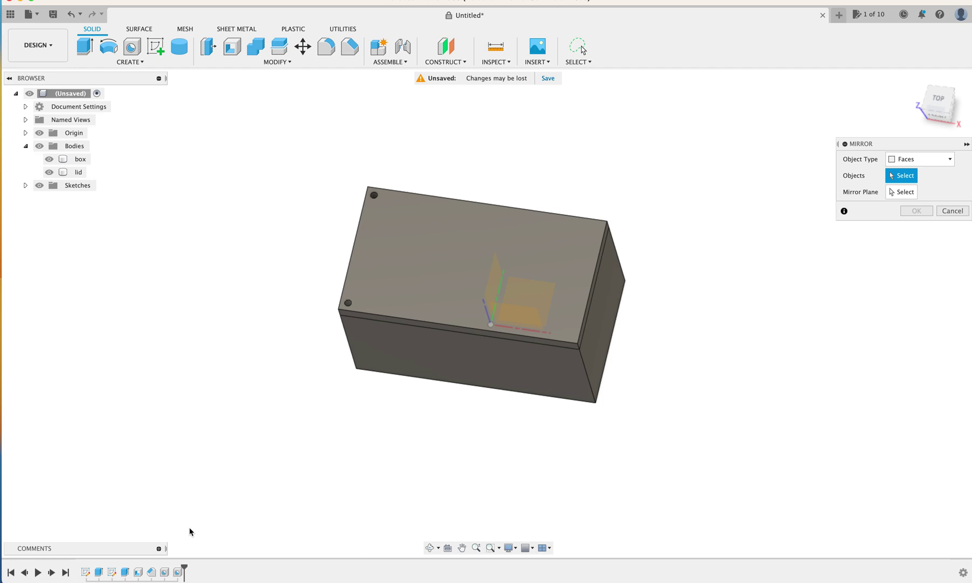
left_click(177, 572)
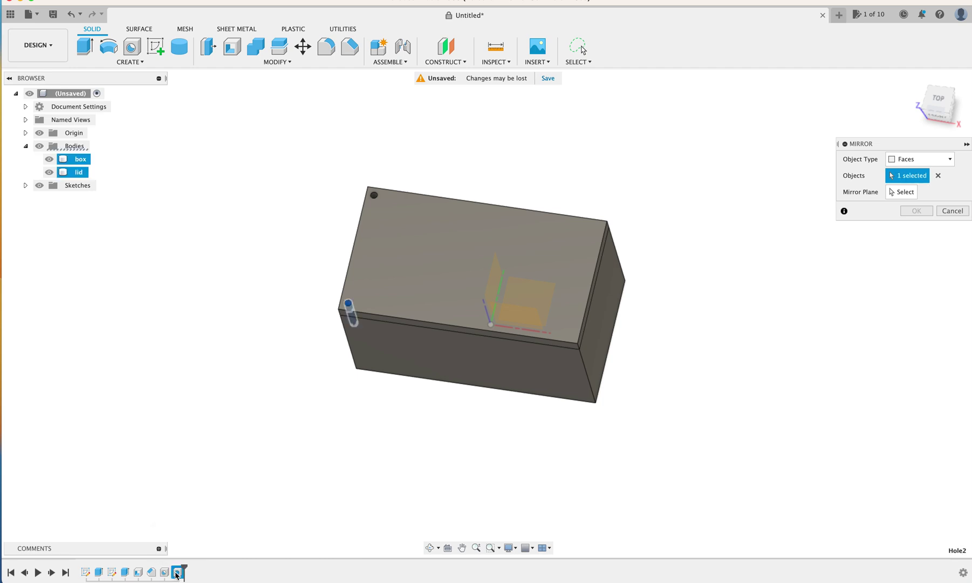
left_click(165, 572)
Mirror the two holes to the lid's right corners across the vertical origin plane midway between the box's left and right sides
left_click(906, 193)
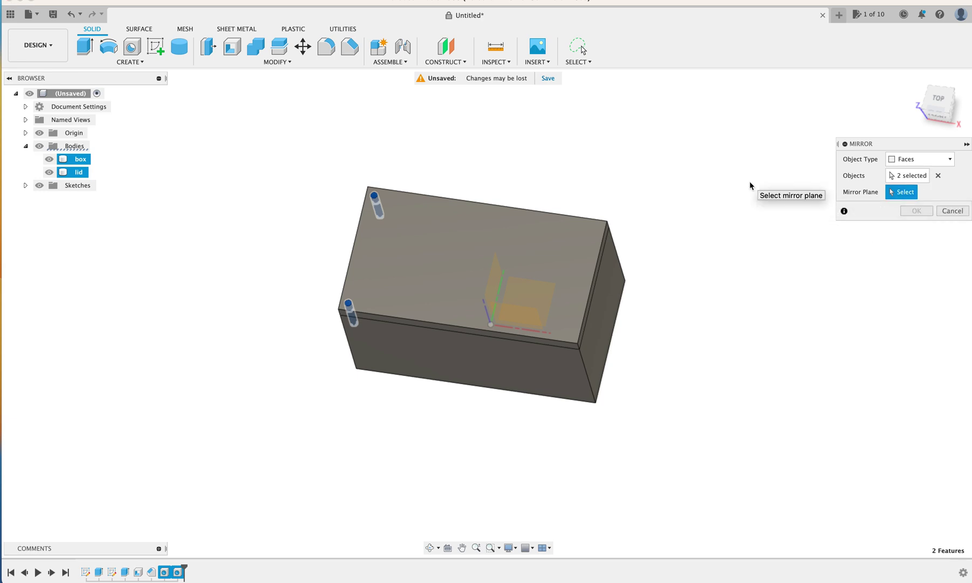
scroll(750, 183, "down", 3)
scroll(750, 182, "down", 2)
scroll(750, 183, "right", 5, "shift")
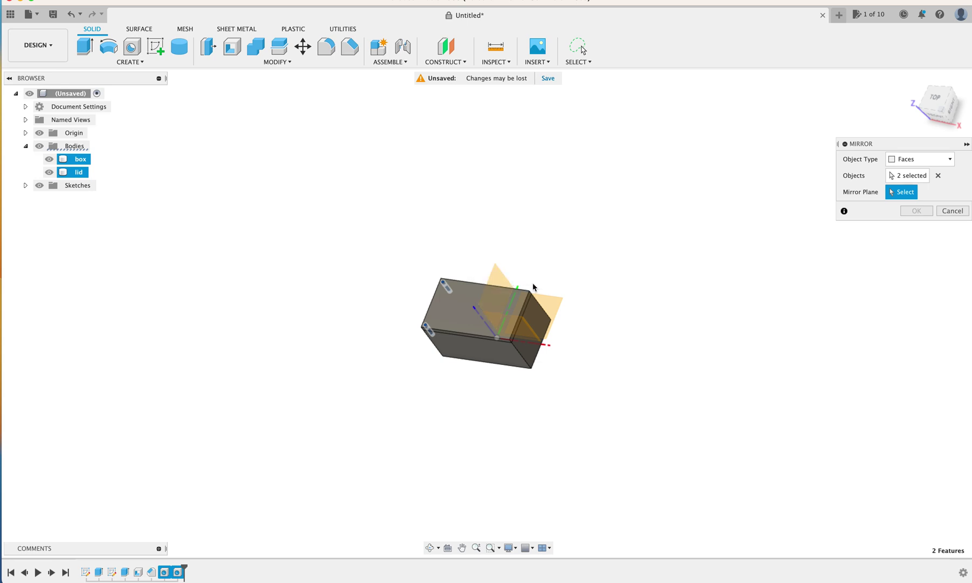
left_click(499, 281)
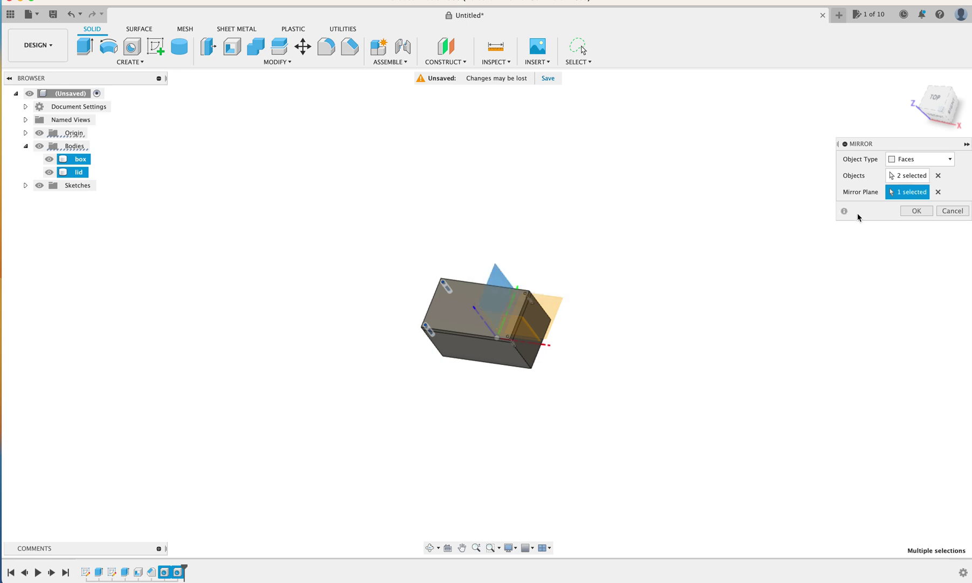
left_click(914, 212)
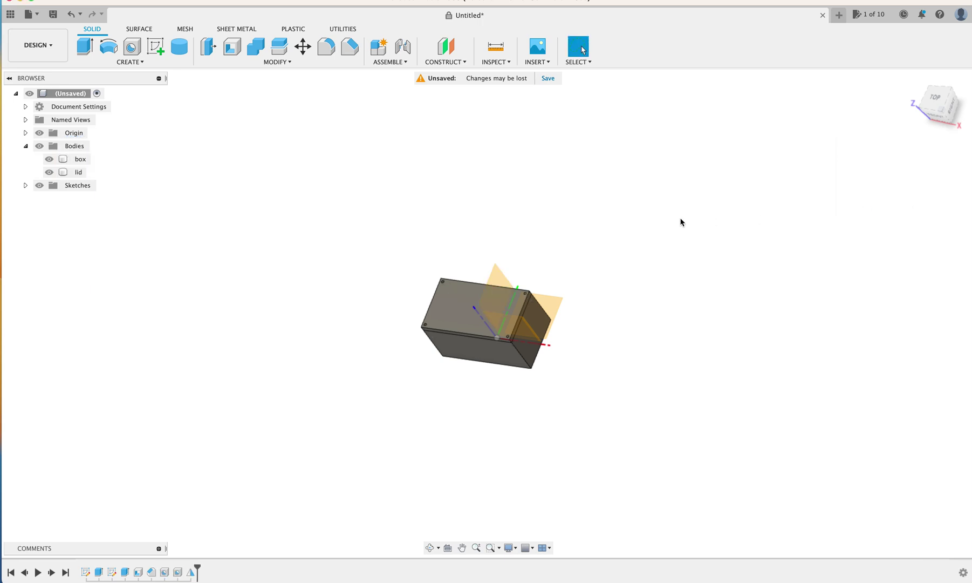
Examine the holes in all four lid corners from above and from the front
key("F6")
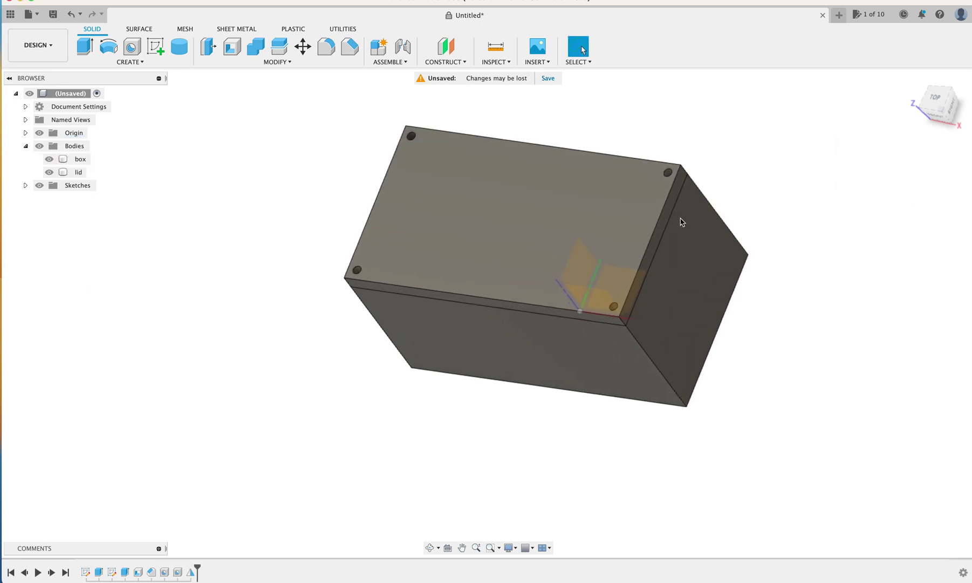
scroll(681, 222, "left", 5, "shift")
scroll(681, 223, "right", 3)
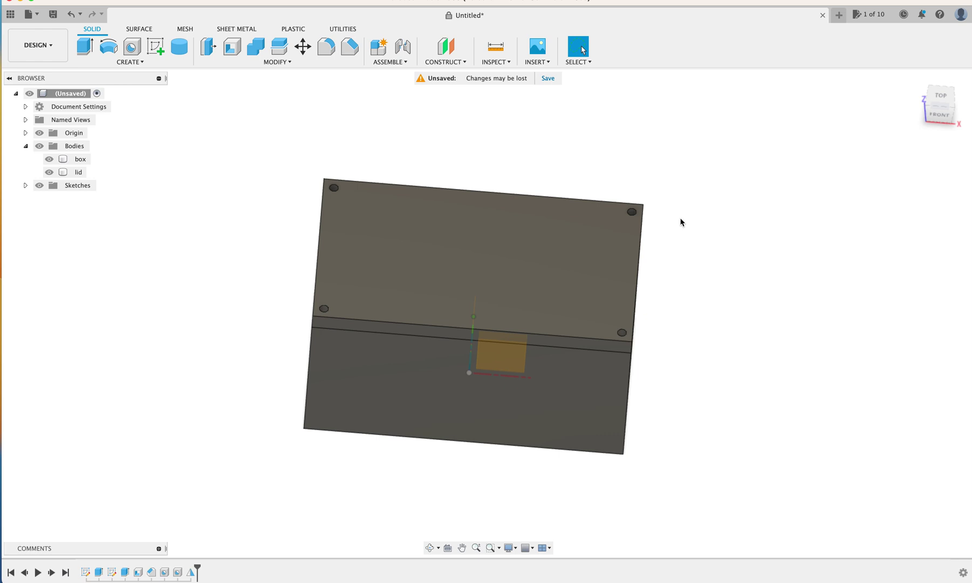
scroll(681, 223, "up", 3, "shift")
scroll(681, 222, "right", 3, "shift")
scroll(681, 222, "down", 2, "shift")
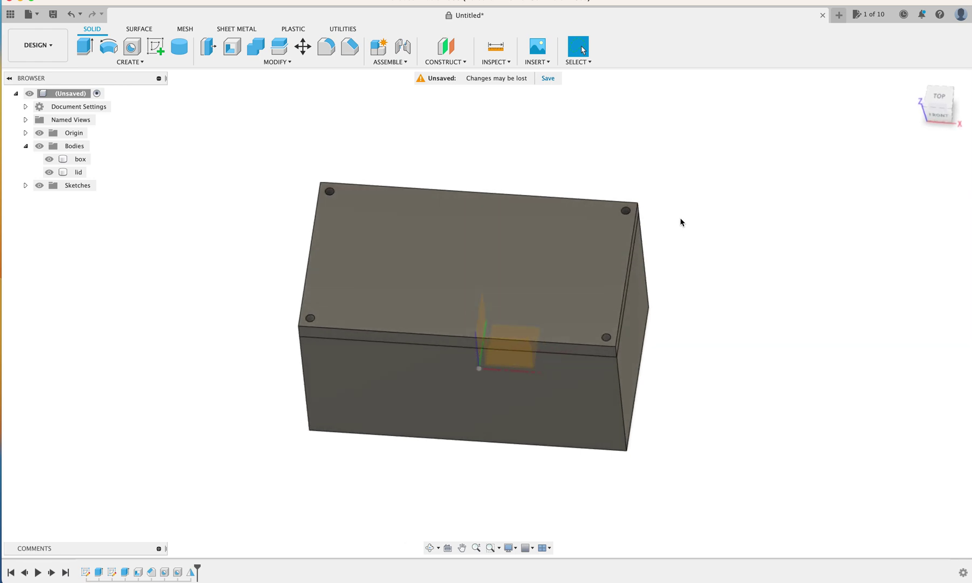
scroll(681, 222, "up", 3)
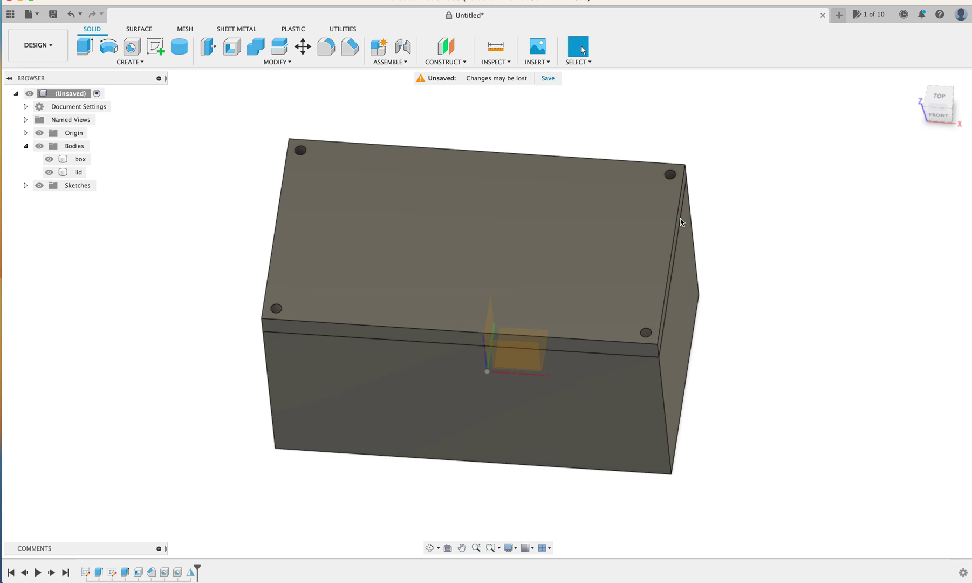
scroll(682, 222, "down", 5, "shift")
scroll(681, 222, "up", 3)
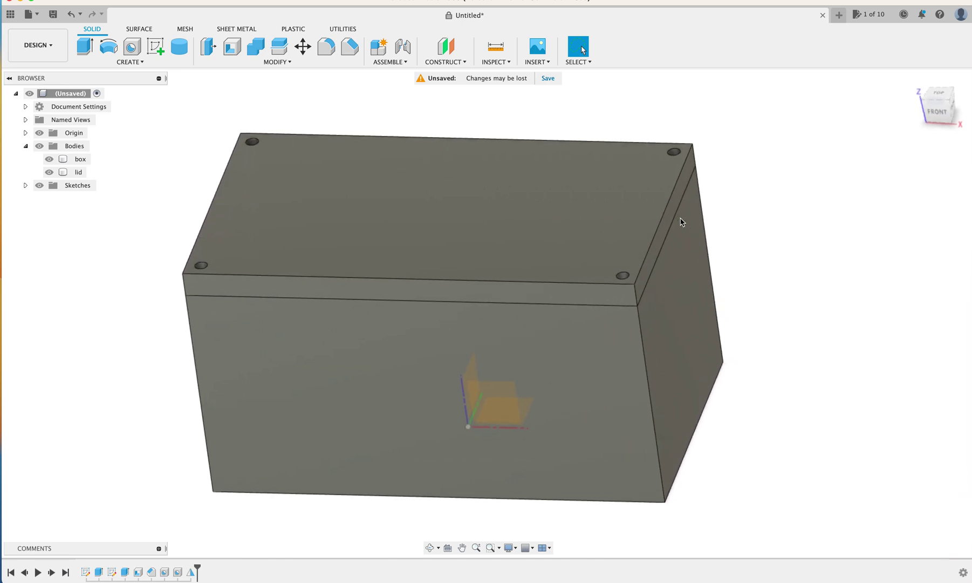
key("super+a")
left_click(418, 98)
Fillet the vertical edges of the box and lid at both right-side corners with a 3 mm radius
left_click(326, 49)
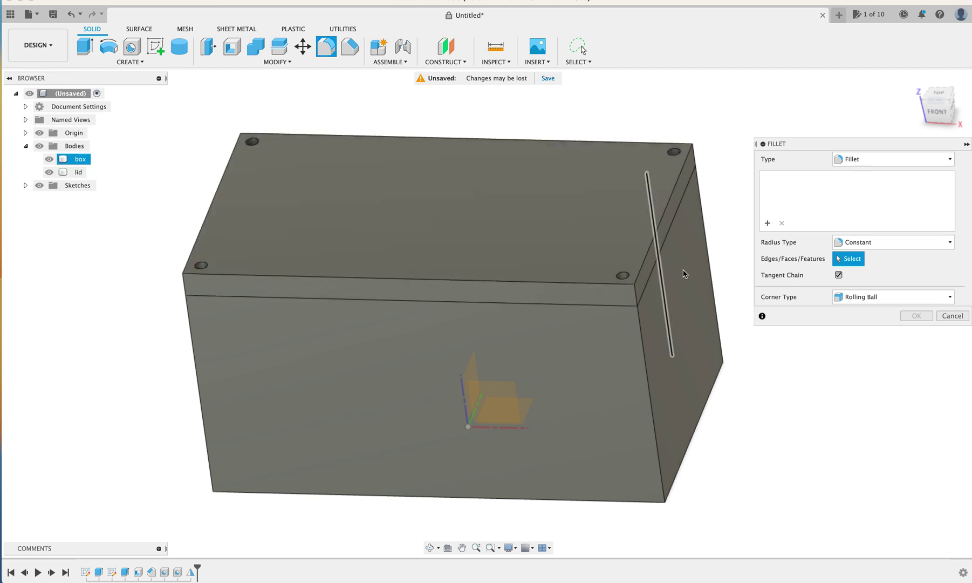
left_click(711, 264)
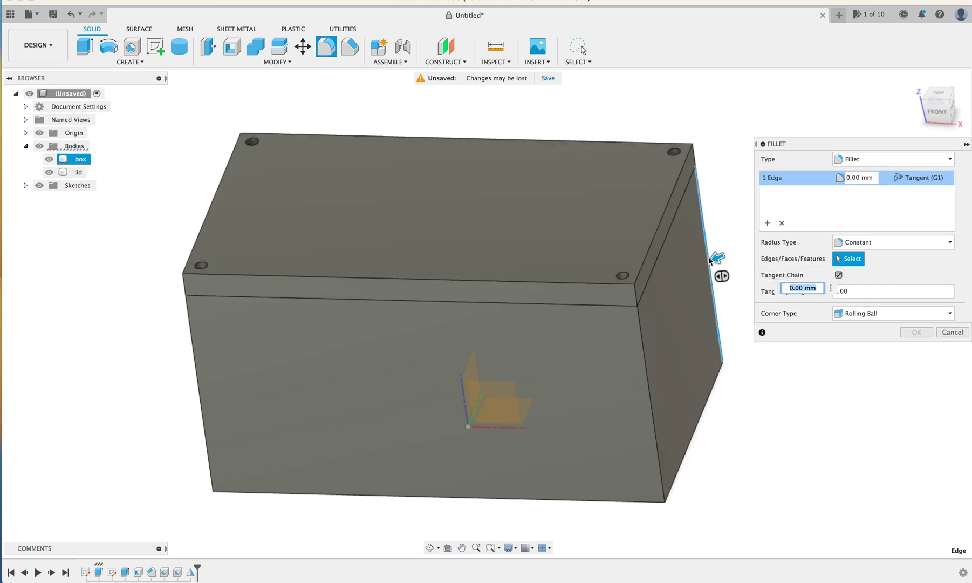
left_click(695, 158)
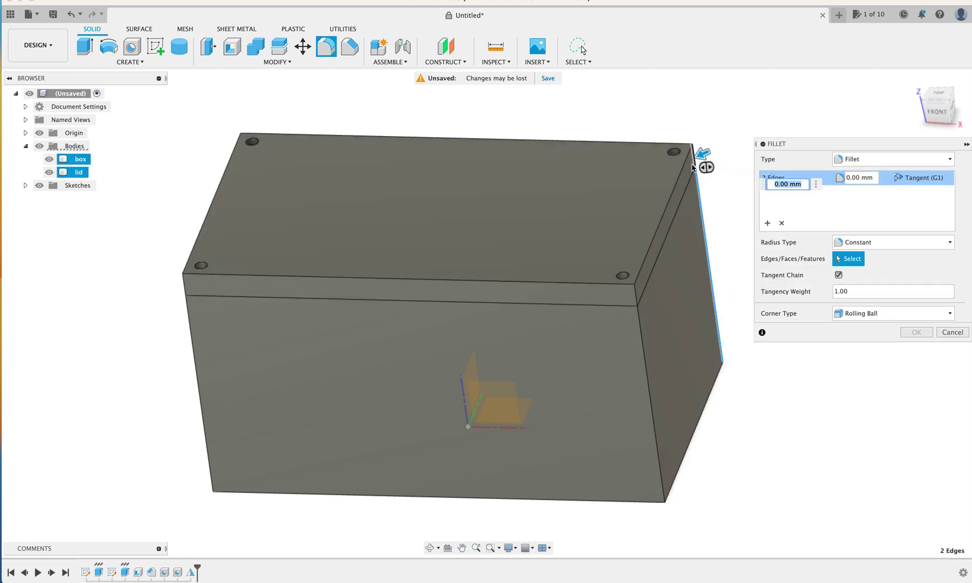
left_click(646, 346)
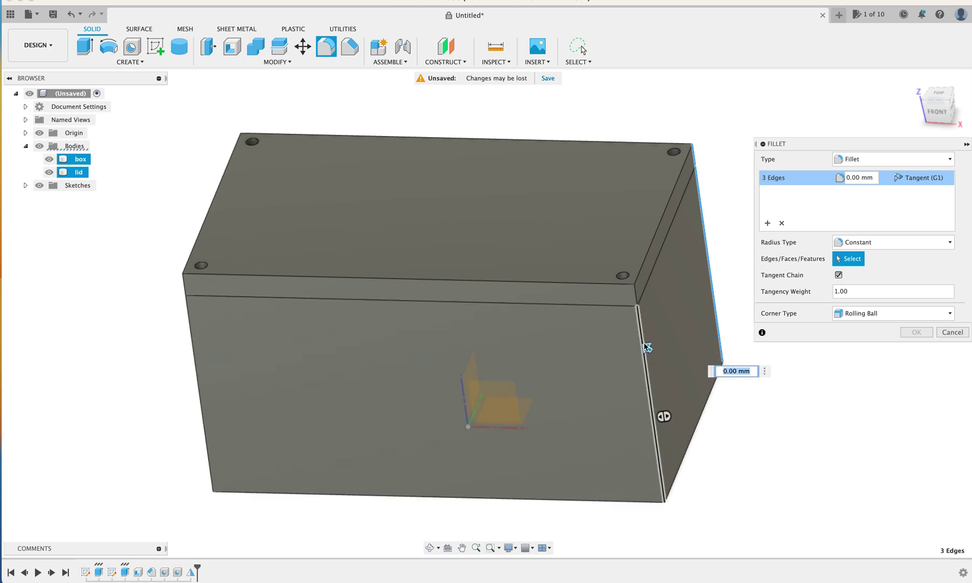
left_click(637, 292)
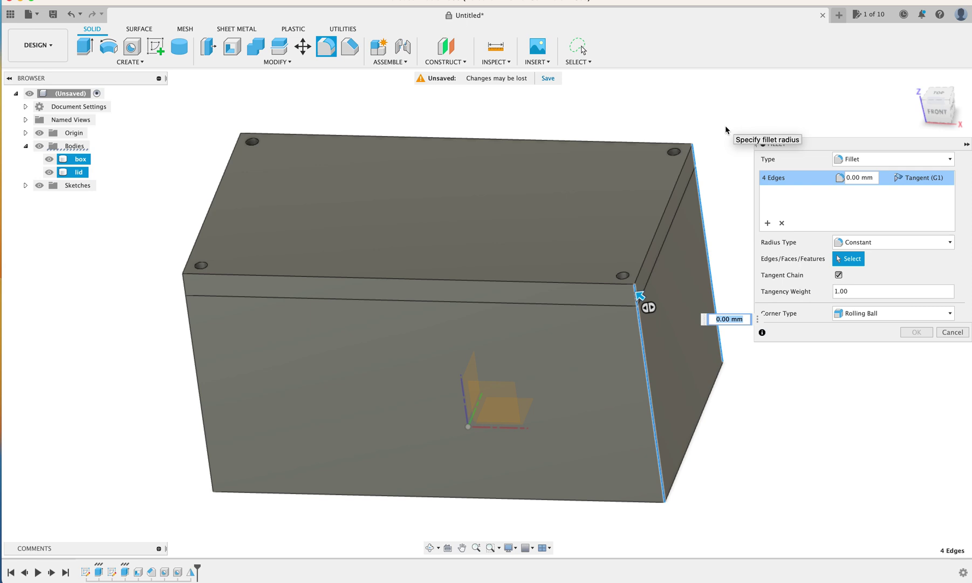
scroll(725, 127, "up", 3, "shift")
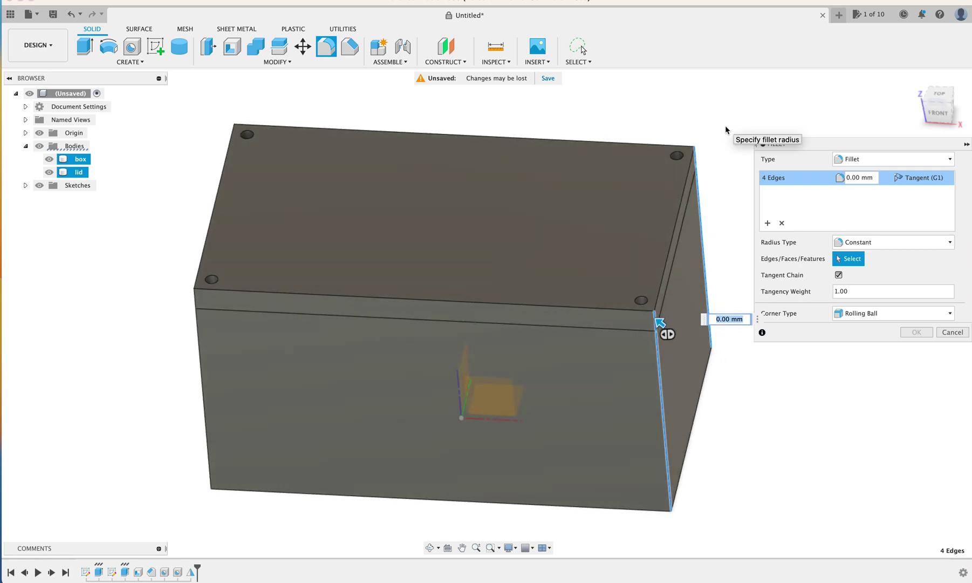
type("3")
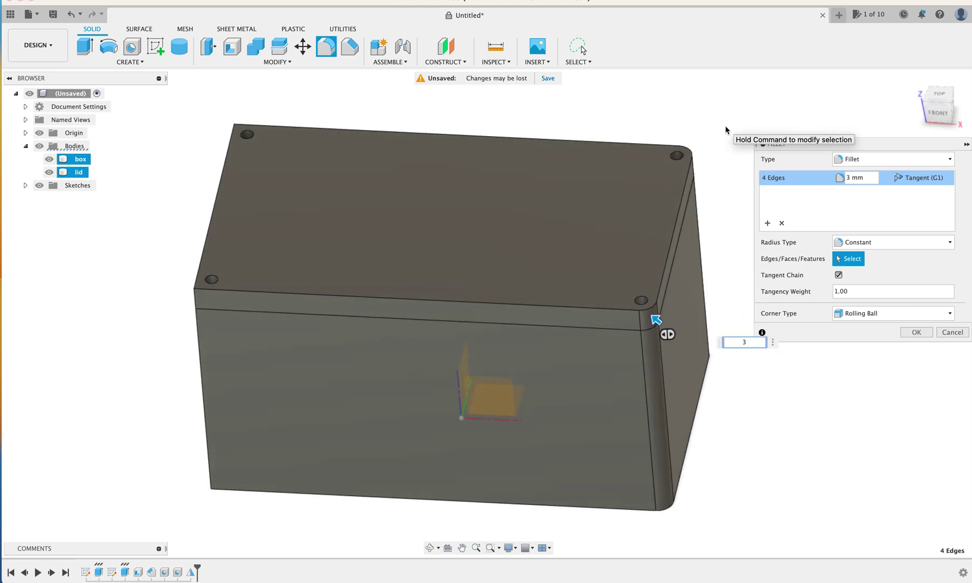
left_click(917, 333)
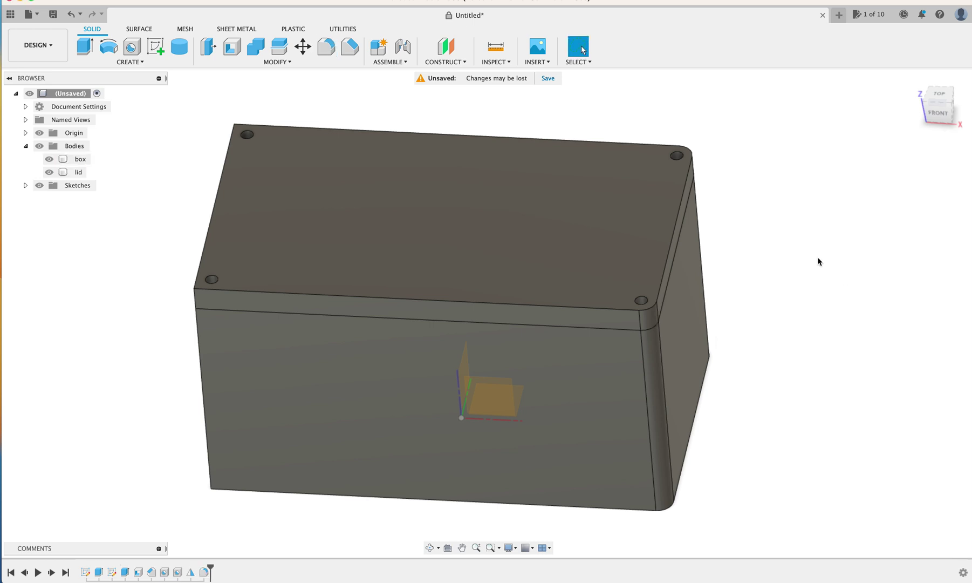
Examine the rounded front-right corner of the box and lid up close, and view the corners on the left side
scroll(819, 262, "down", 5, "shift")
scroll(819, 262, "right", 4, "shift")
scroll(818, 261, "up", 5)
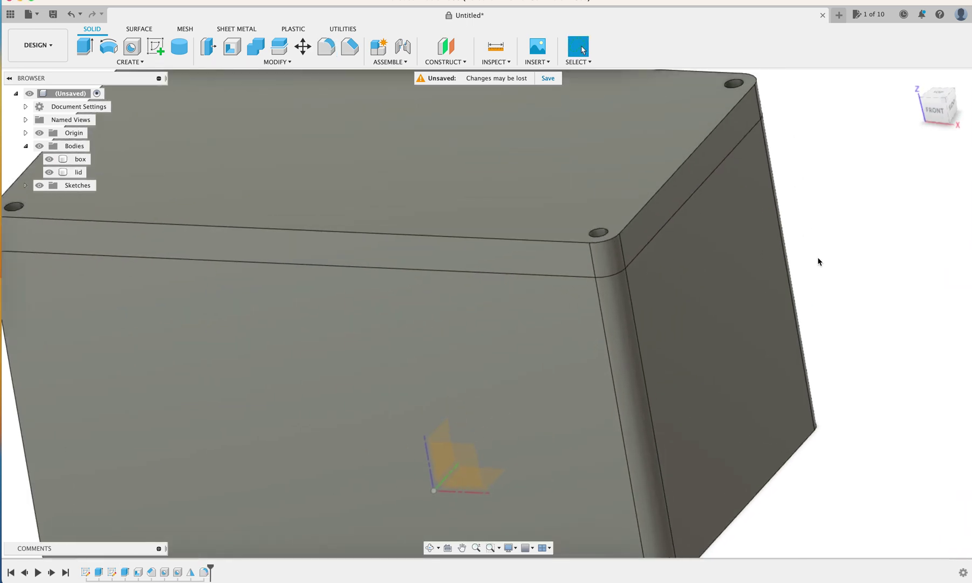
scroll(818, 262, "right", 1)
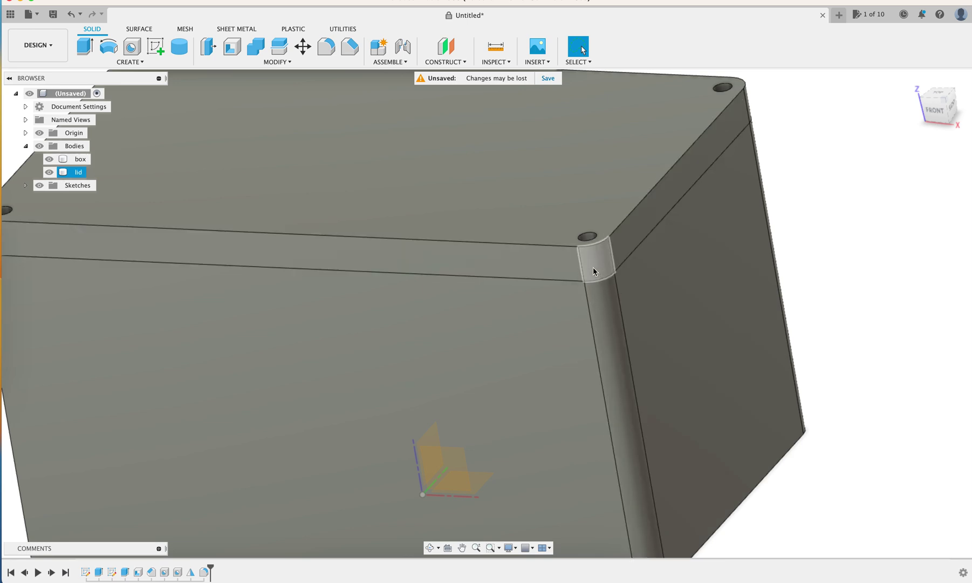
scroll(602, 273, "down", 4)
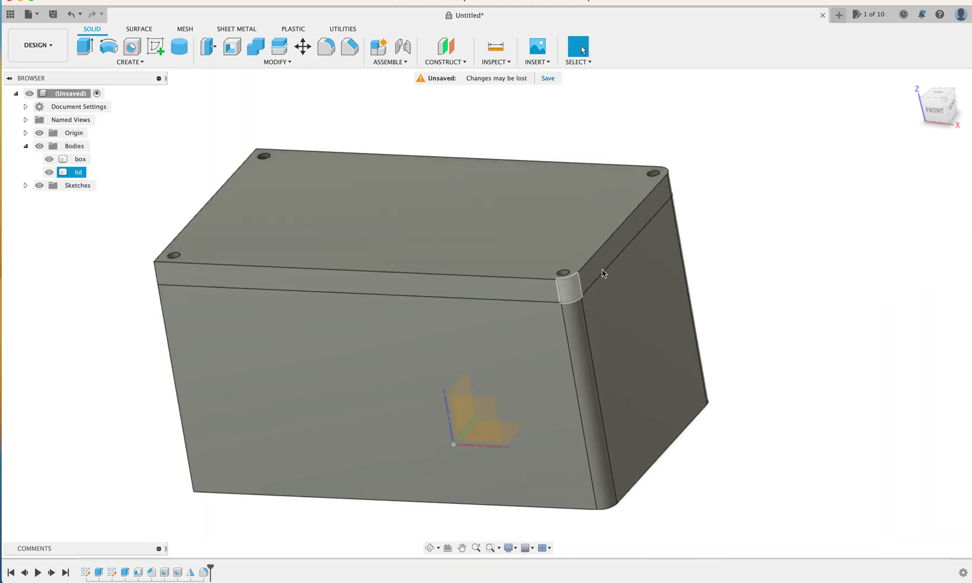
scroll(602, 273, "left", 10, "shift")
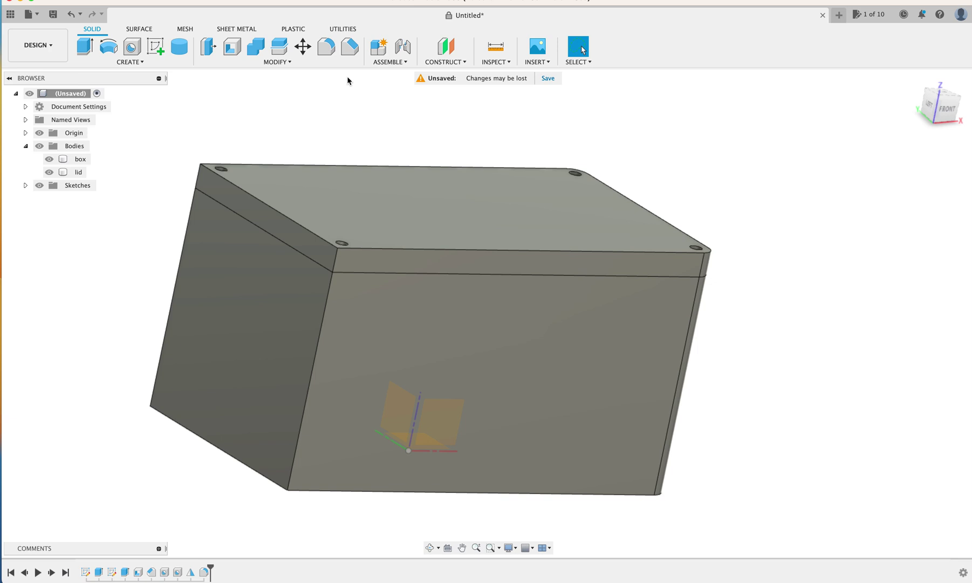
Fillet the vertical edges of the box and lid at both left-side corners with a 3 mm radius
left_click(336, 52)
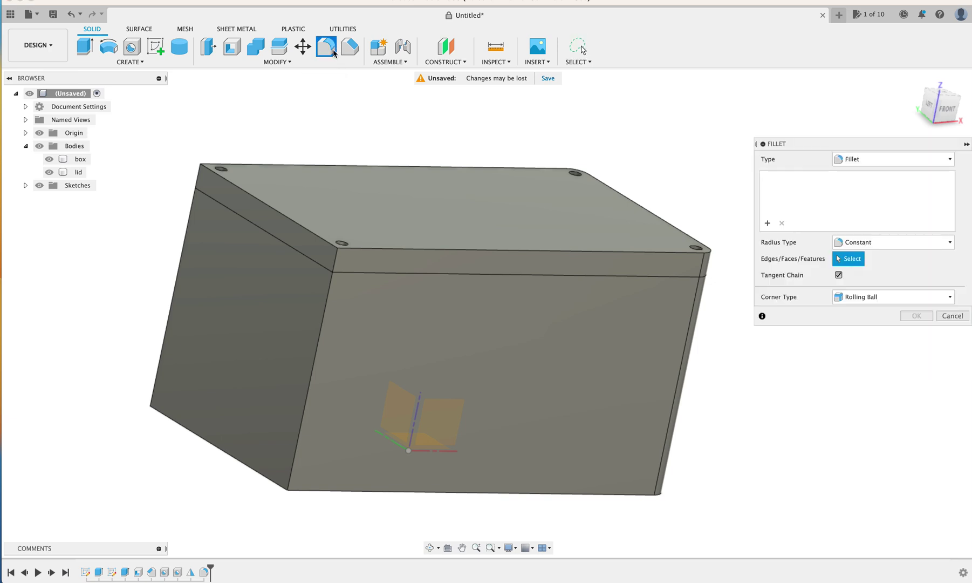
left_click(199, 174)
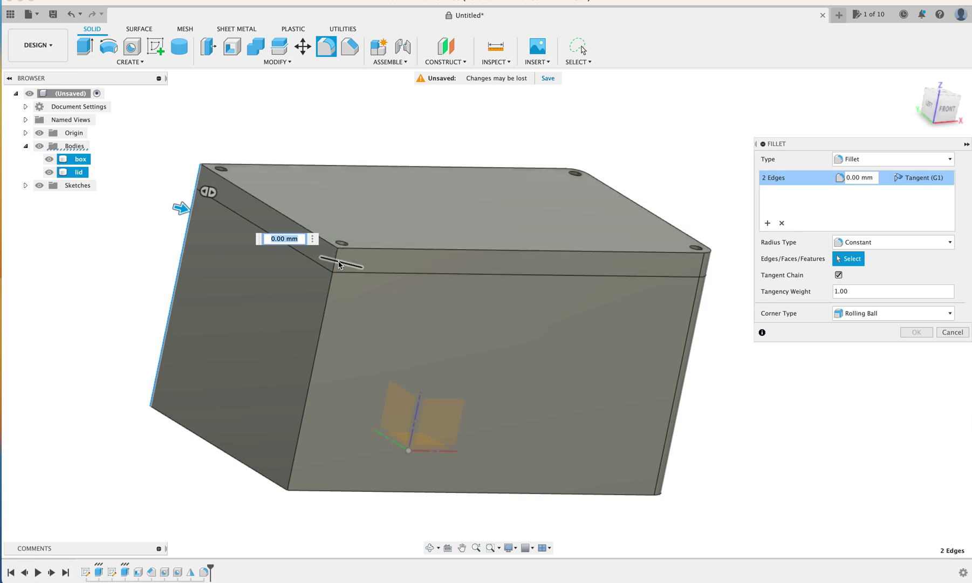
left_click(334, 265)
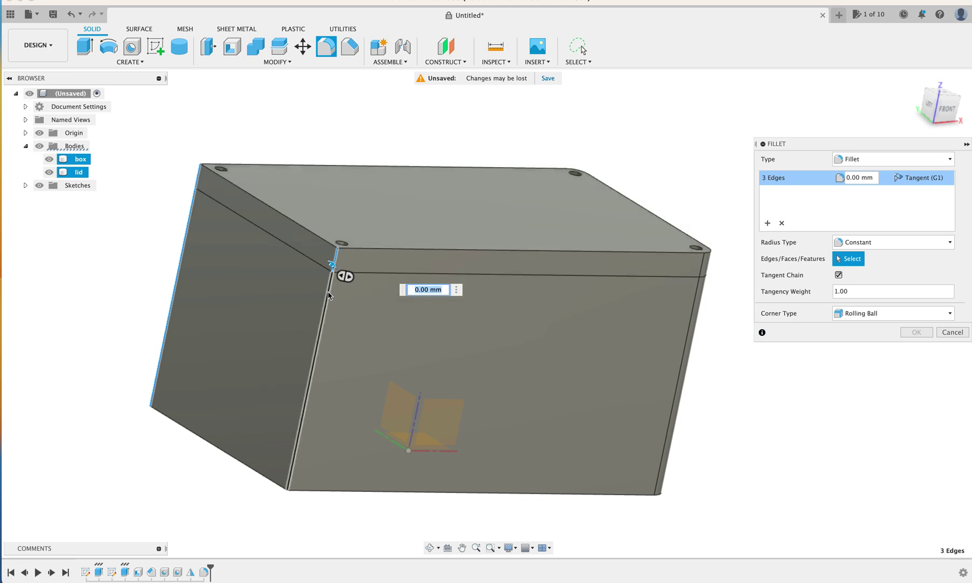
left_click(327, 293)
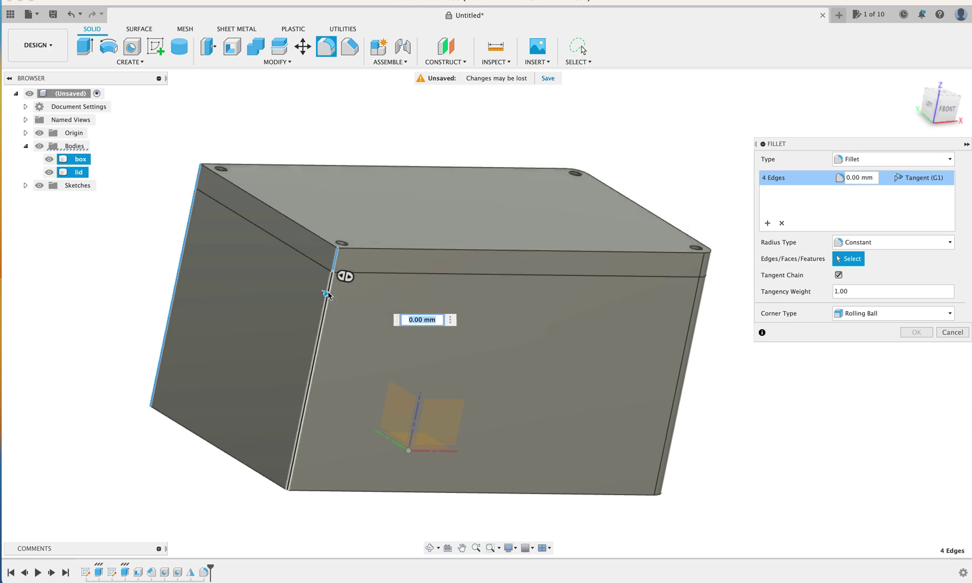
type("3")
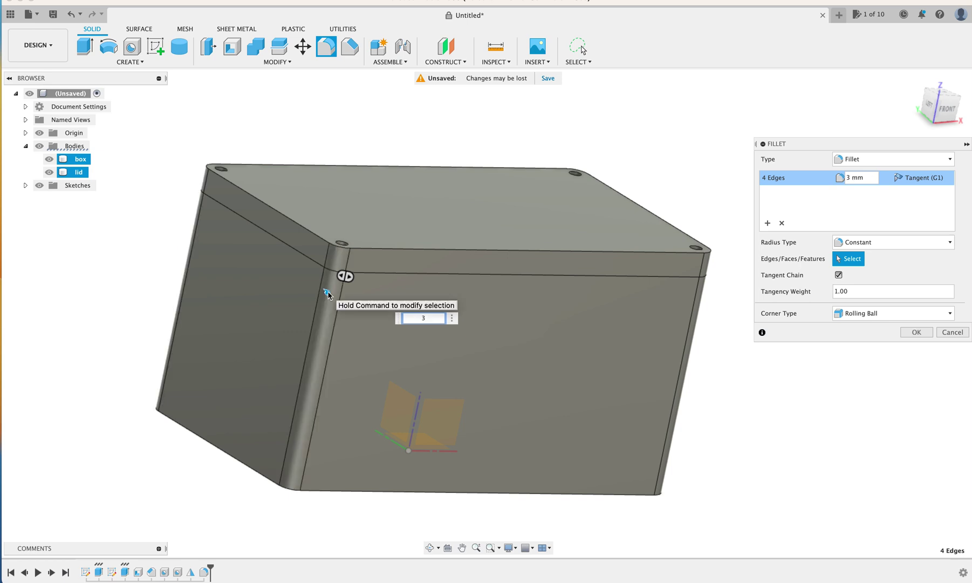
key("Return")
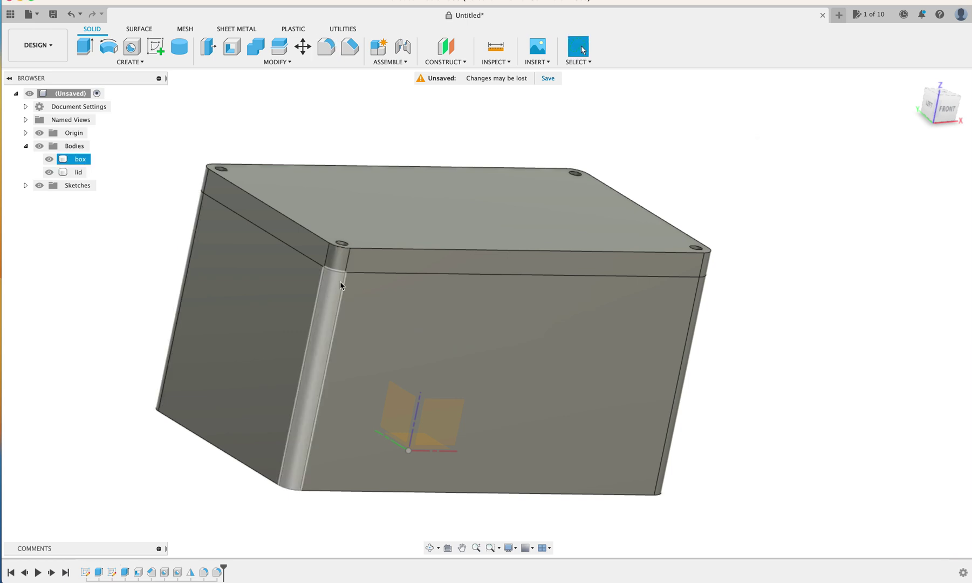
Examine the rounded vertical corners of the closed box and lid from the front-left and from above
scroll(694, 156, "left", 3)
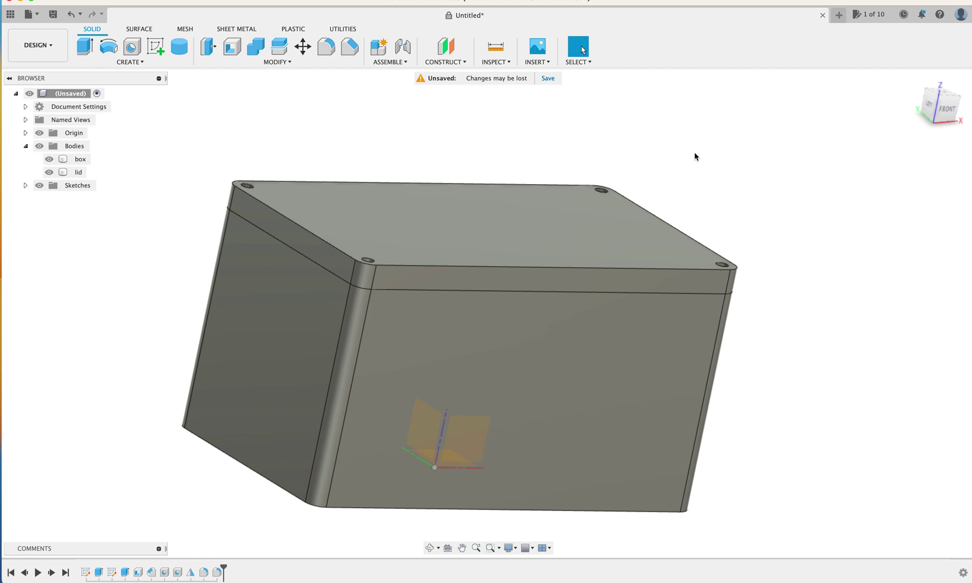
scroll(695, 156, "right", 5, "shift")
scroll(694, 157, "left", 5, "shift")
scroll(695, 156, "up", 5, "shift")
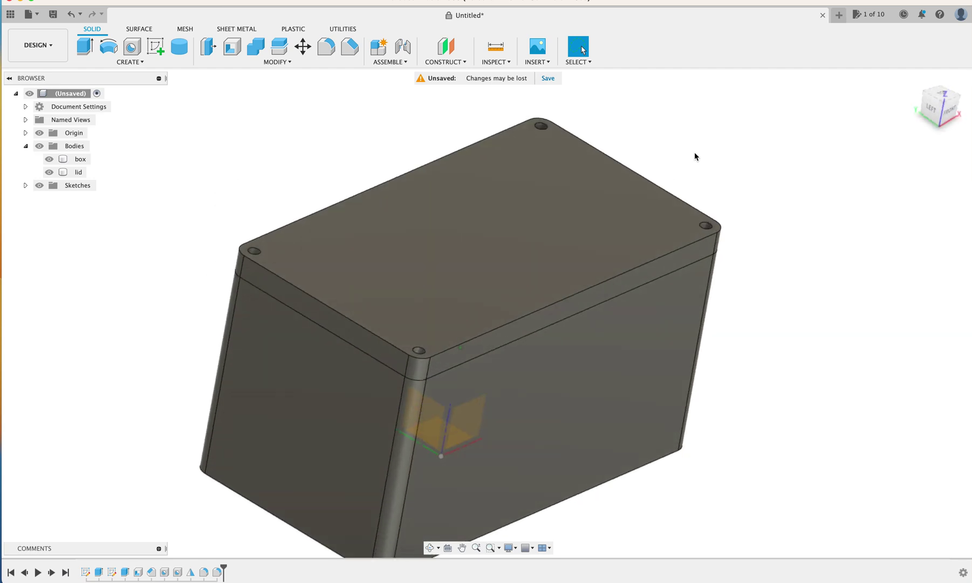
scroll(695, 157, "right", 2, "shift")
scroll(695, 156, "down", 4)
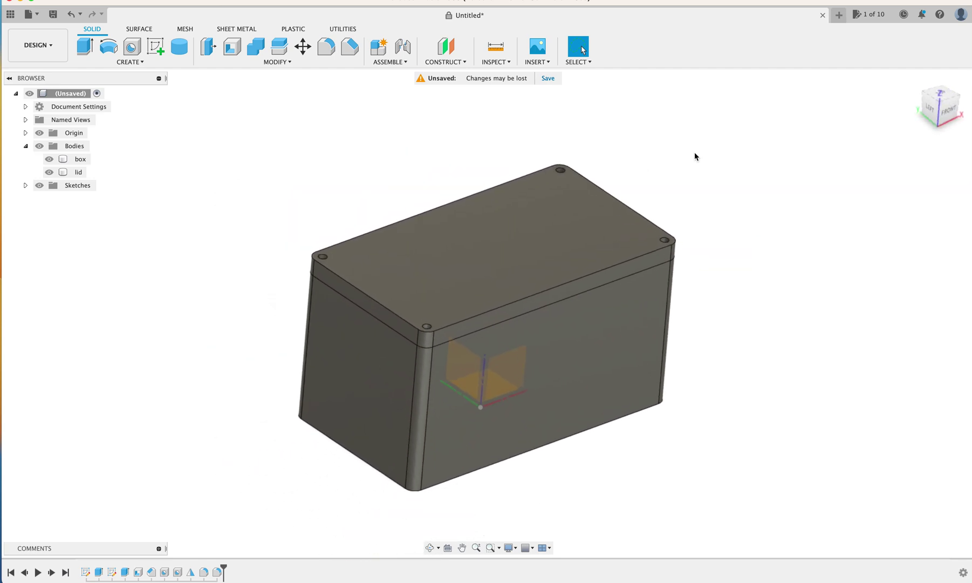
left_click(636, 236)
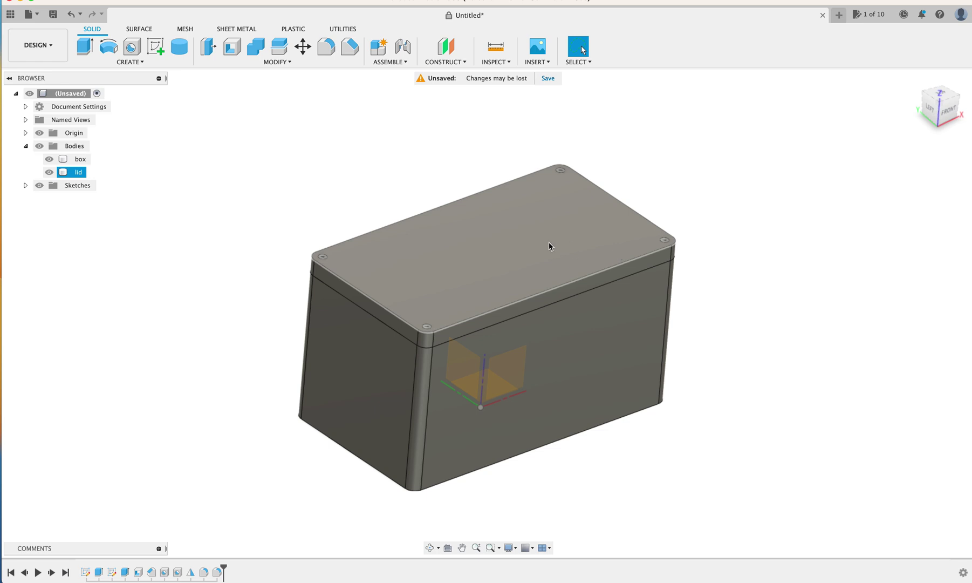
left_click(574, 336)
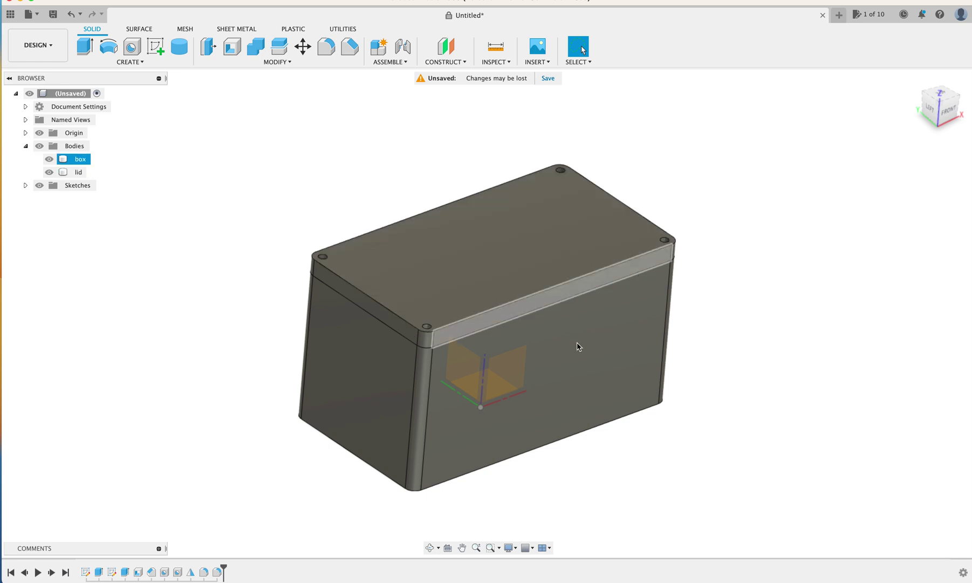
left_click(283, 202)
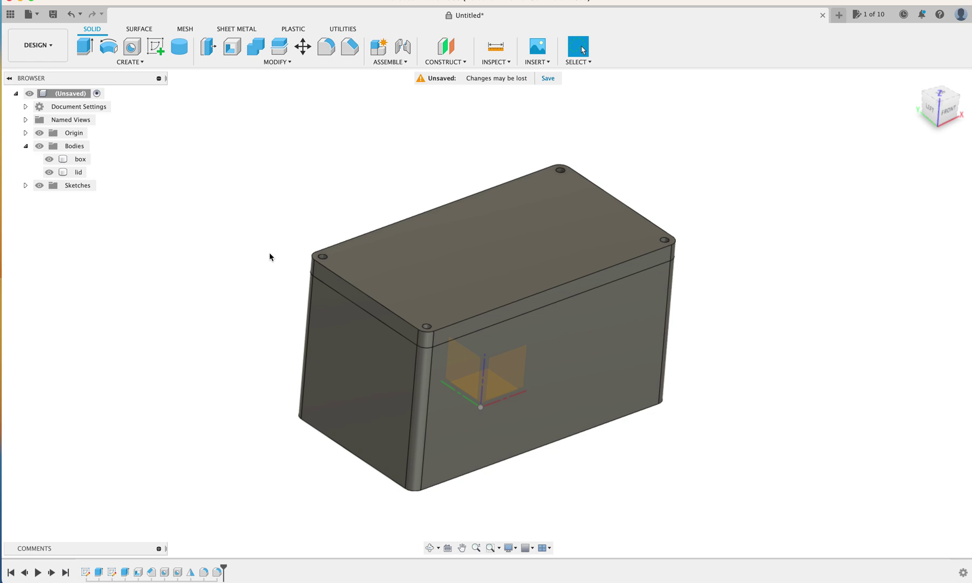
left_click(325, 261)
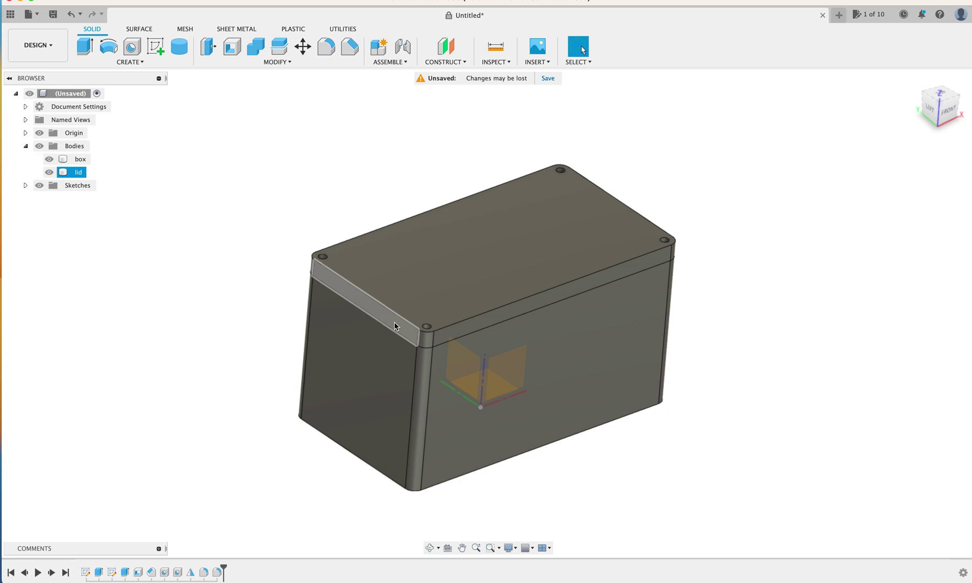
left_click(195, 210)
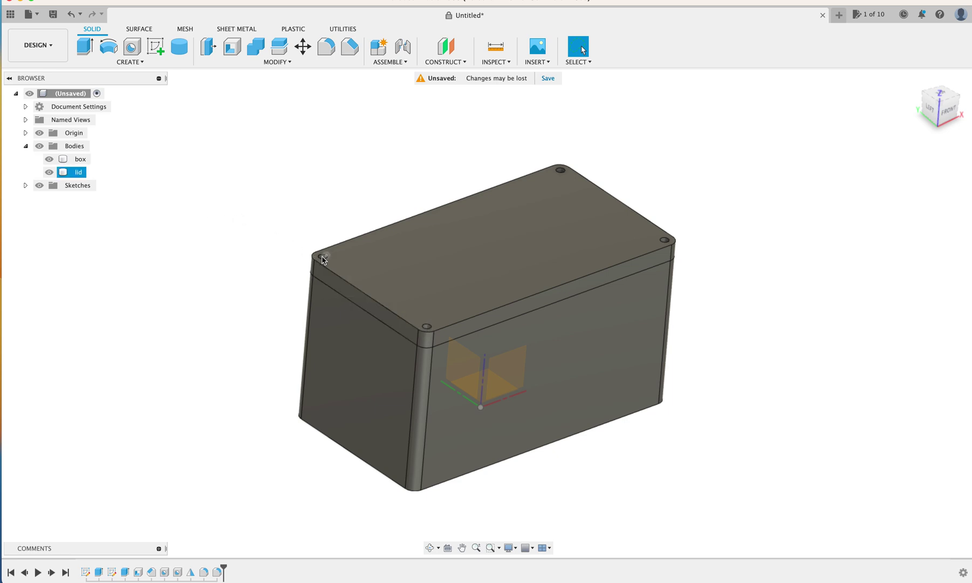
left_click(320, 293)
left_click(323, 273)
left_click(317, 285)
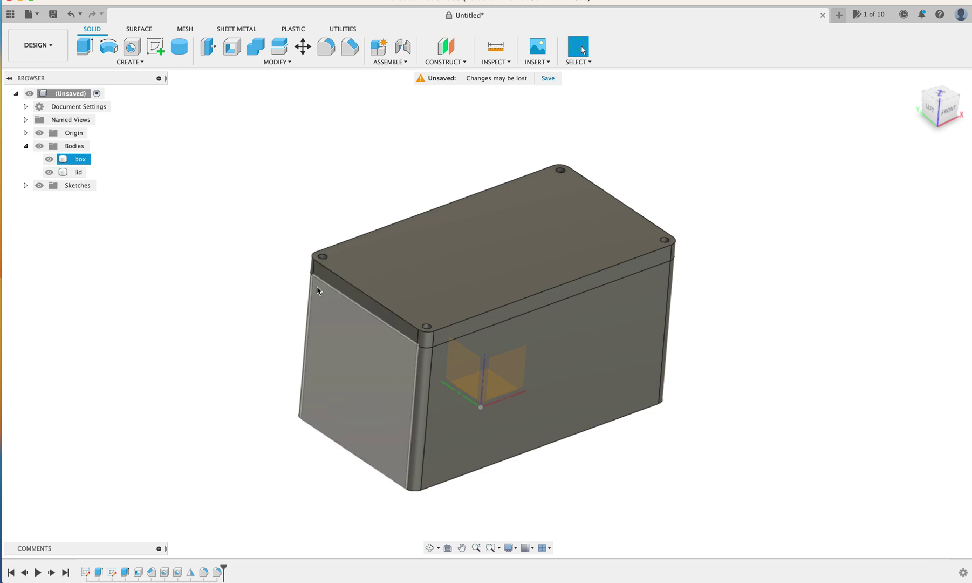
left_click(317, 284)
left_click(318, 303)
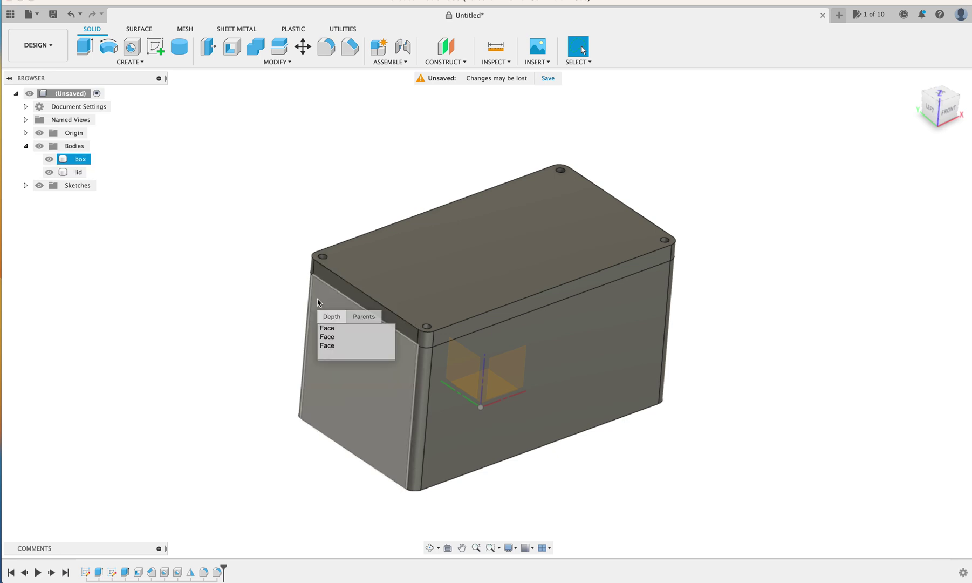
left_click(291, 269)
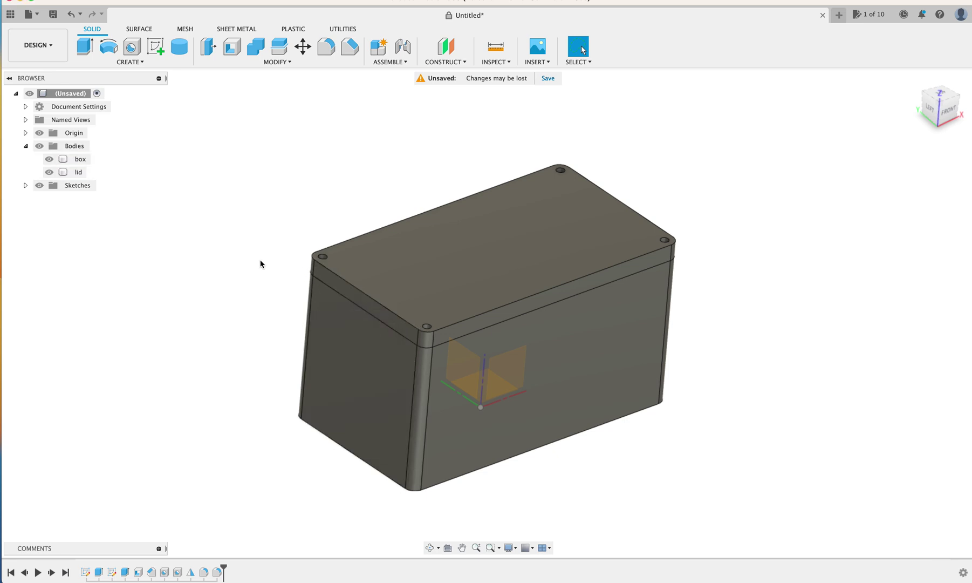
Hide the lid and examine the screw hole and thickened wall at the box's rear-left corner up close
left_click(50, 173)
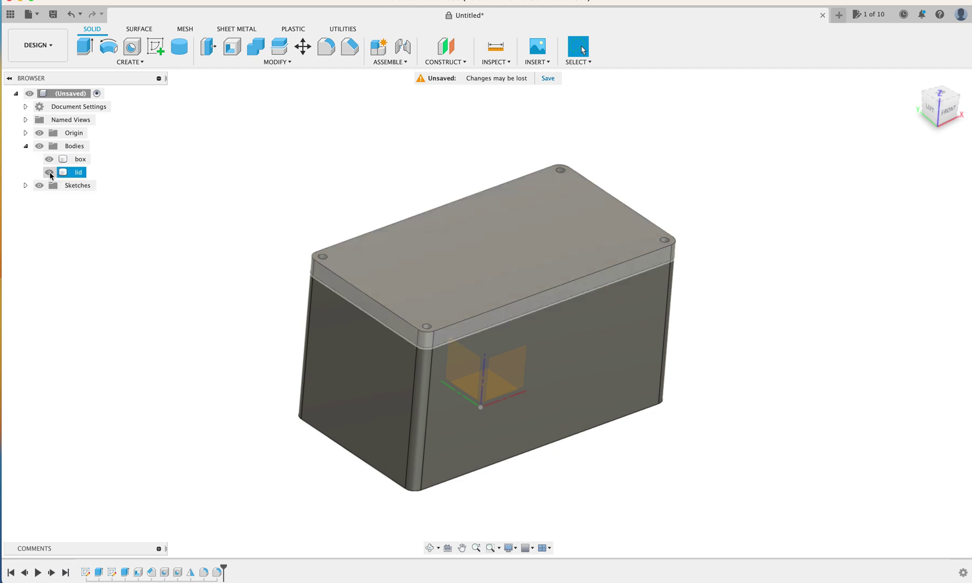
left_click(49, 173)
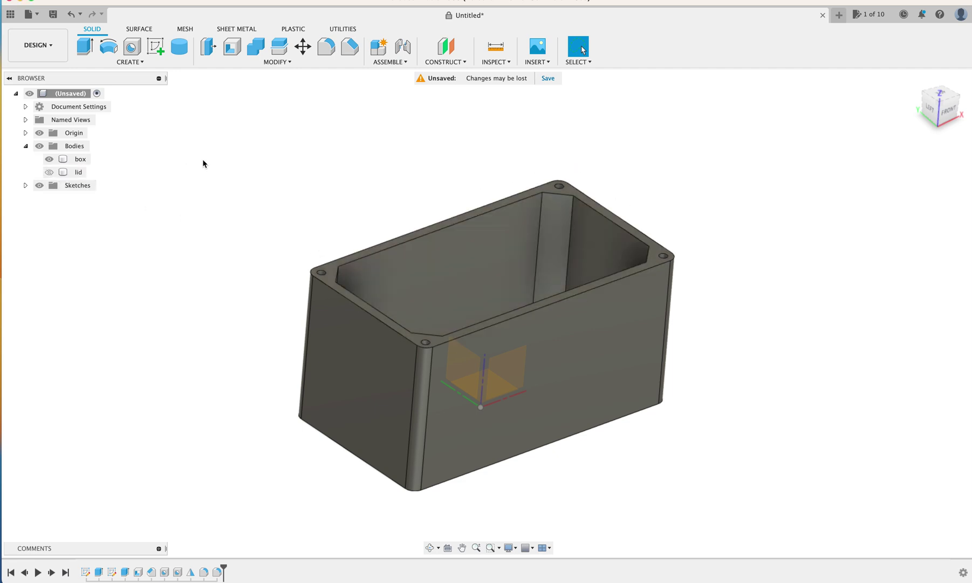
key("F6")
scroll(203, 163, "up", 8)
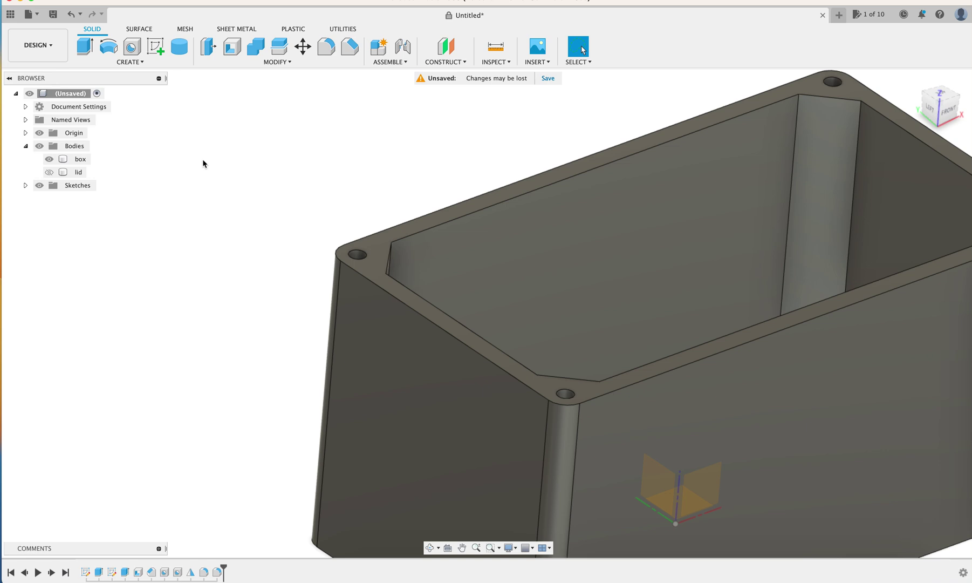
scroll(203, 163, "up", 8)
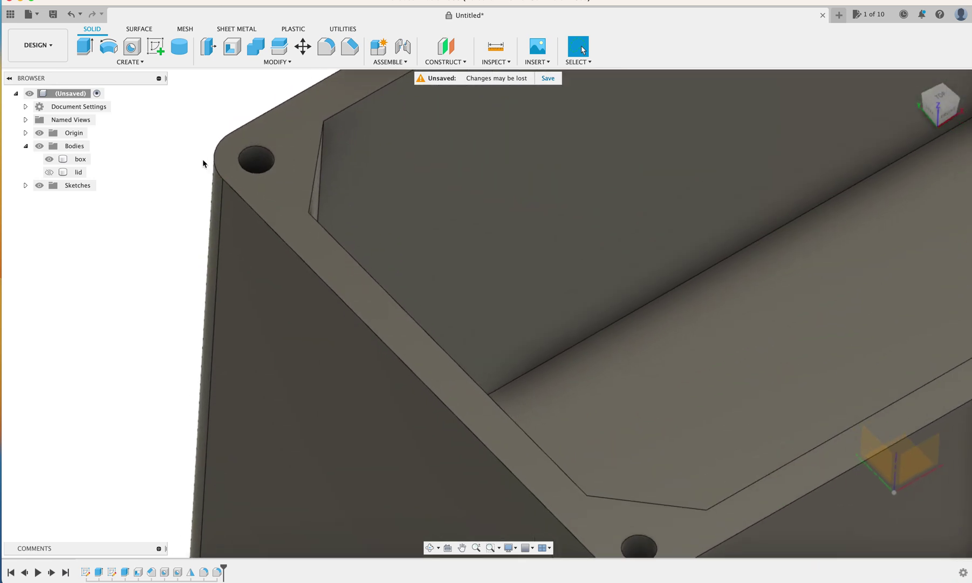
scroll(203, 163, "up", 8, "shift")
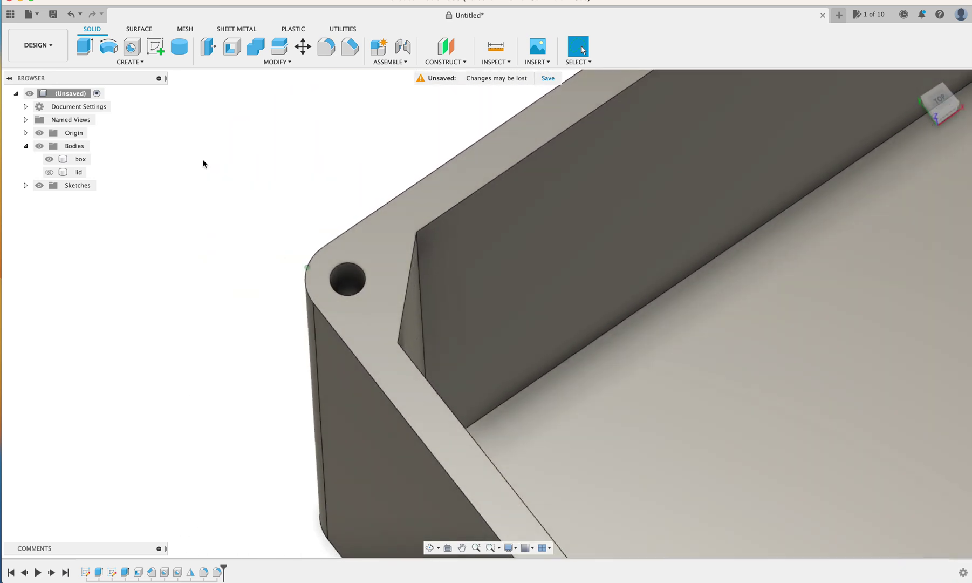
scroll(203, 163, "up", 5, "shift")
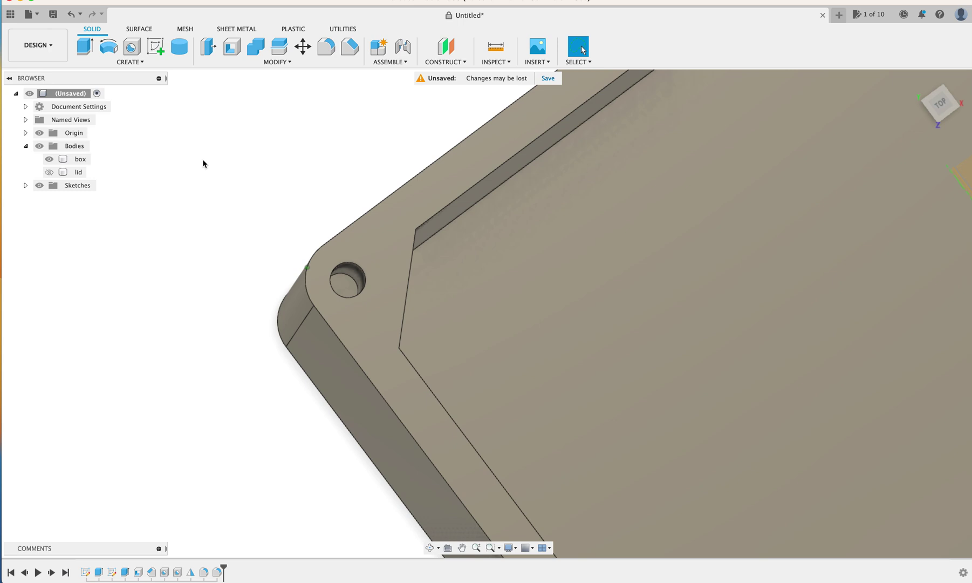
scroll(203, 163, "down", 6, "shift")
scroll(203, 163, "up", 2, "shift")
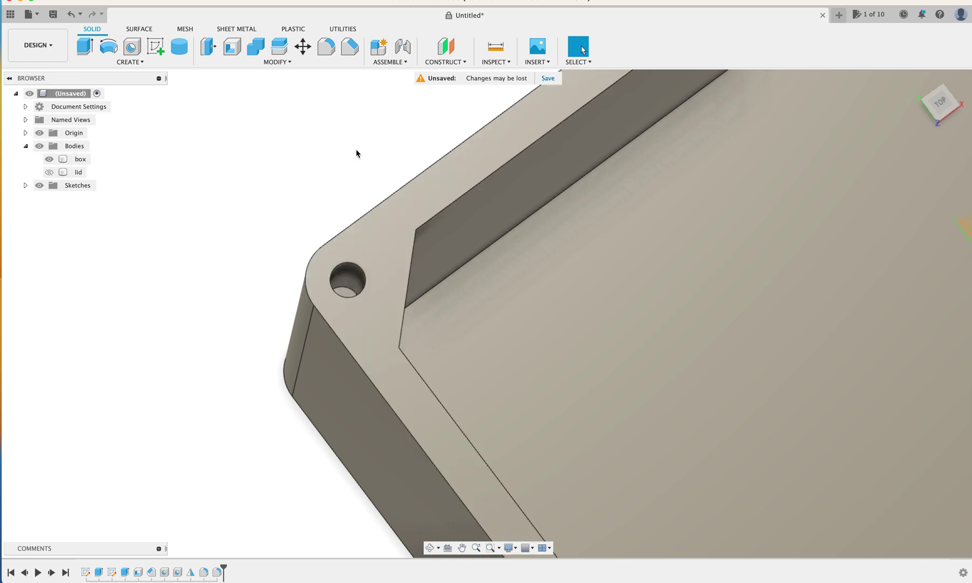
scroll(356, 154, "up", 2, "shift")
scroll(356, 154, "up", 4)
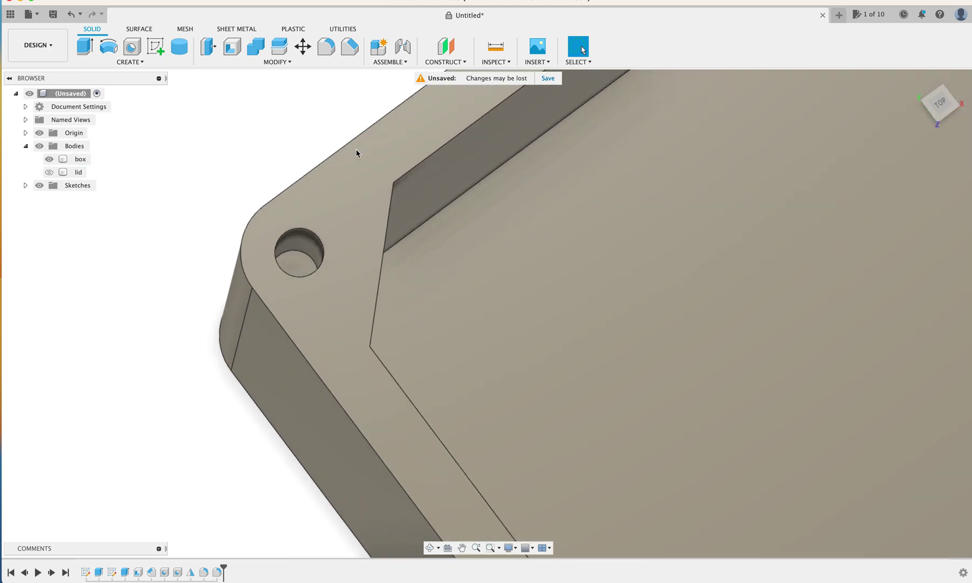
Measure the depth of the rear-left screw hole from its bottom face to the box's top rim
left_click(495, 47)
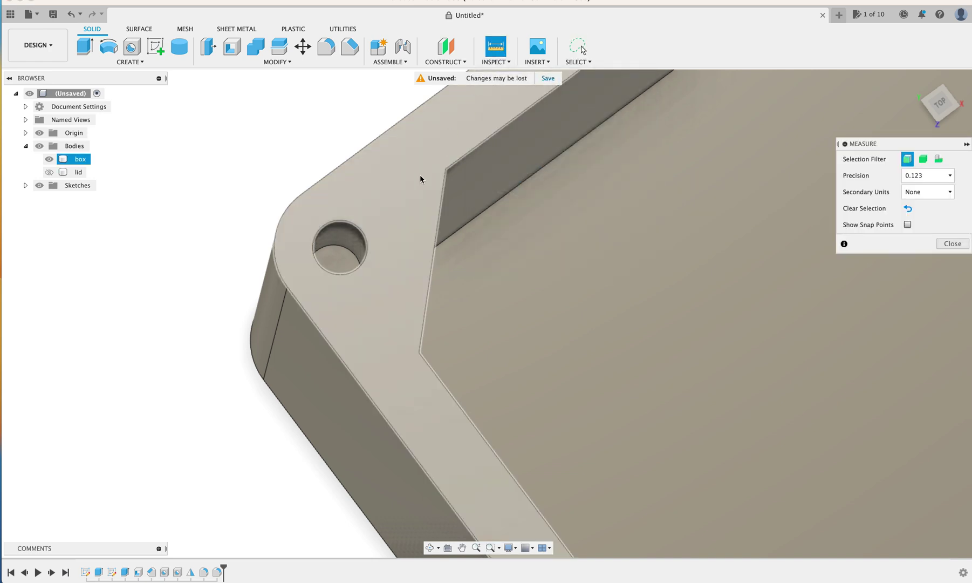
left_click(339, 266)
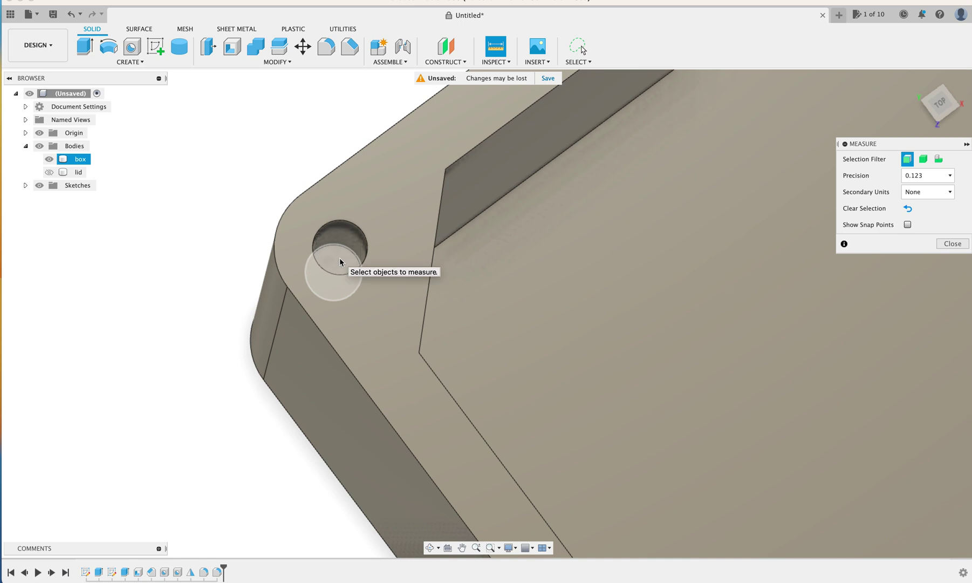
left_click(340, 259)
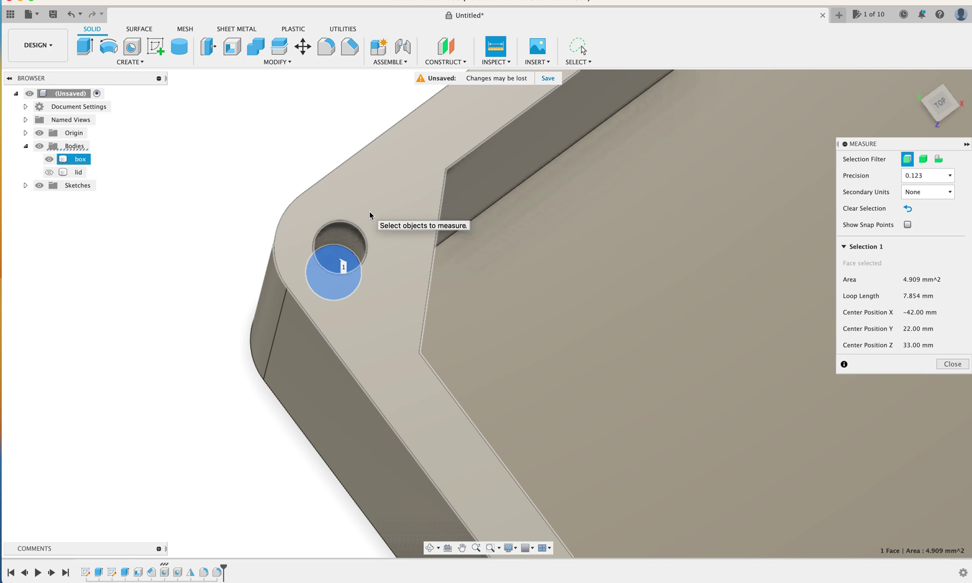
left_click(370, 214)
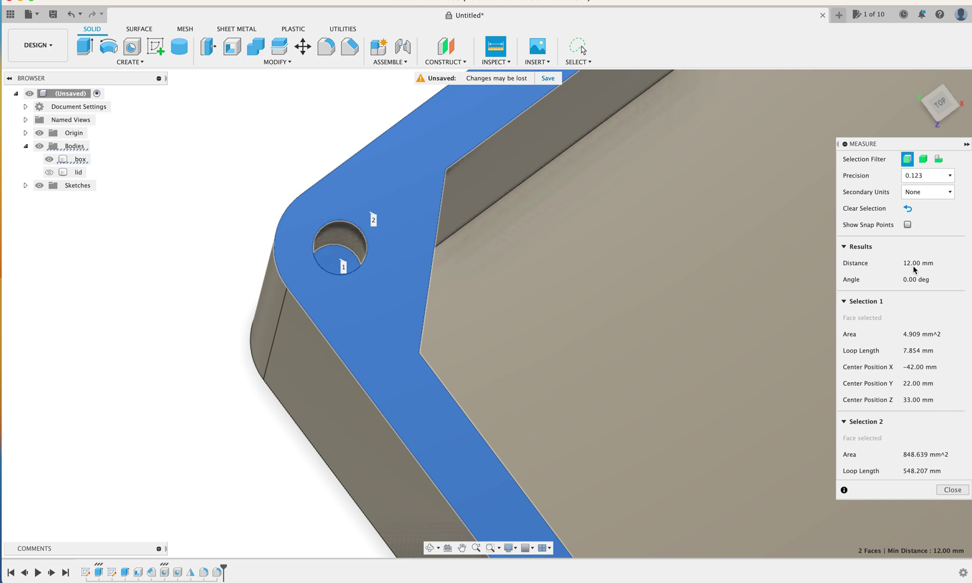
left_click(161, 391)
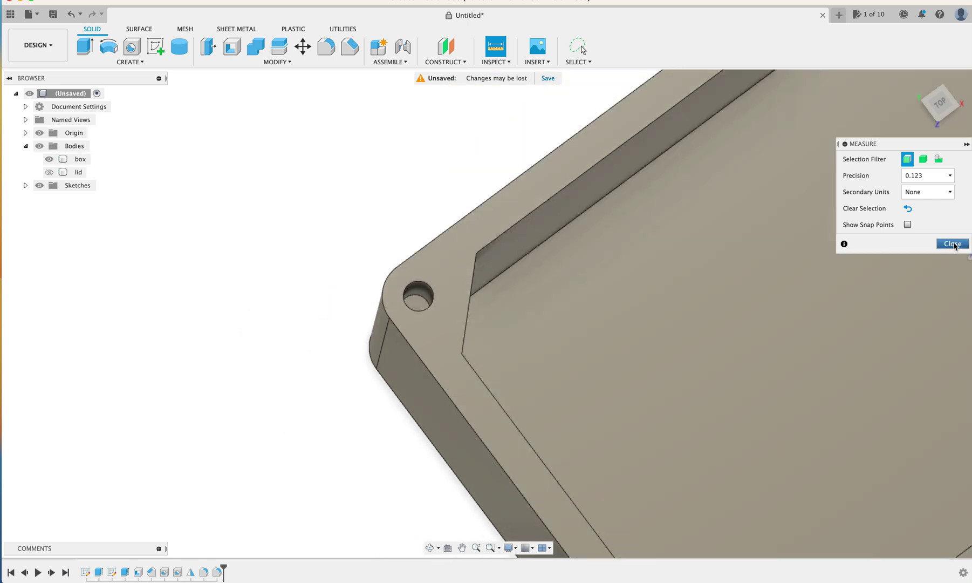
left_click(953, 244)
View the whole open box, show the lid again and inspect the closed enclosure from the front-left
scroll(604, 334, "down", 10)
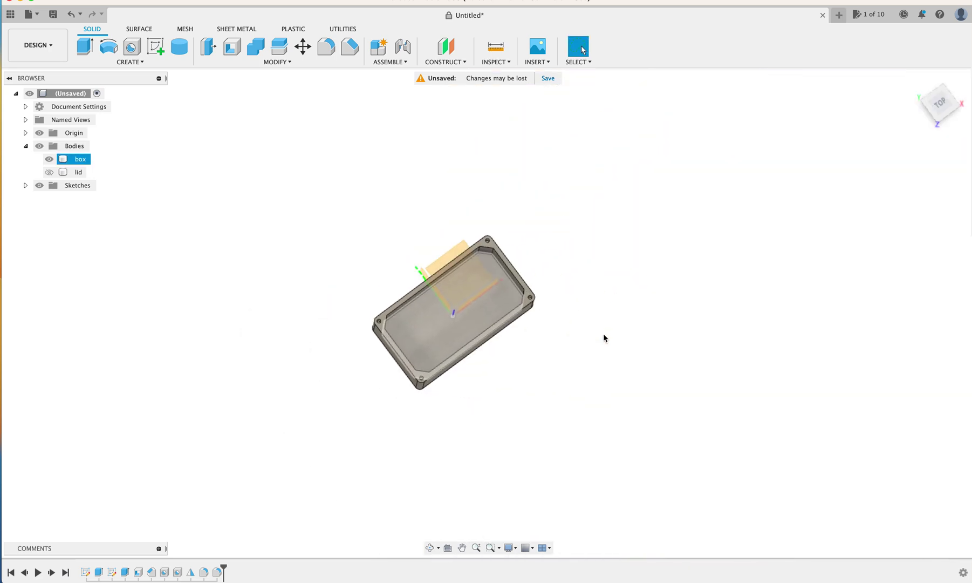
scroll(604, 338, "up", 5)
scroll(604, 338, "down", 10, "shift")
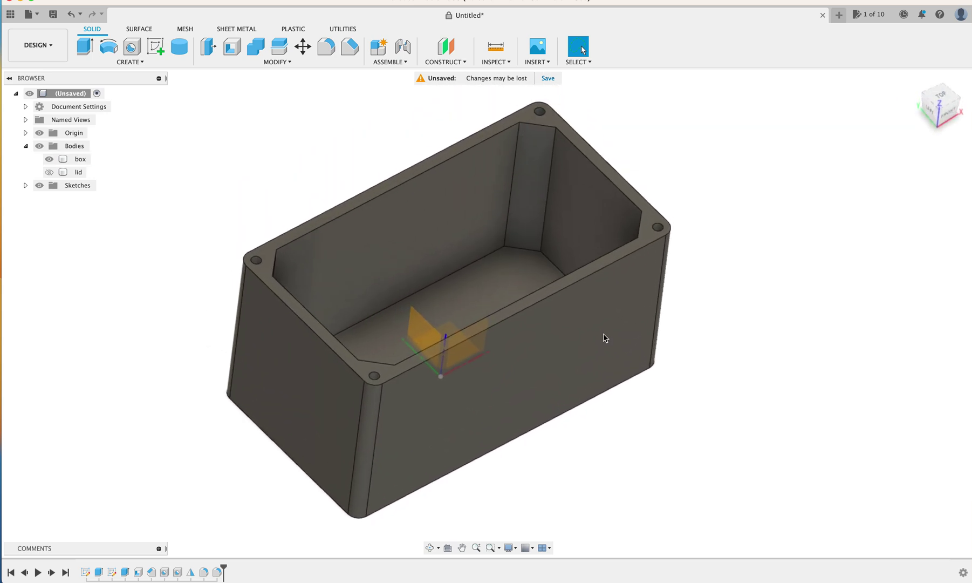
left_click(49, 172)
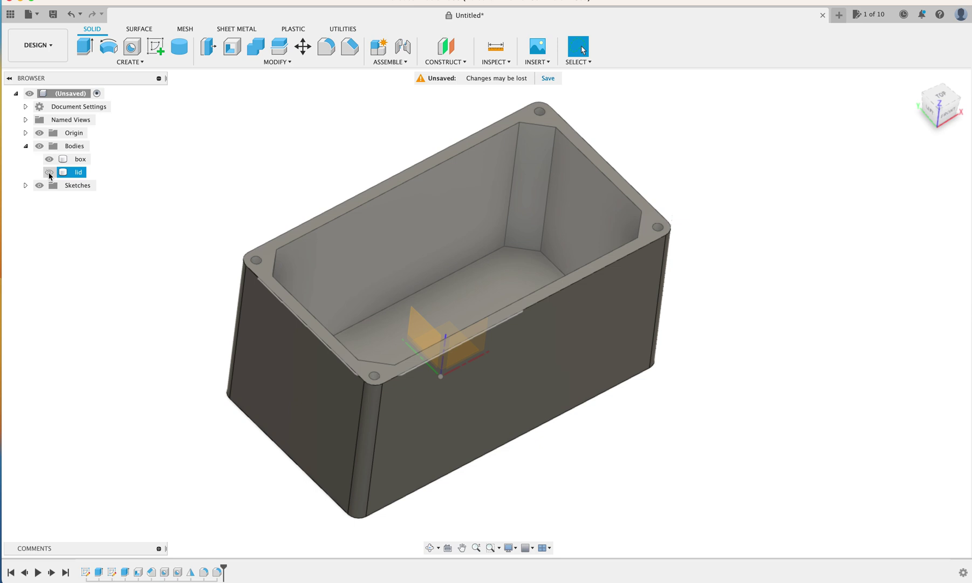
left_click(49, 172)
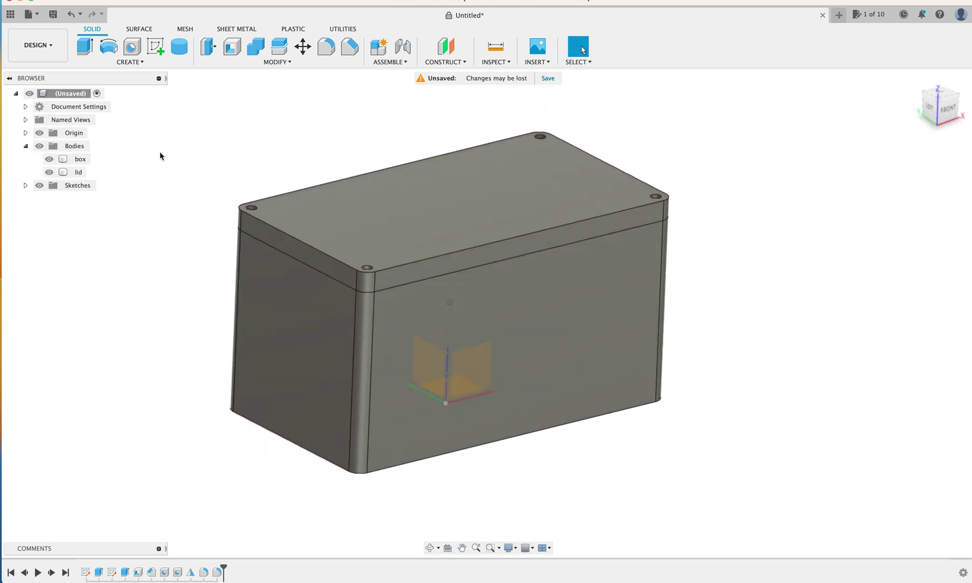
left_click(284, 206)
left_click(776, 231)
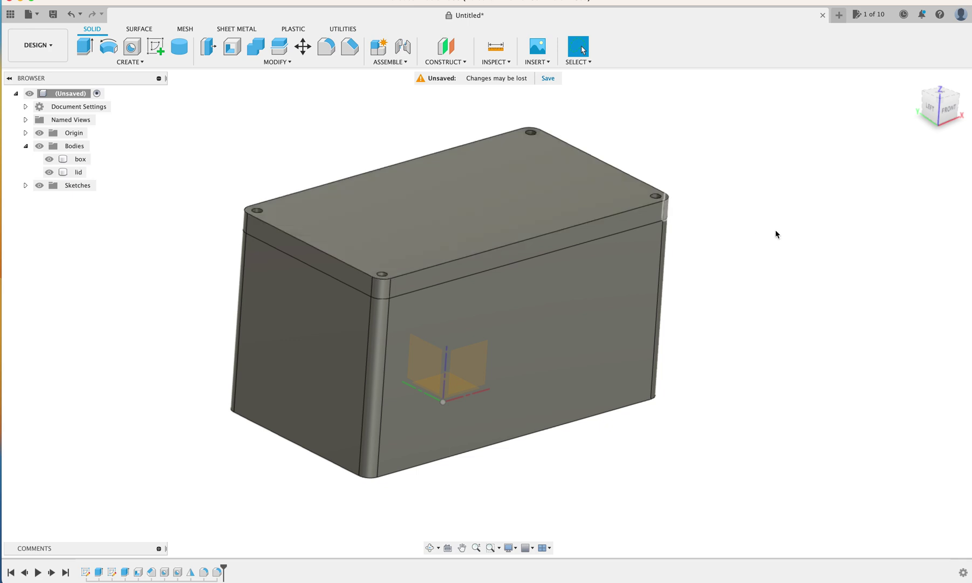